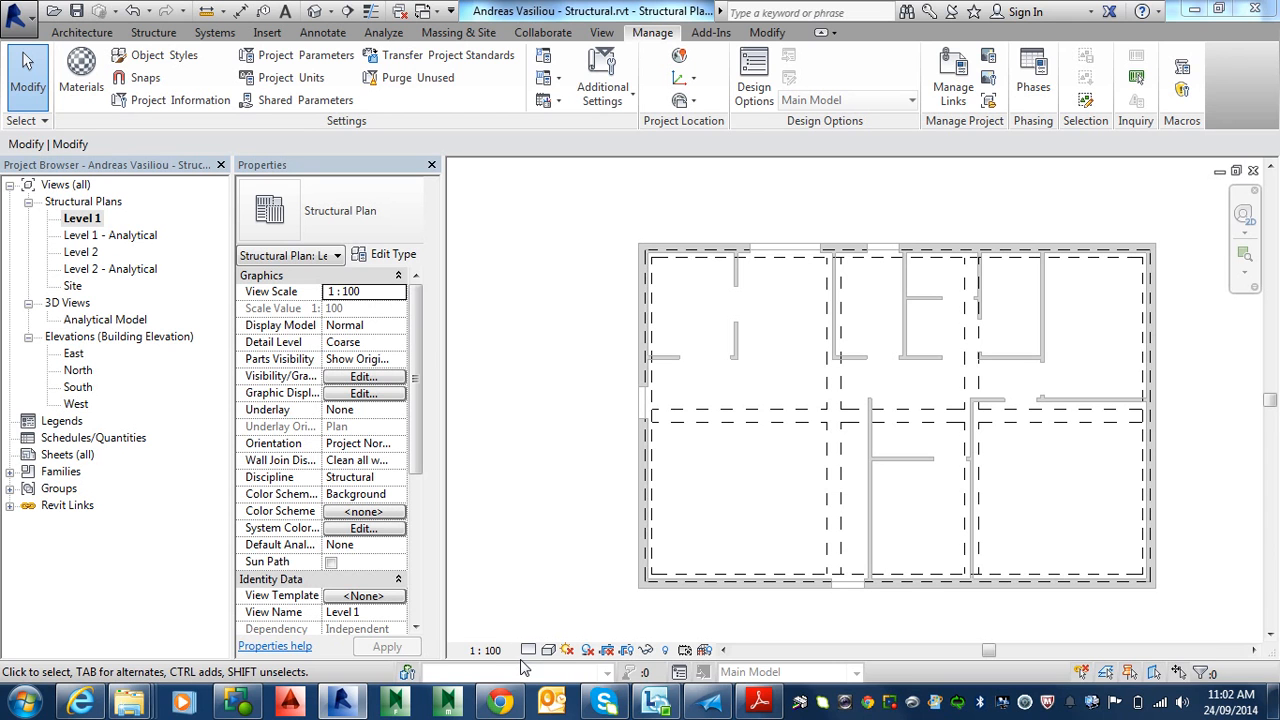
- Read the Coordinate with the Architect instructions in the House Design structural notes PDF, and return to the Revit project
left_click(759, 700)
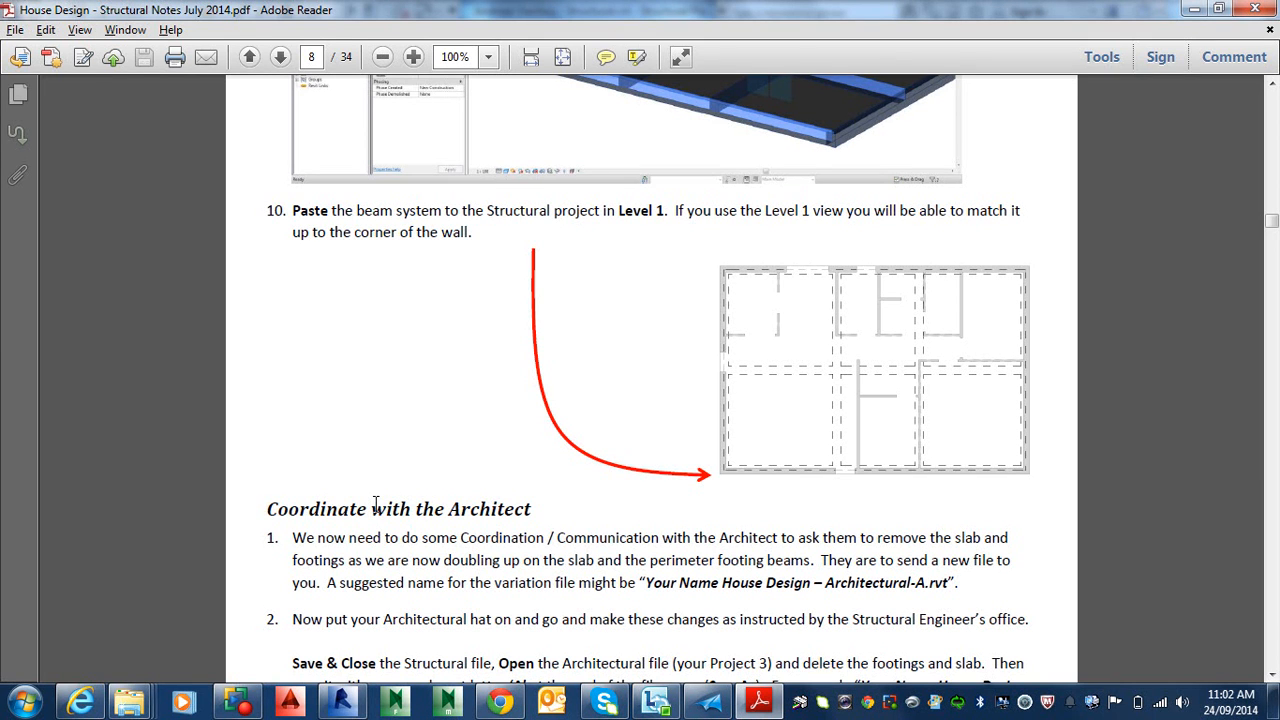
scroll(381, 474, "down", 3)
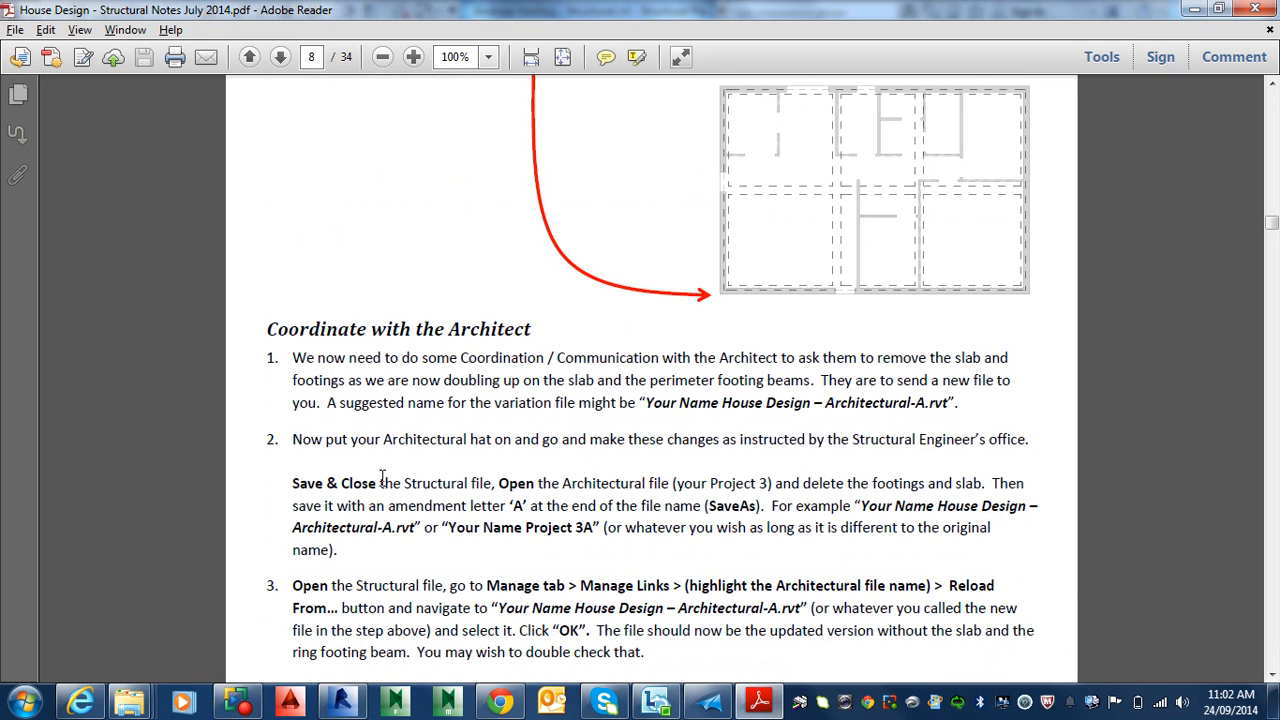
key("alt+Tab")
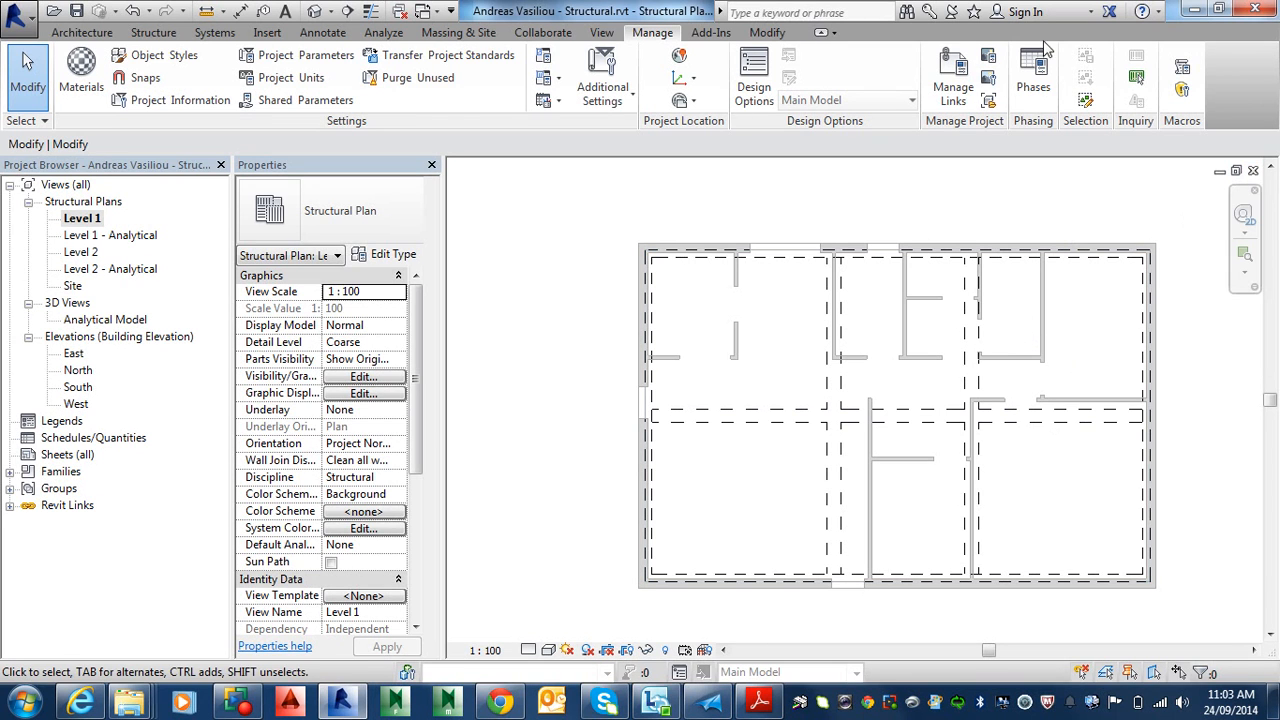
- Close all open views of the structural project and save its changes
left_click(1253, 172)
left_click(1254, 172)
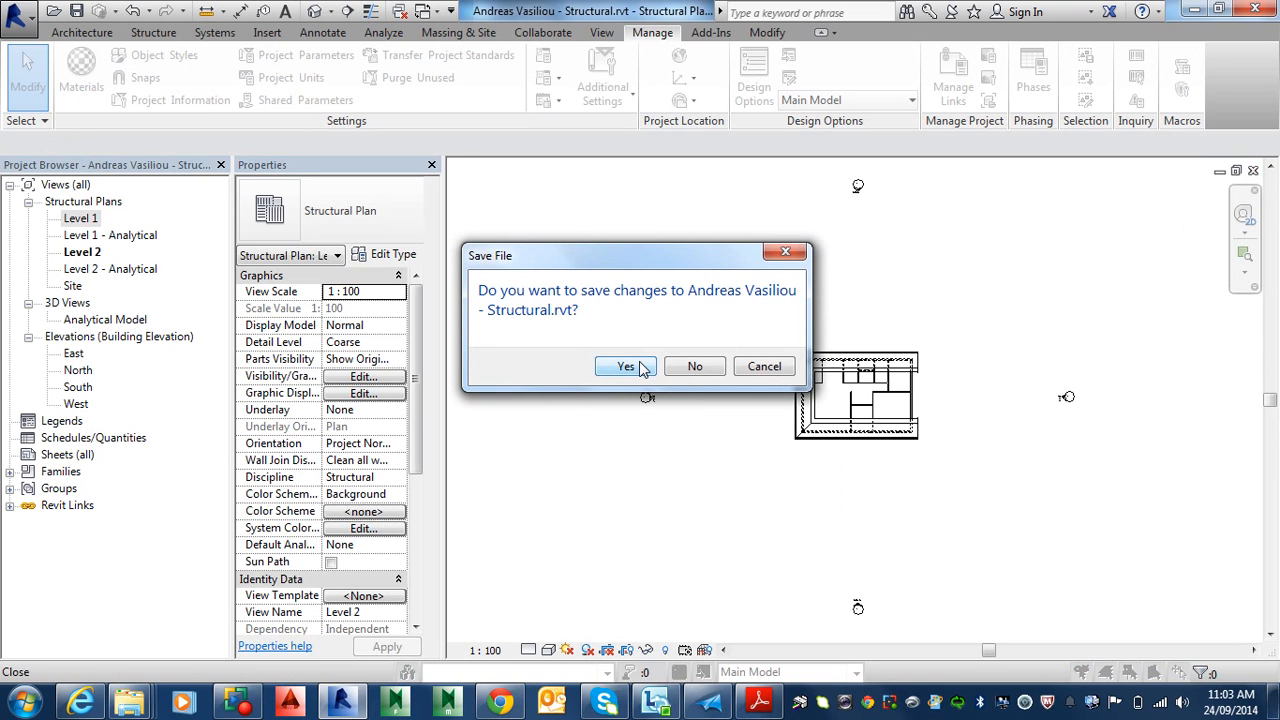
left_click(643, 368)
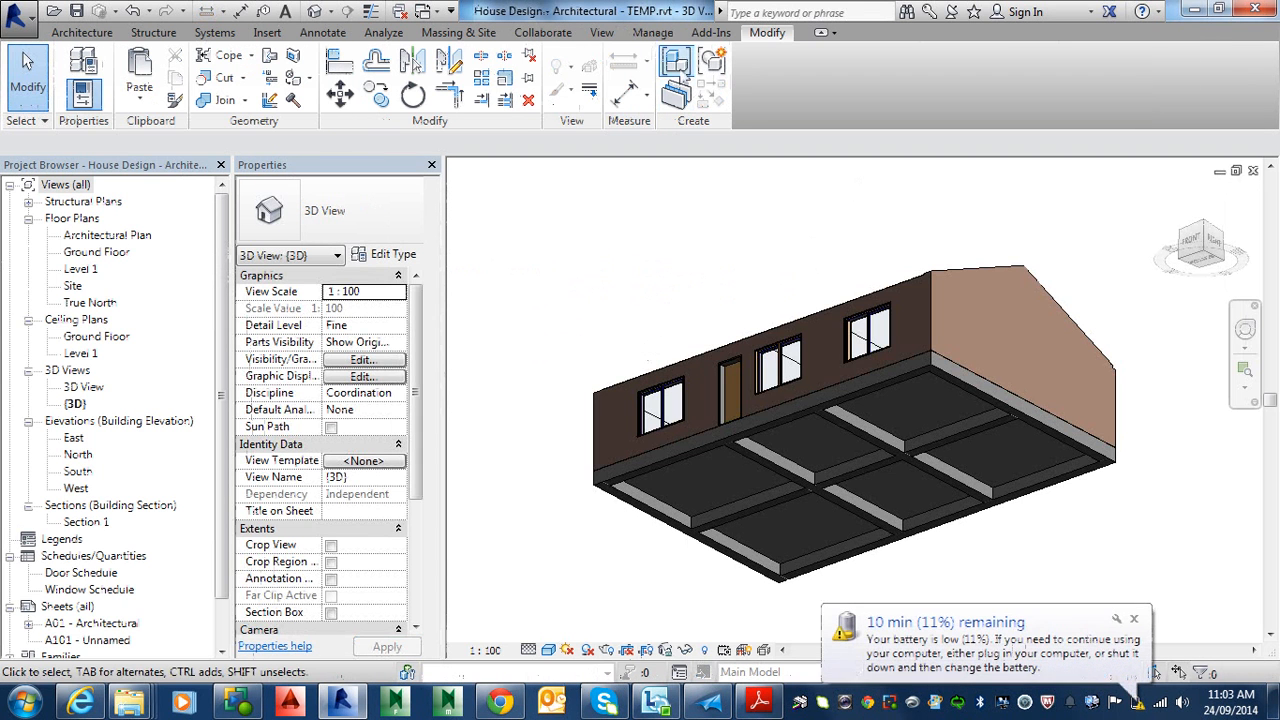
- Close all open views of House Design - Architectural - TEMP.rvt and save its changes
left_click(1254, 172)
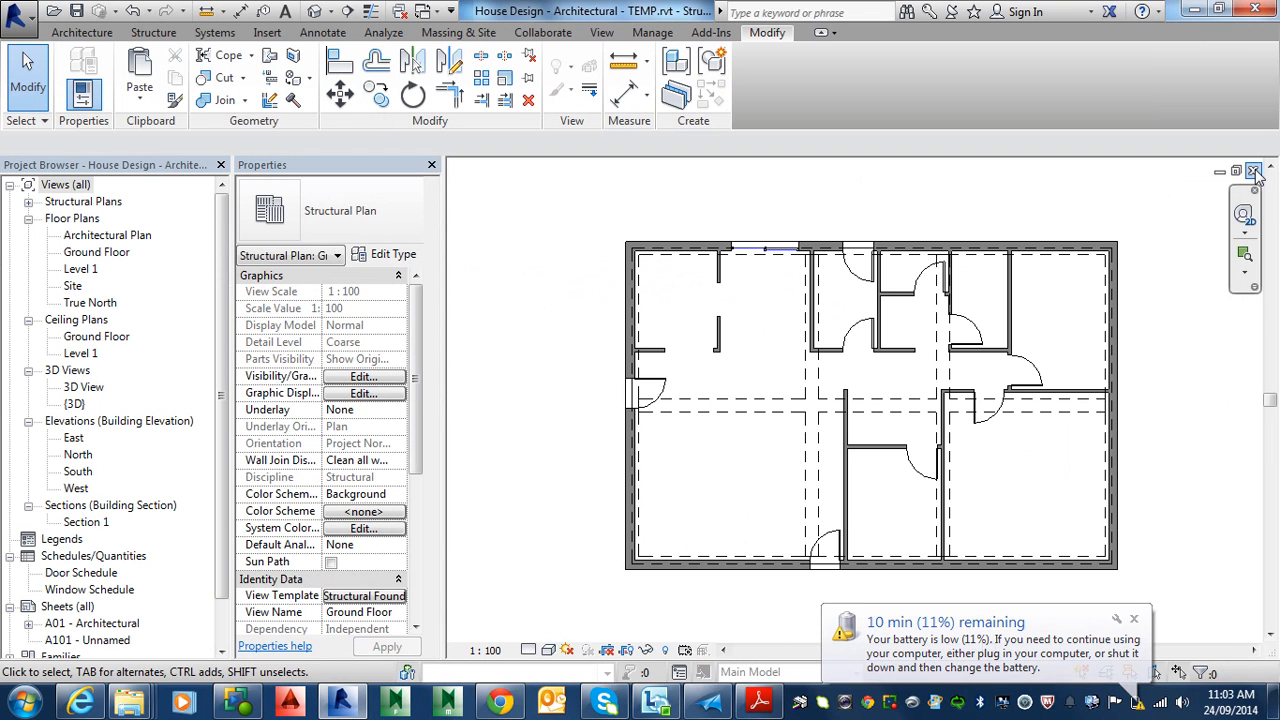
left_click(1254, 172)
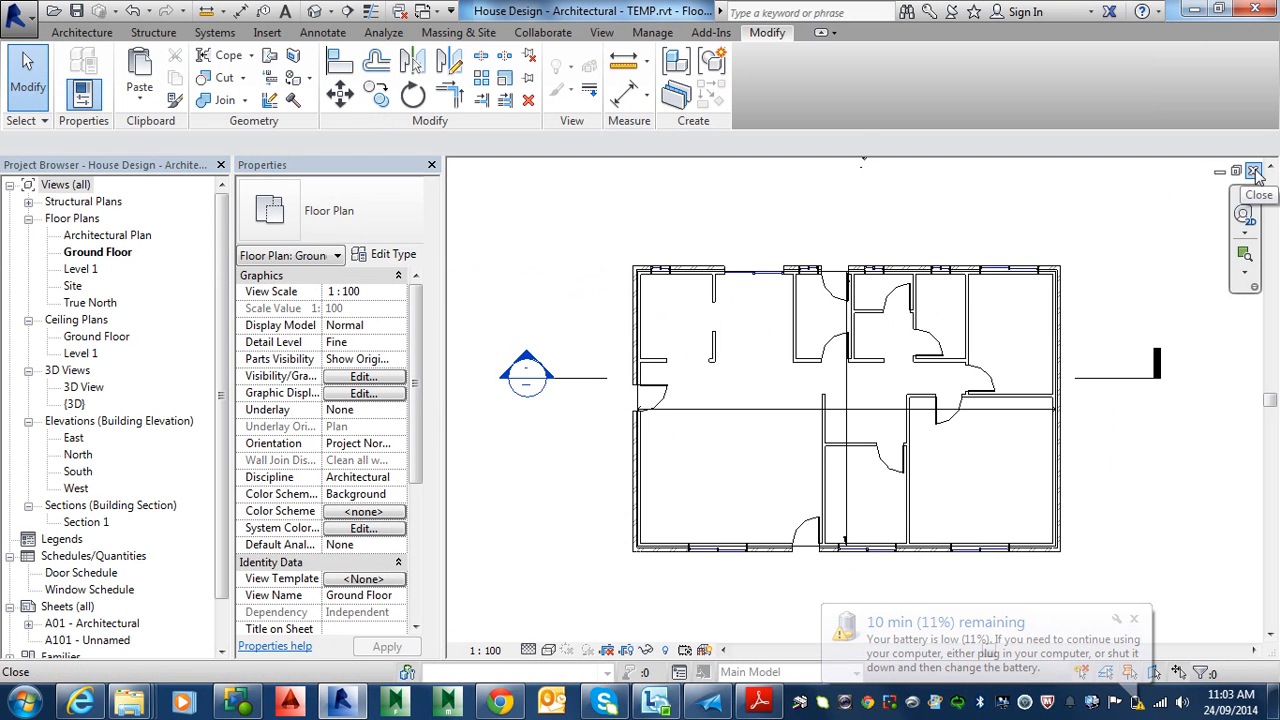
left_click(1254, 172)
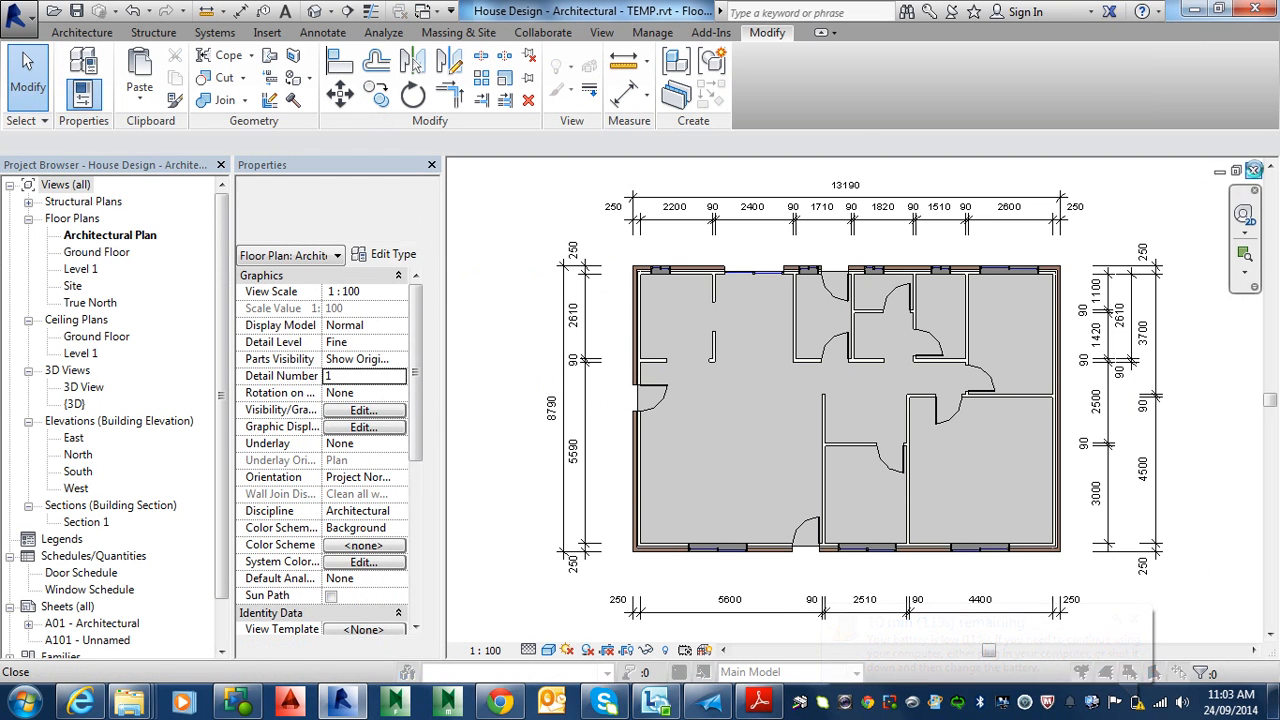
left_click(1254, 172)
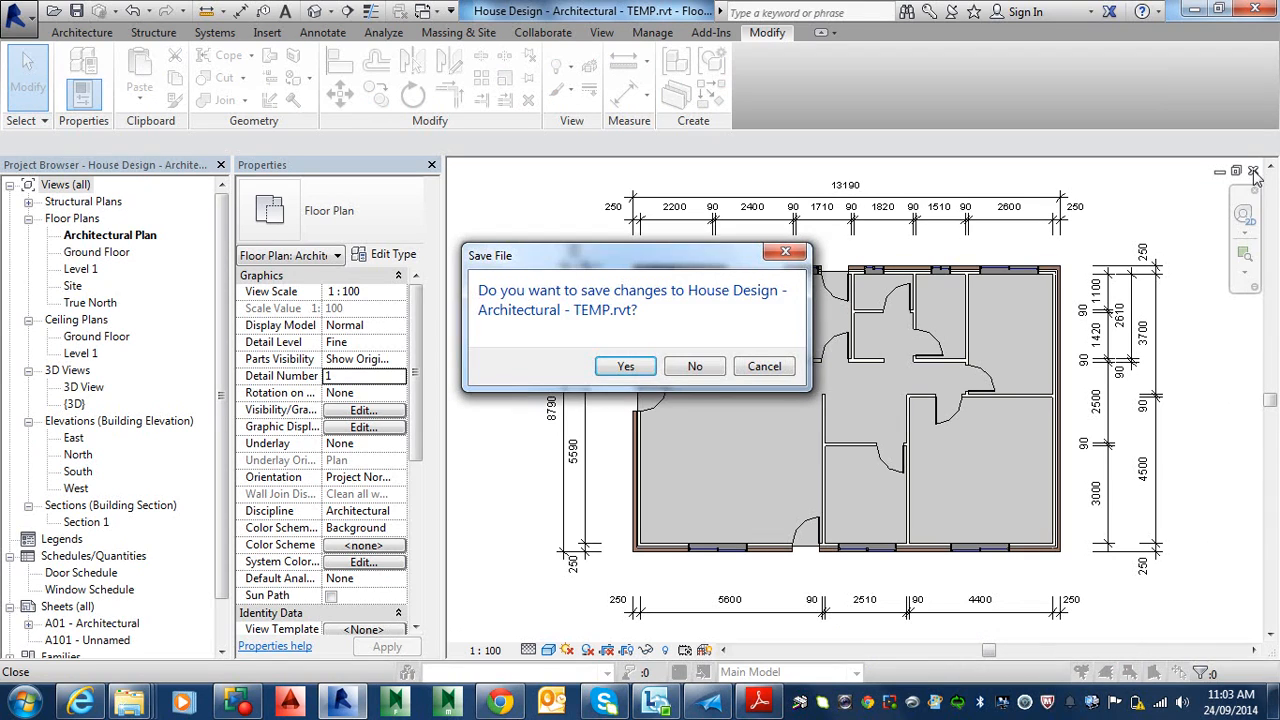
left_click(617, 367)
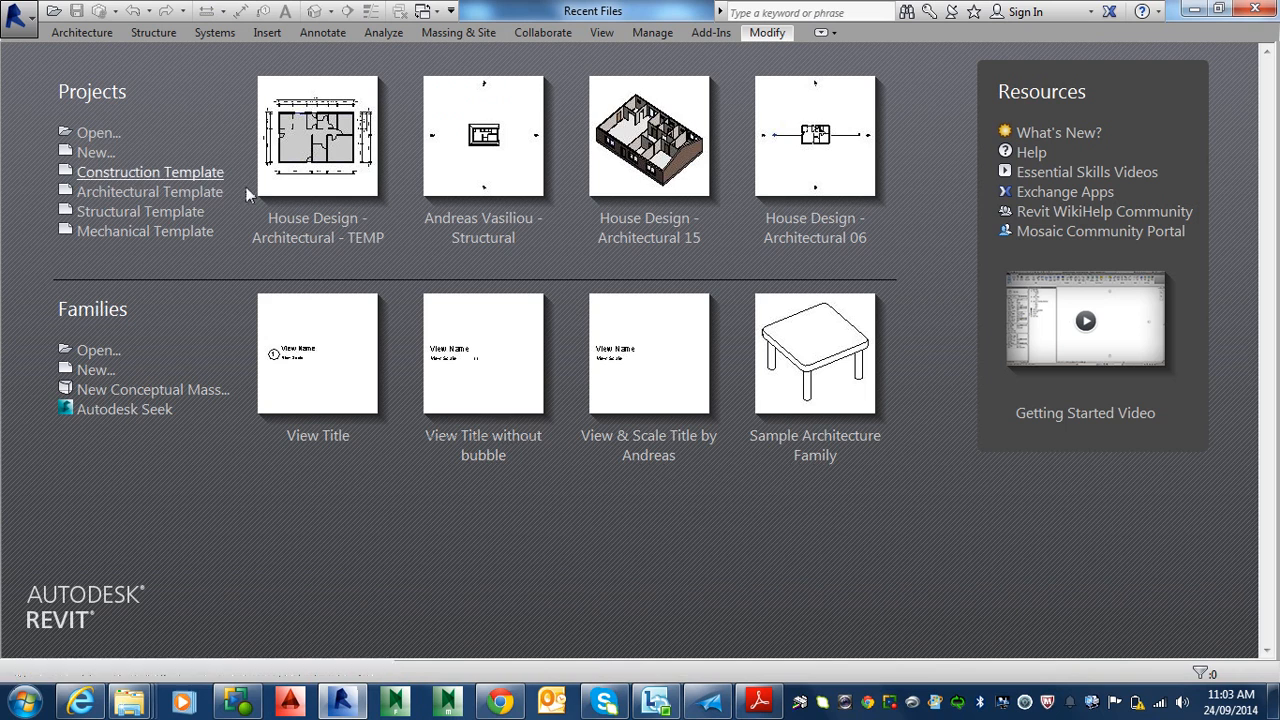
- Open the project file House Design - Architectural 15.rvt from the Revit Projects folder
left_click(97, 134)
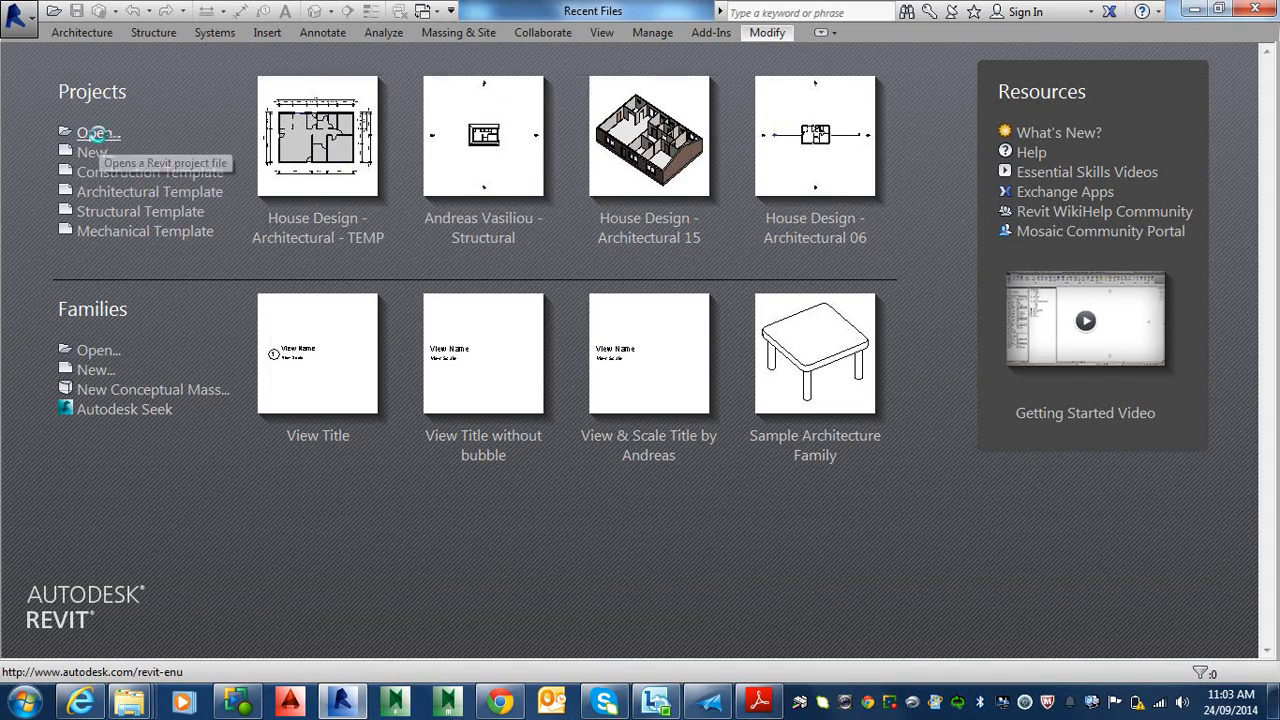
left_click(484, 360)
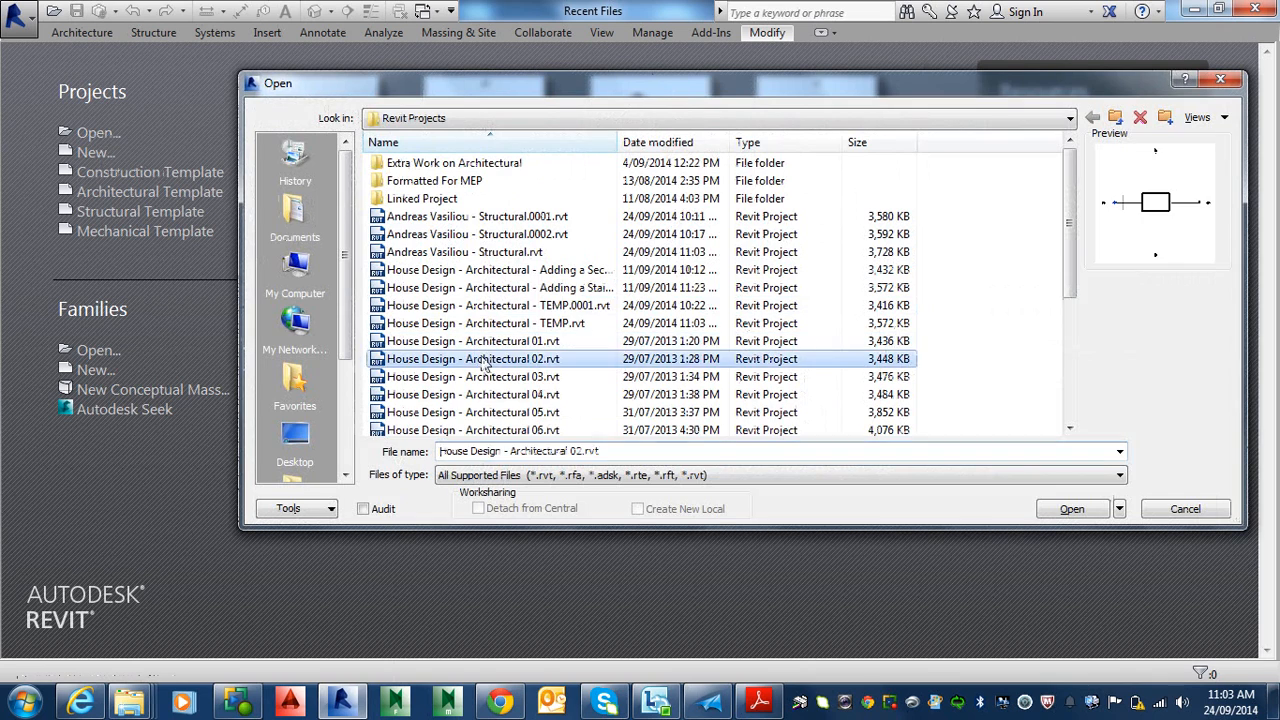
scroll(484, 365, "down", 4)
left_click(500, 412)
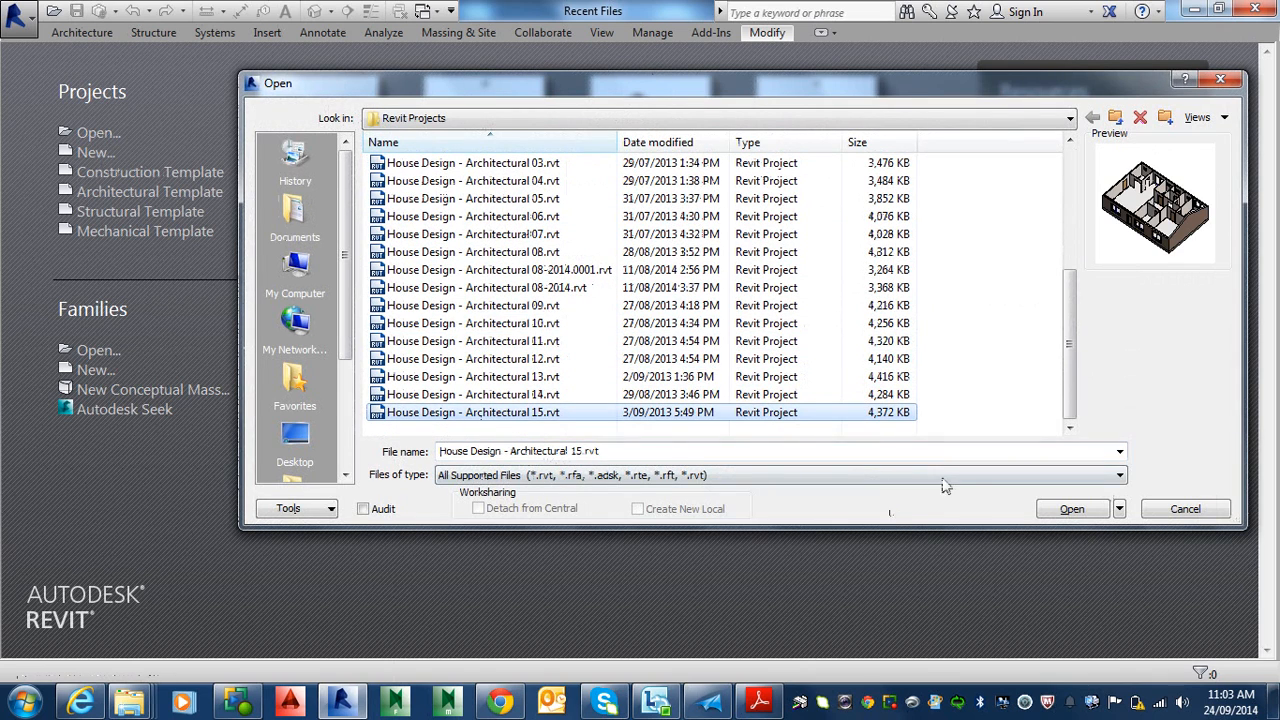
left_click(1090, 512)
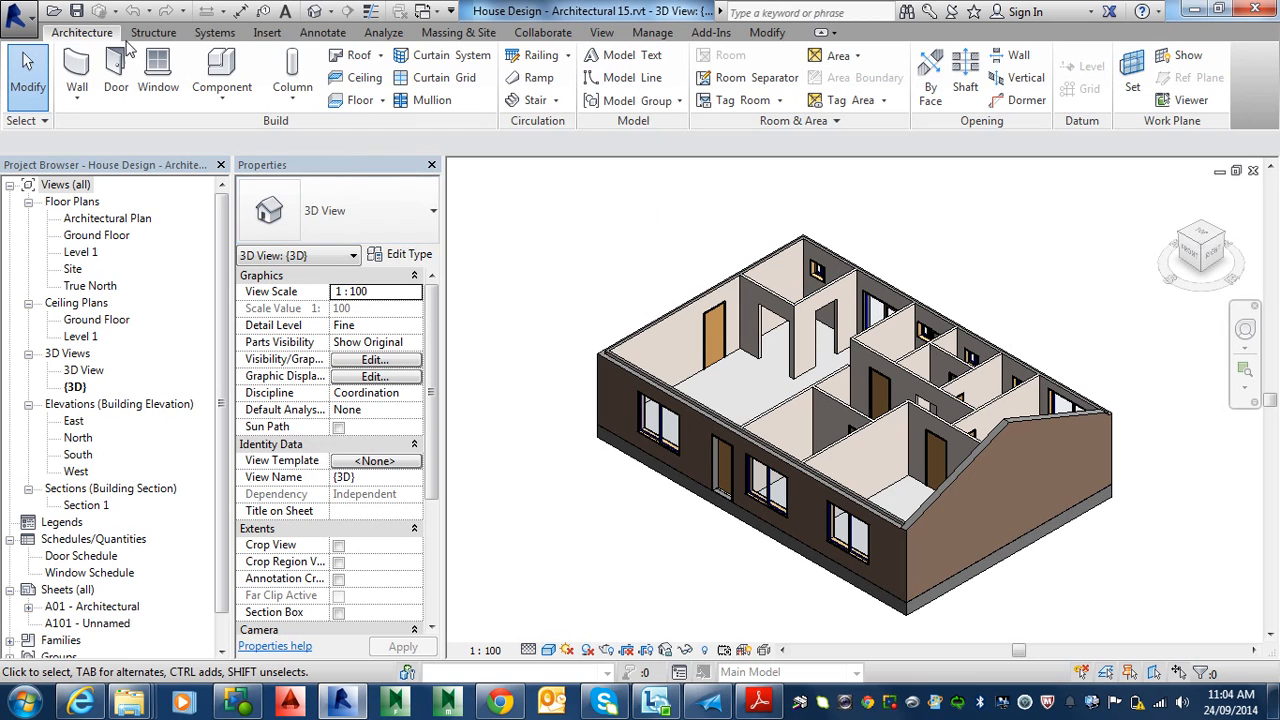
- Save a copy of the architectural project under the name House Design - Architectural-A
left_click(18, 15)
mouse_move(110, 232)
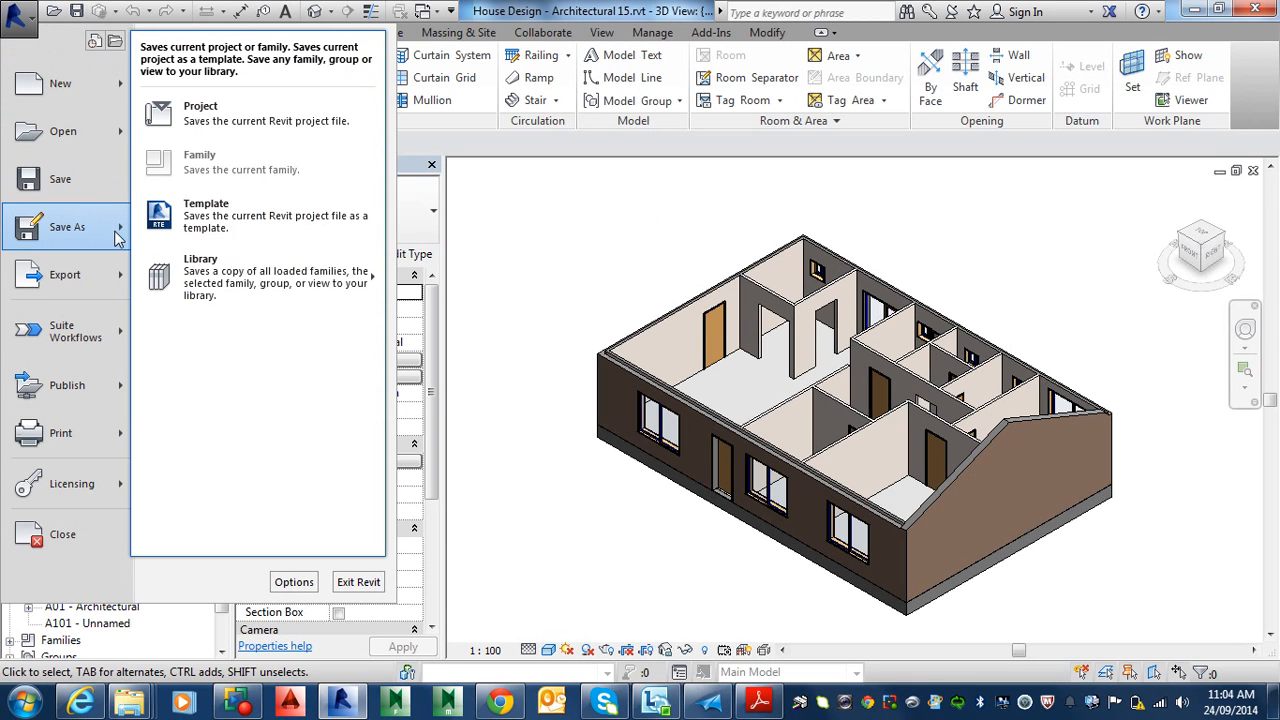
left_click(232, 116)
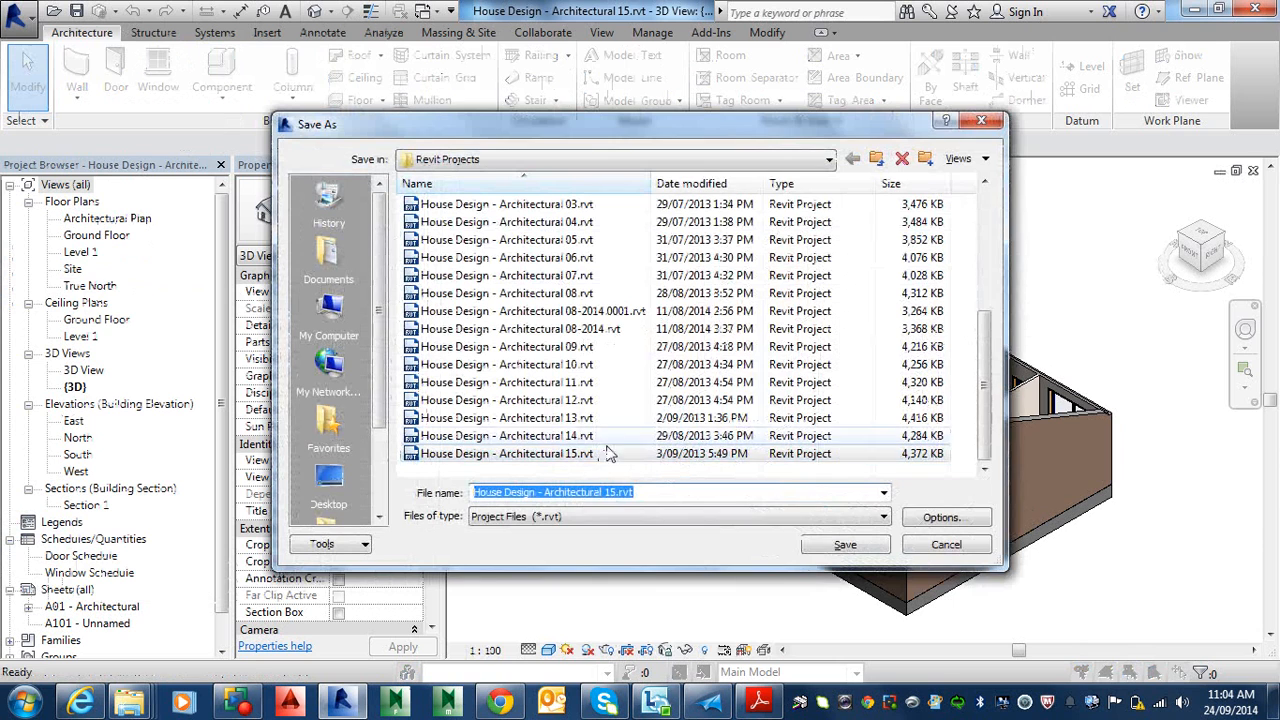
left_click(617, 492)
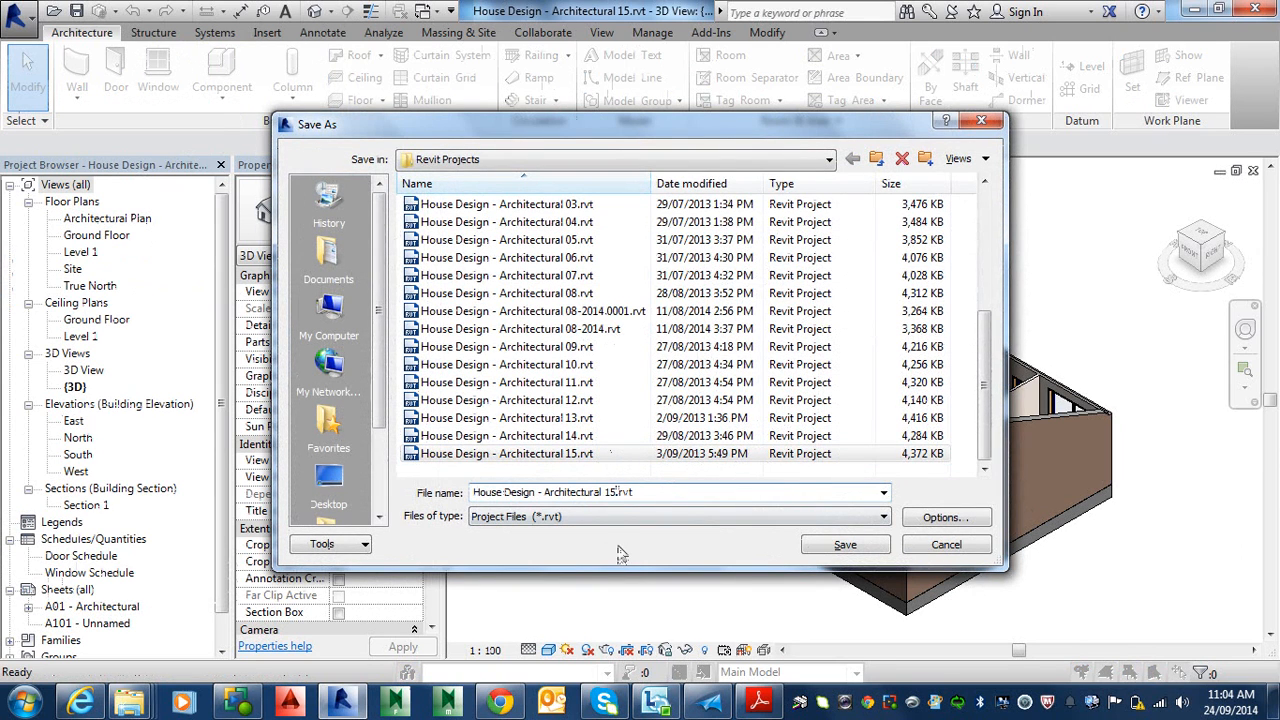
key("BackSpace")
key("BackSpace")
key("BackSpace")
type("-A")
left_click(855, 545)
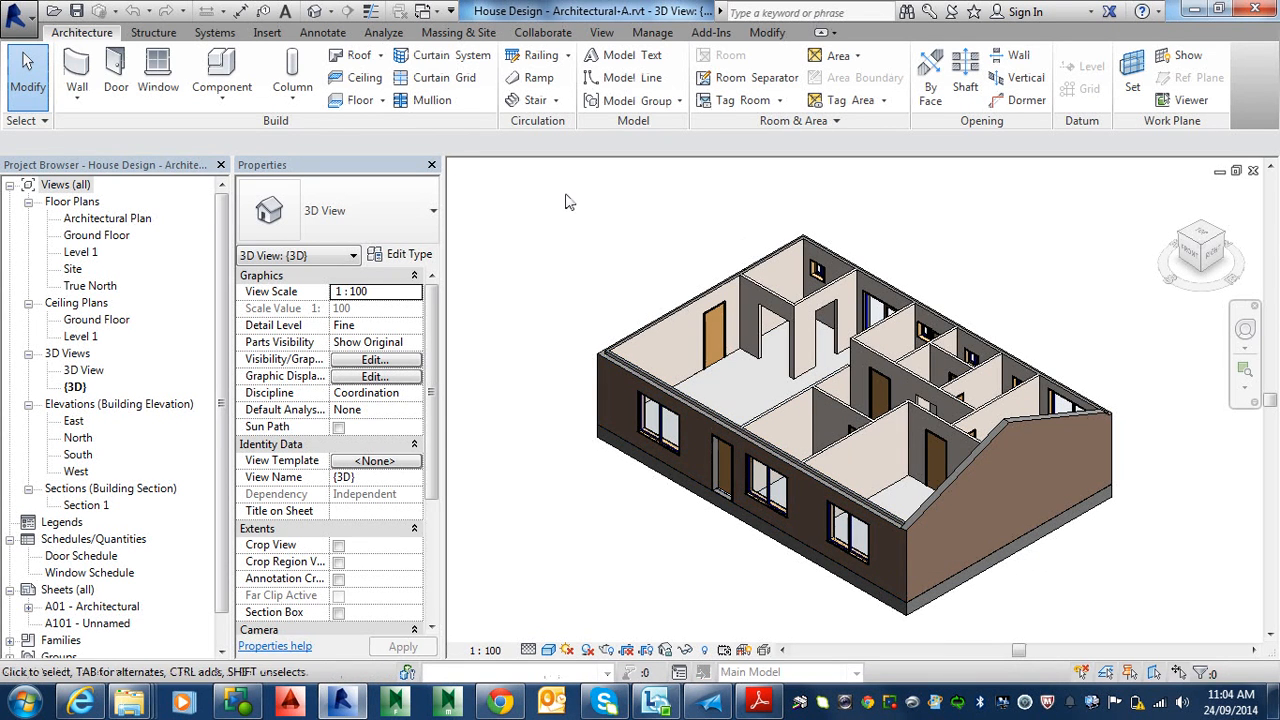
- Select the whole house, filter the selection to Floors and Structural Framing (Other), and delete the slab and footing beams
left_click_drag(566, 194, 1145, 545)
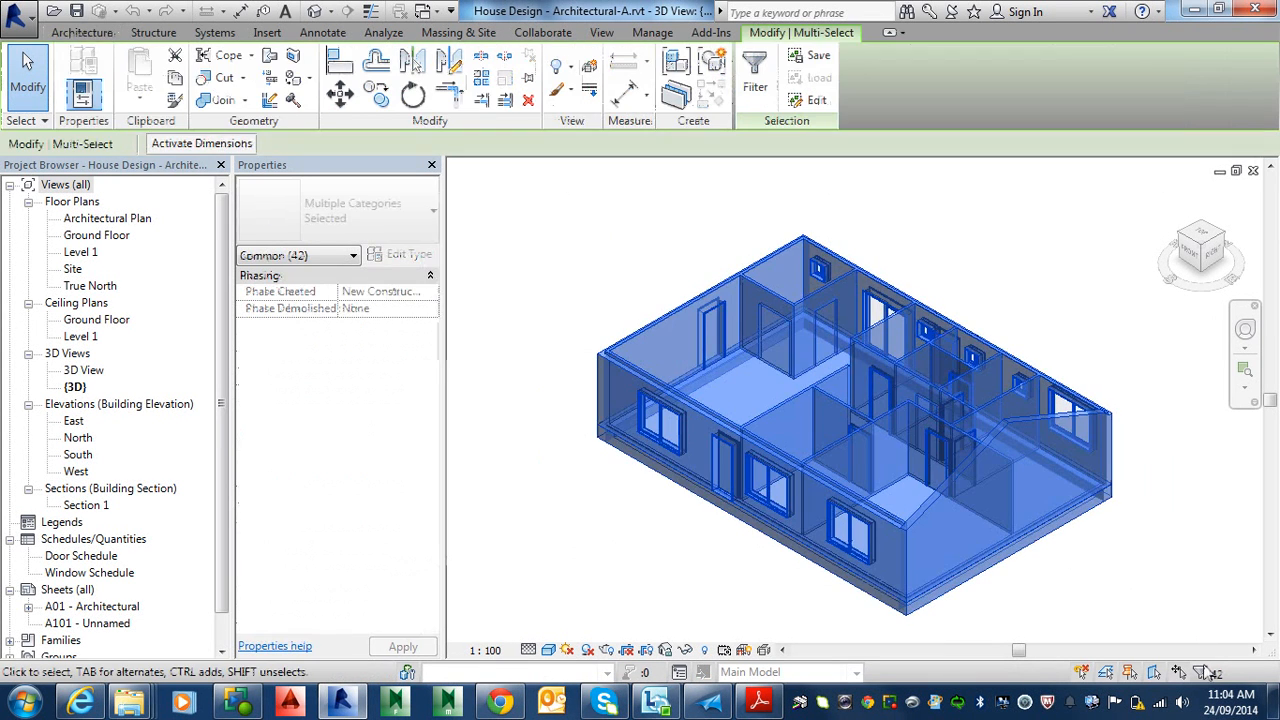
left_click(755, 72)
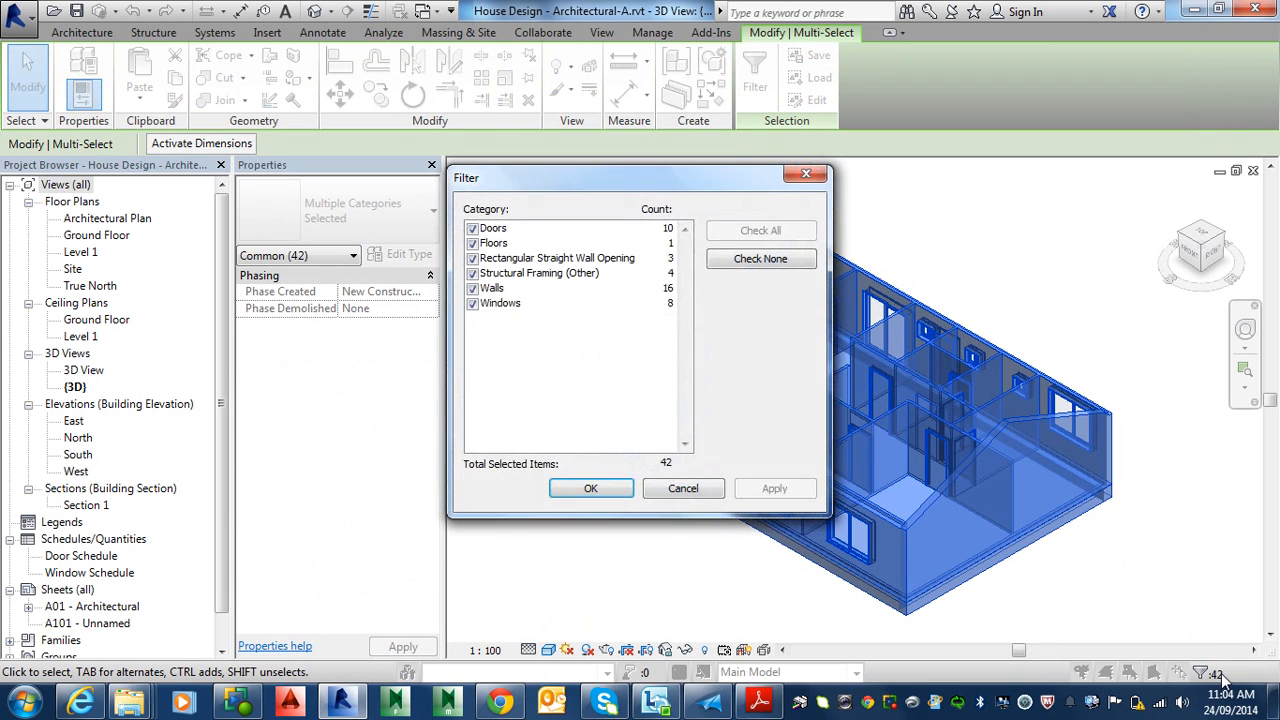
left_click(750, 262)
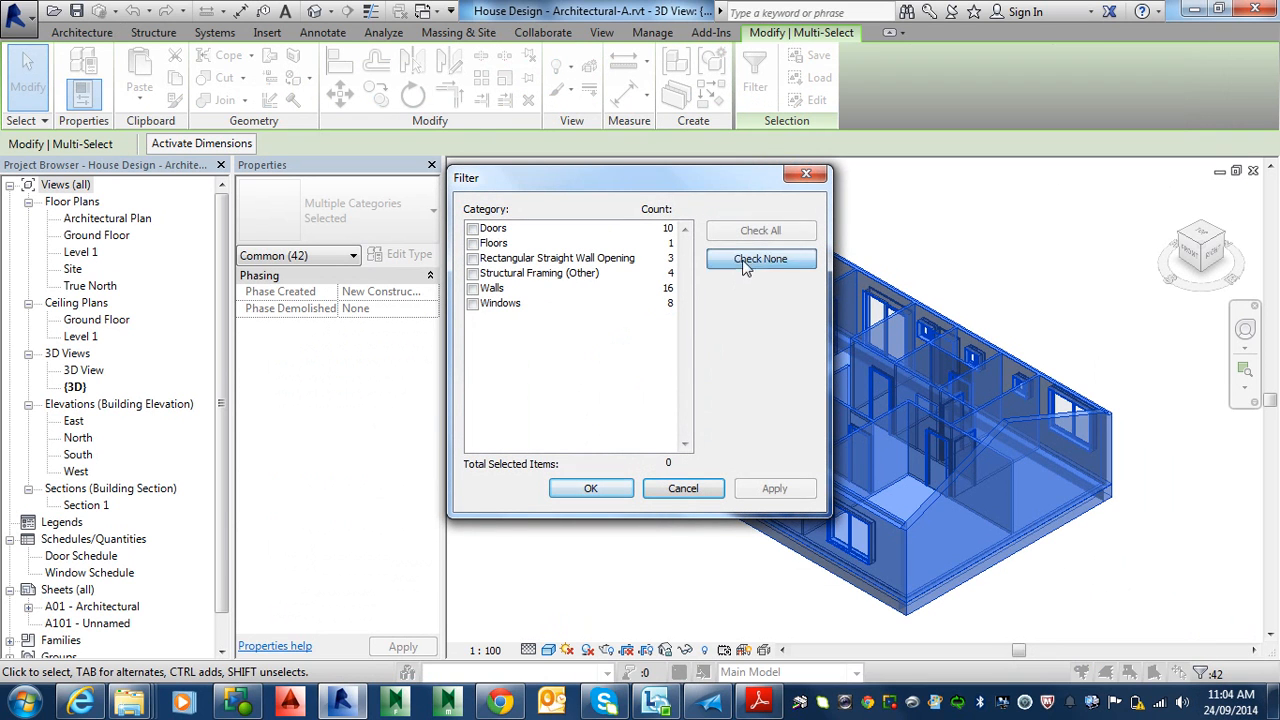
left_click(472, 273)
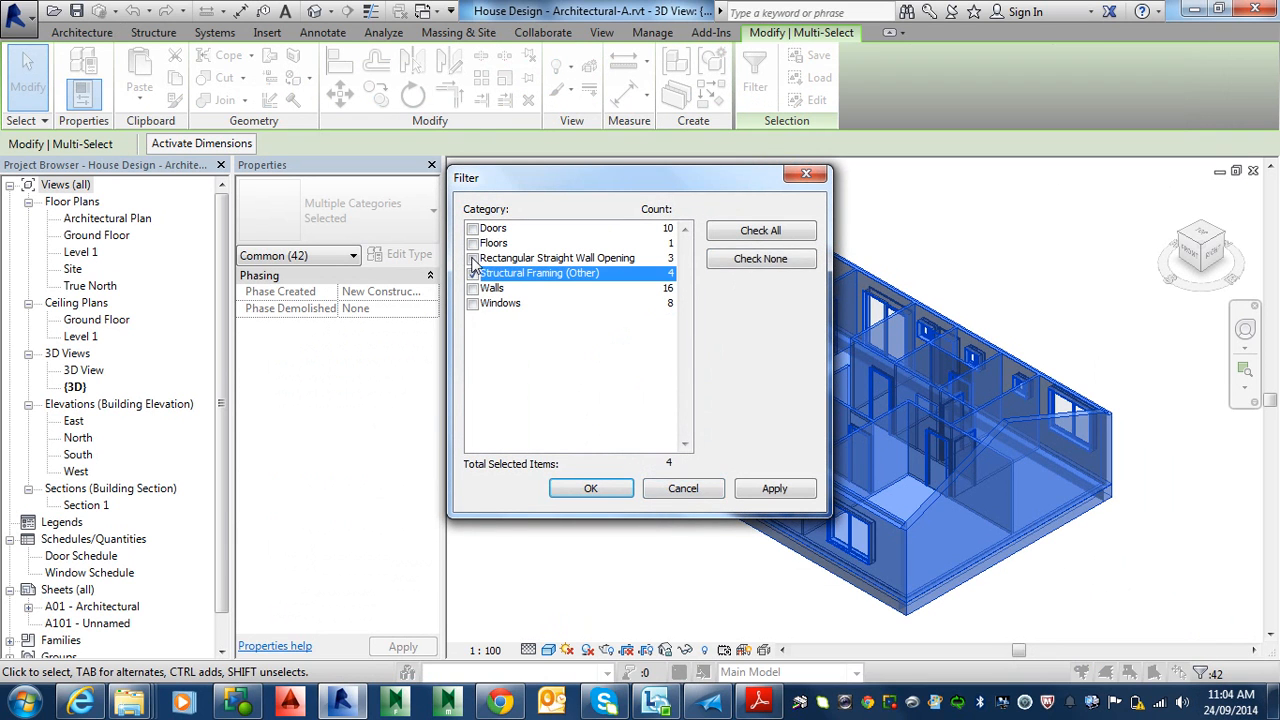
left_click(472, 258)
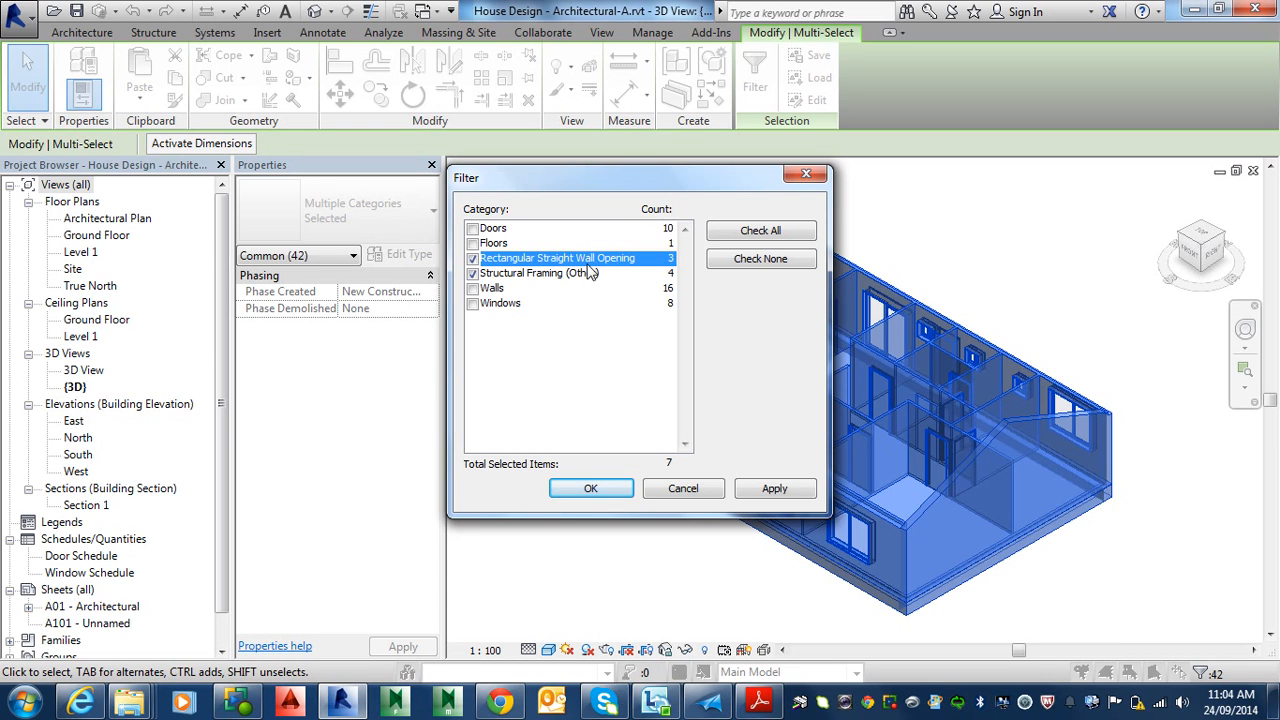
left_click(472, 258)
left_click(472, 243)
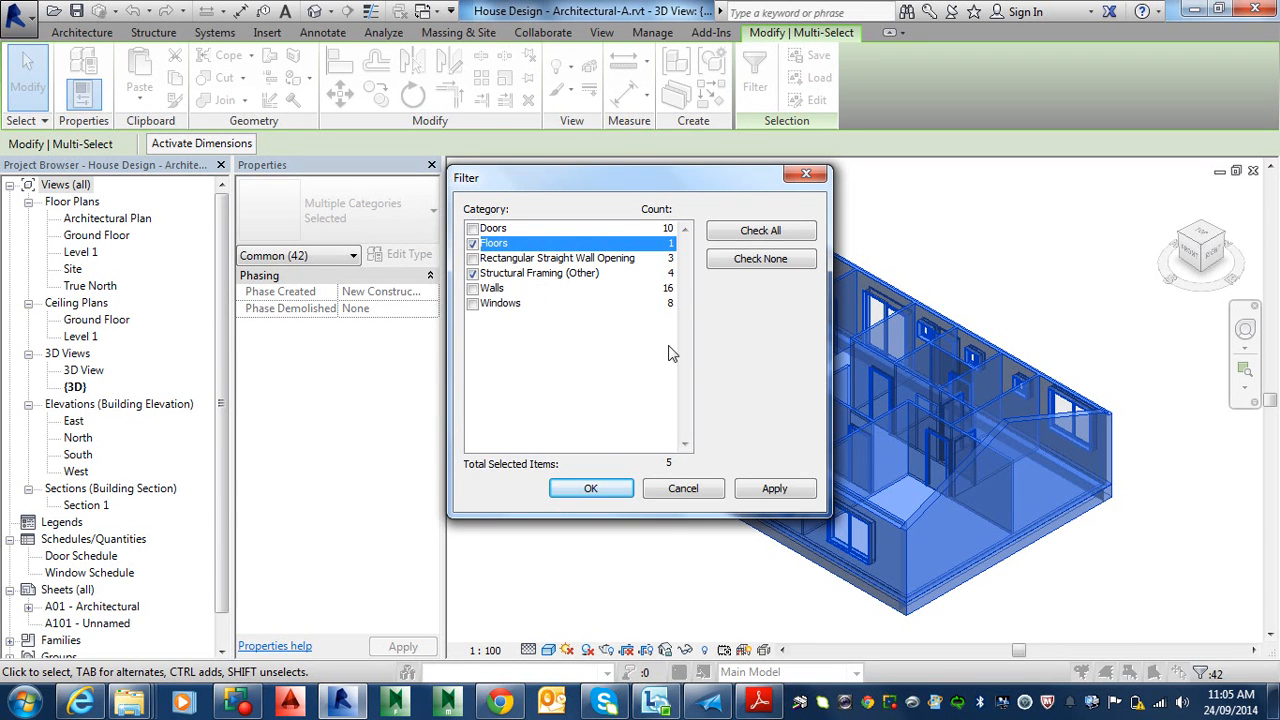
left_click(591, 488)
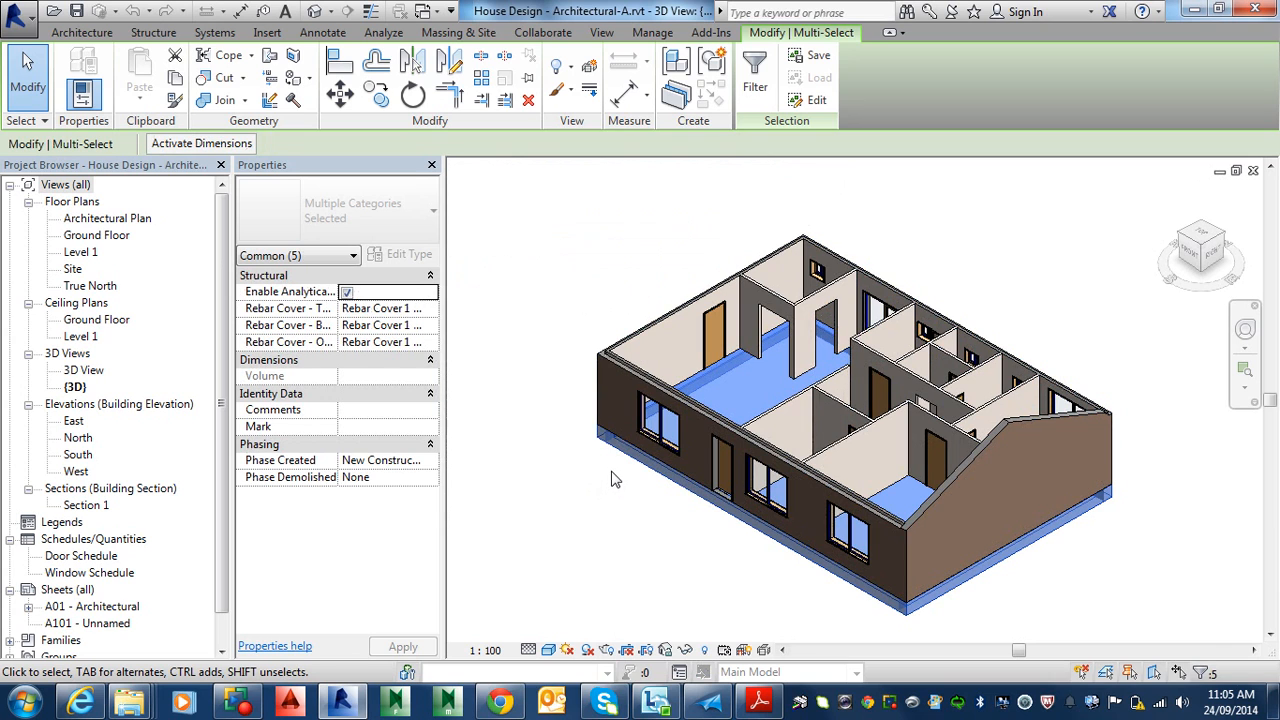
left_click(530, 100)
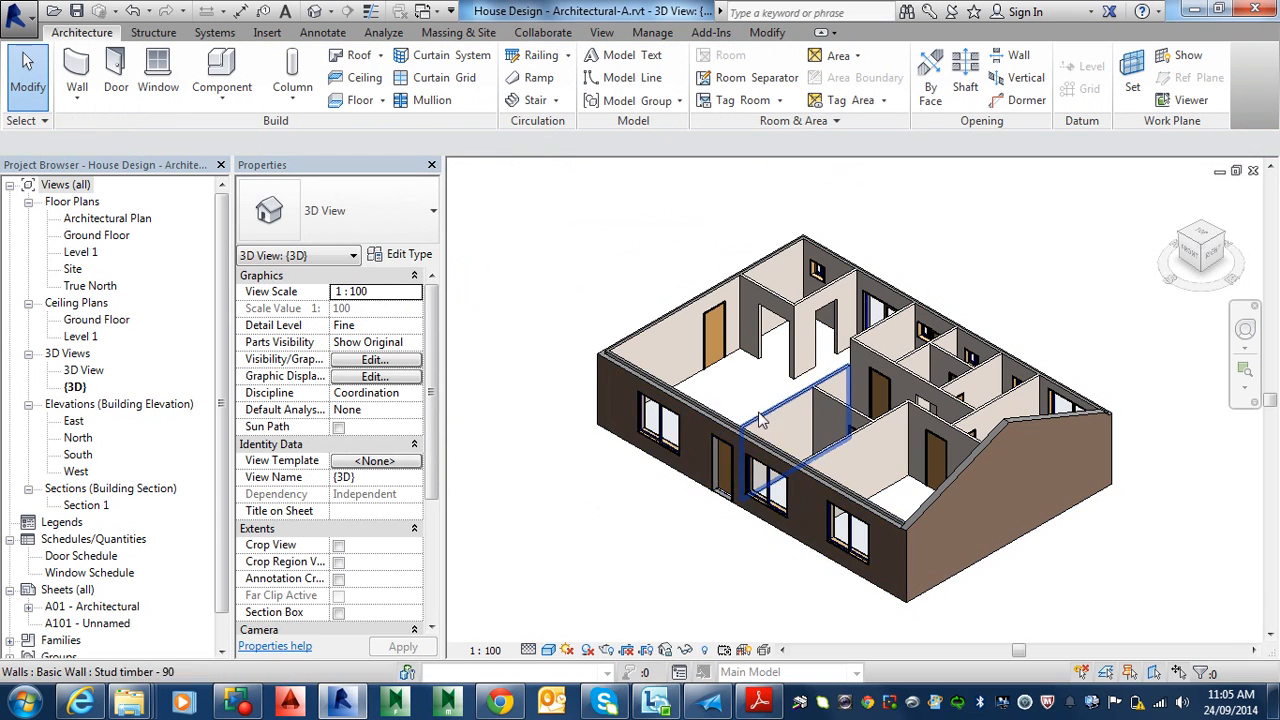
- Check the house's base in 3D for the slab and footings, and close House Design - Architectural-A.rvt with its changes saved
middle_click_drag(760, 420, 776, 380, "shift")
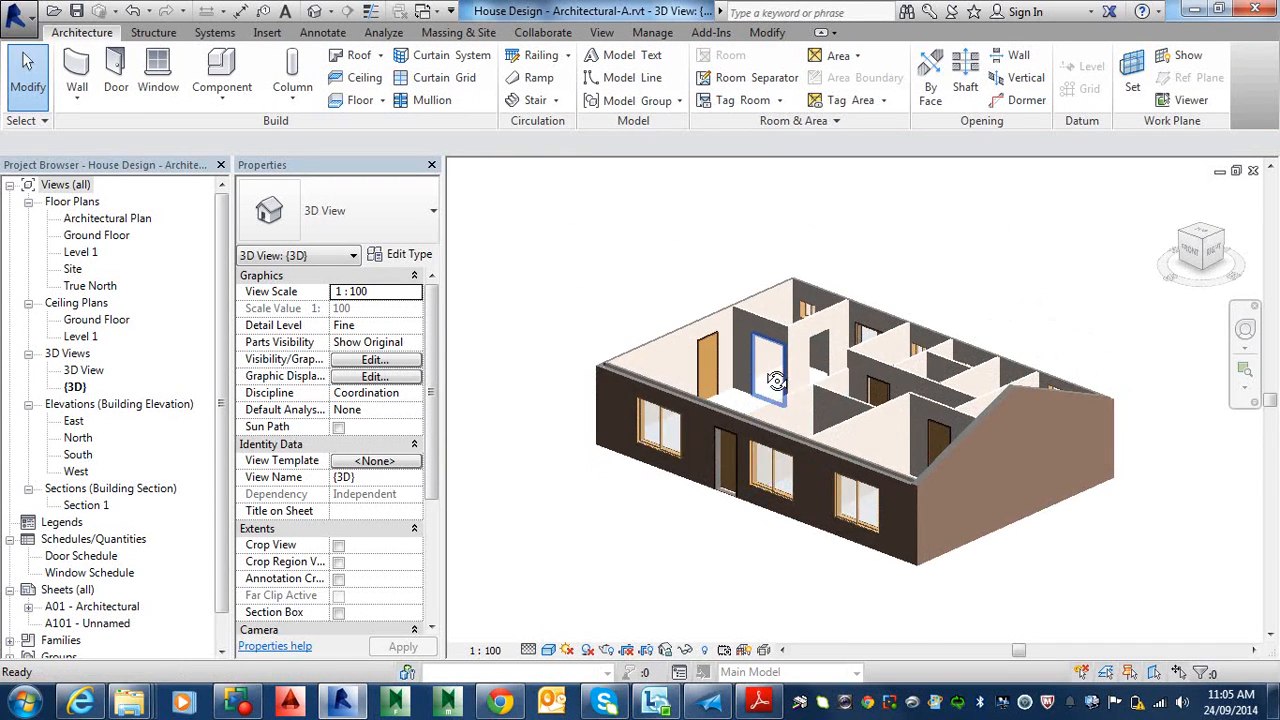
left_click(1253, 170)
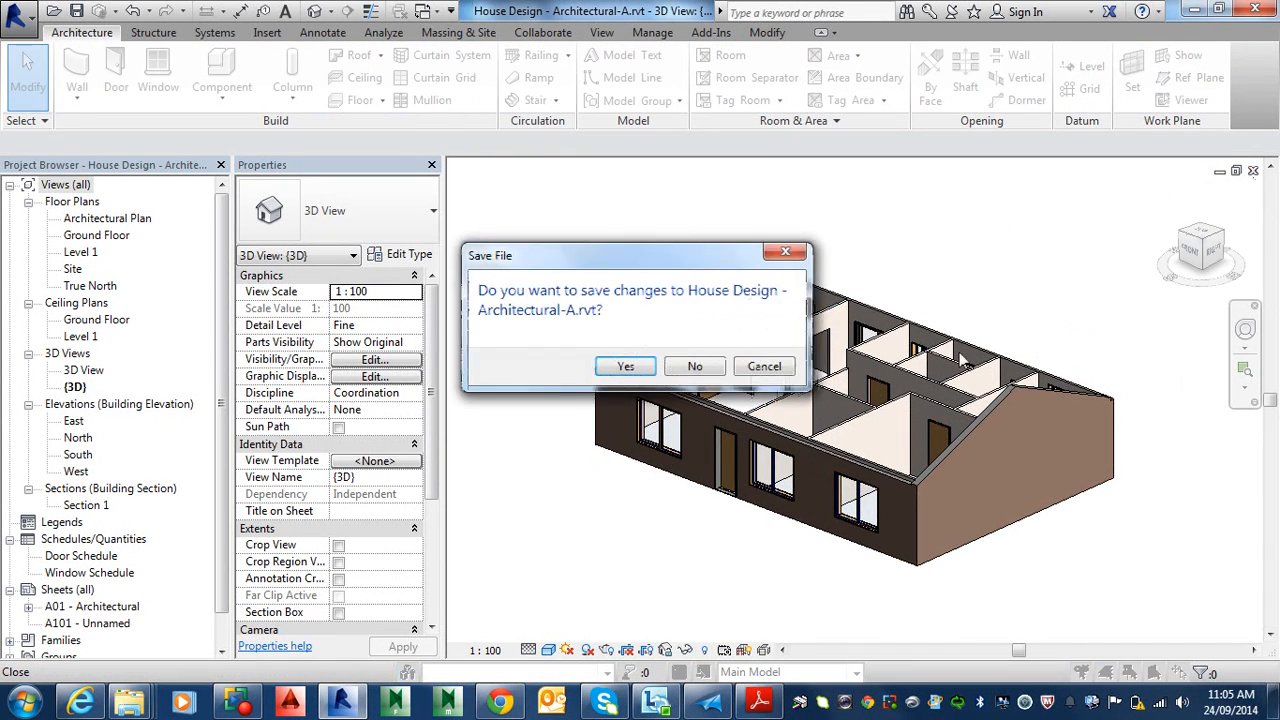
left_click(612, 366)
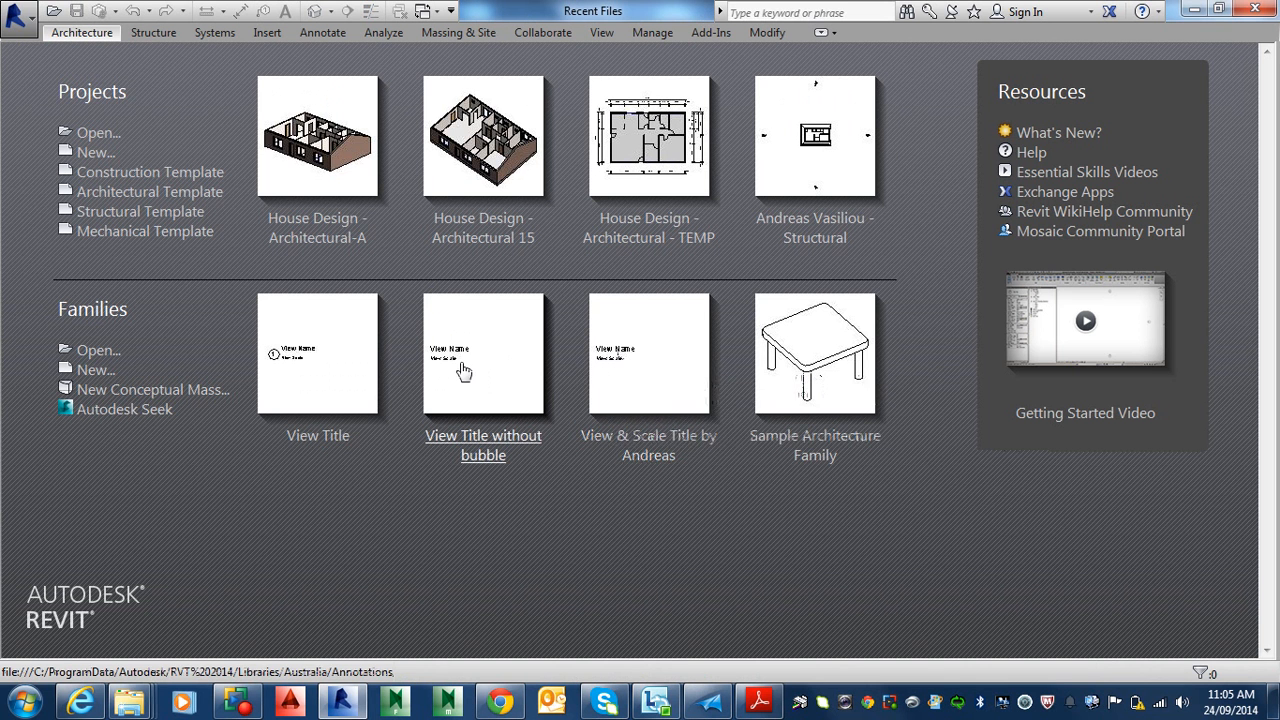
- Reopen the recent structural project, view its Level 1 structural plan, and bring up the default 3D view
left_click(815, 232)
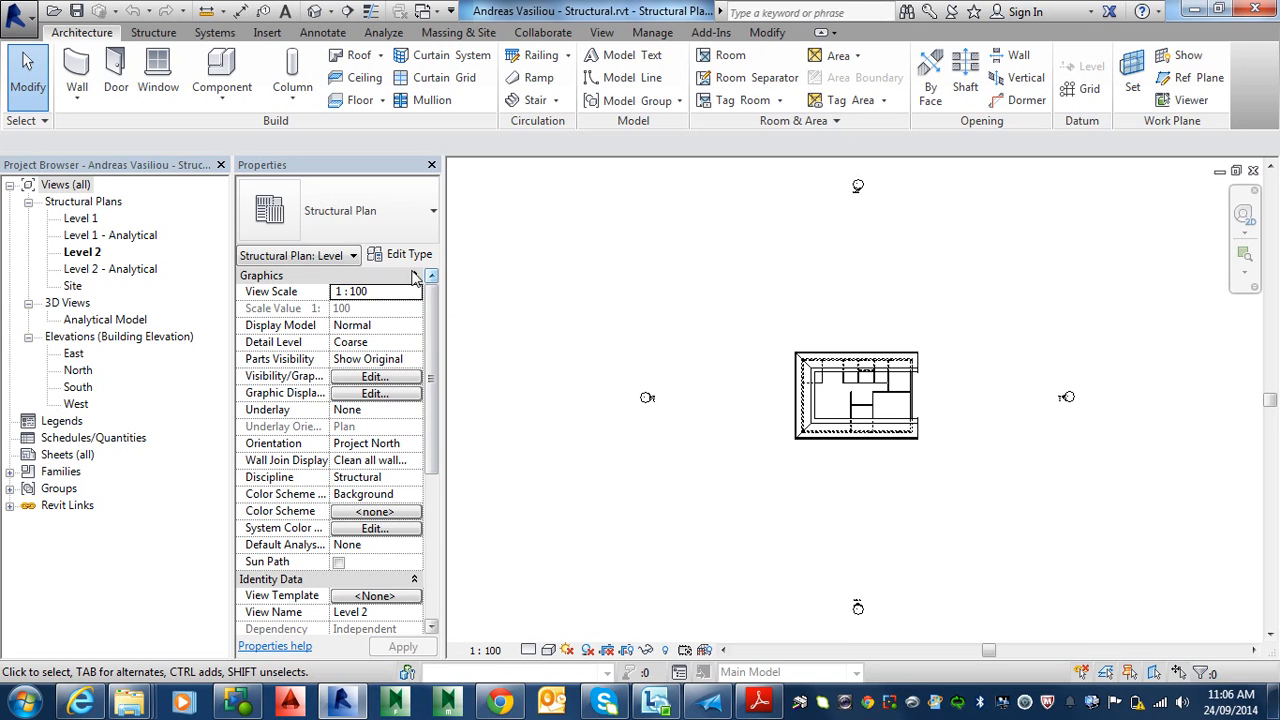
double_click(80, 218)
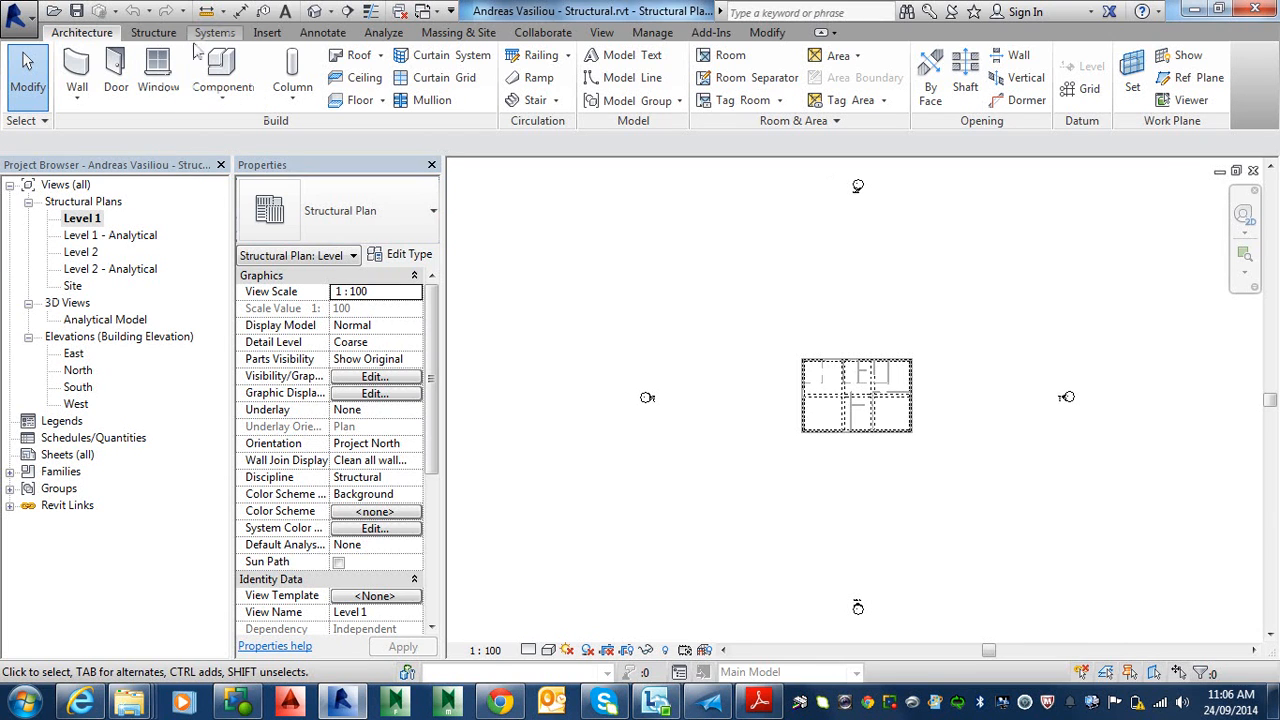
left_click(314, 11)
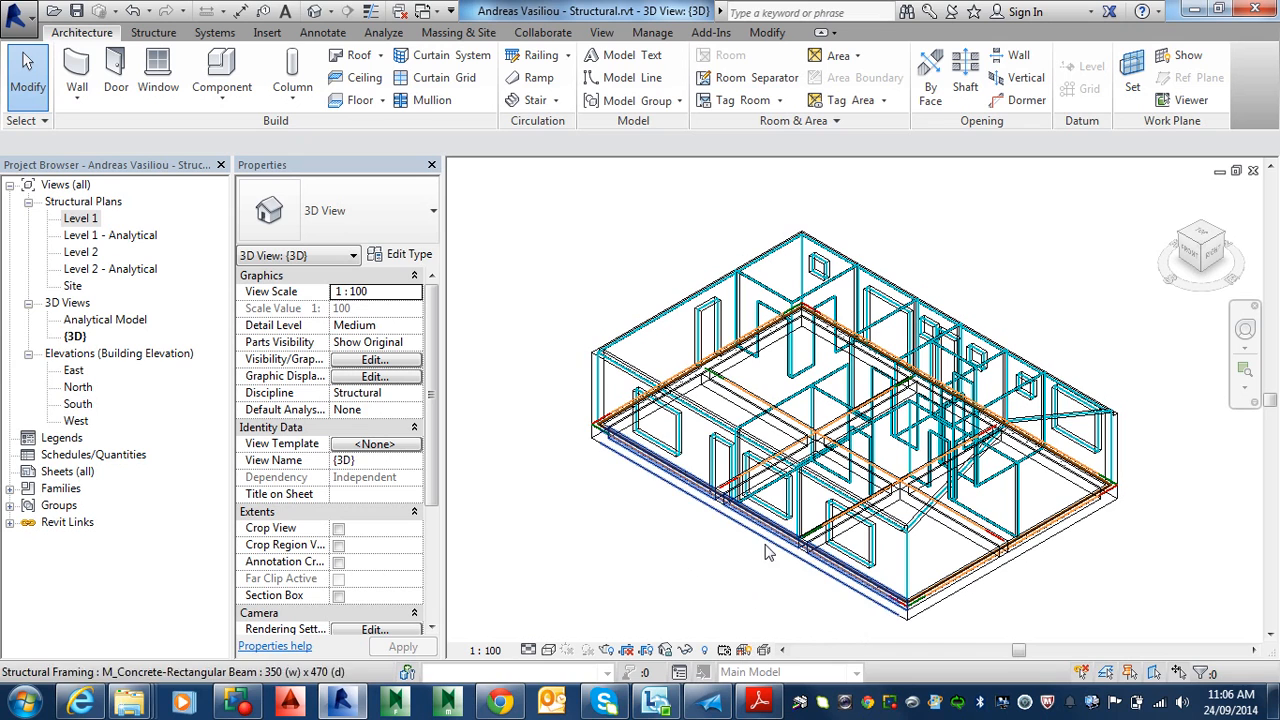
- Hide the analytical model in the 3D view and set the visual style to Shaded
left_click(743, 650)
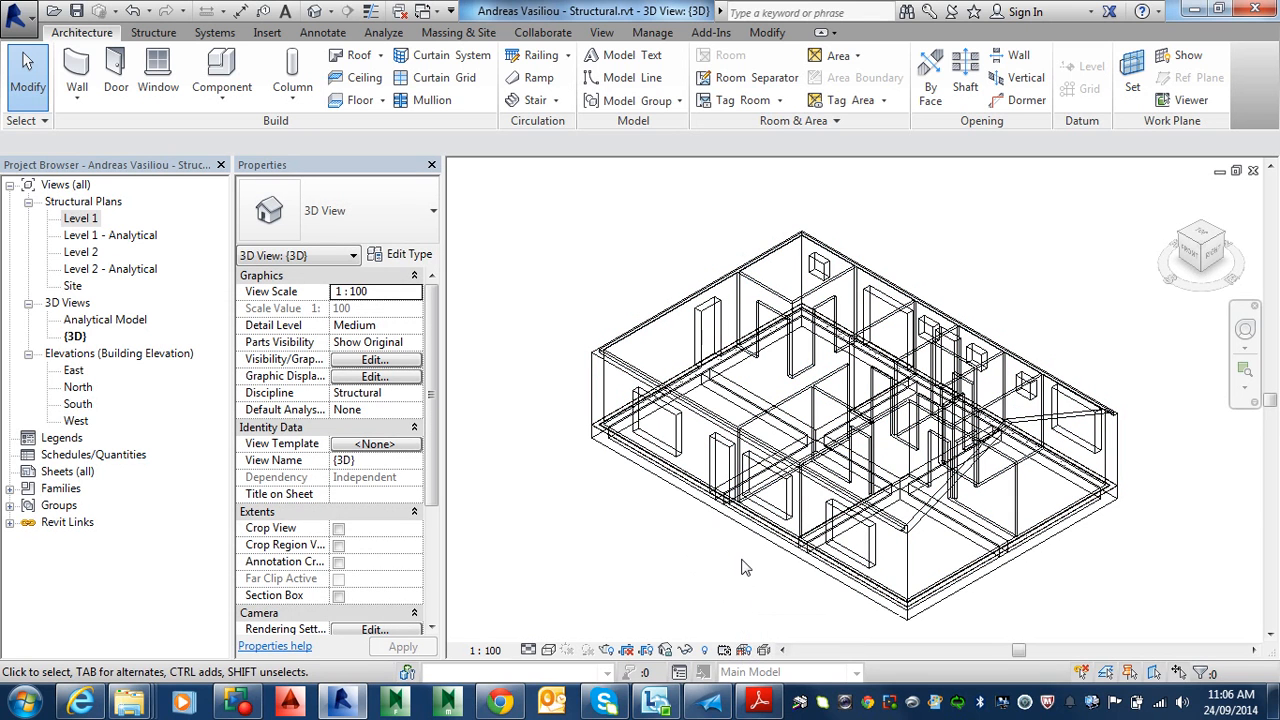
left_click(549, 650)
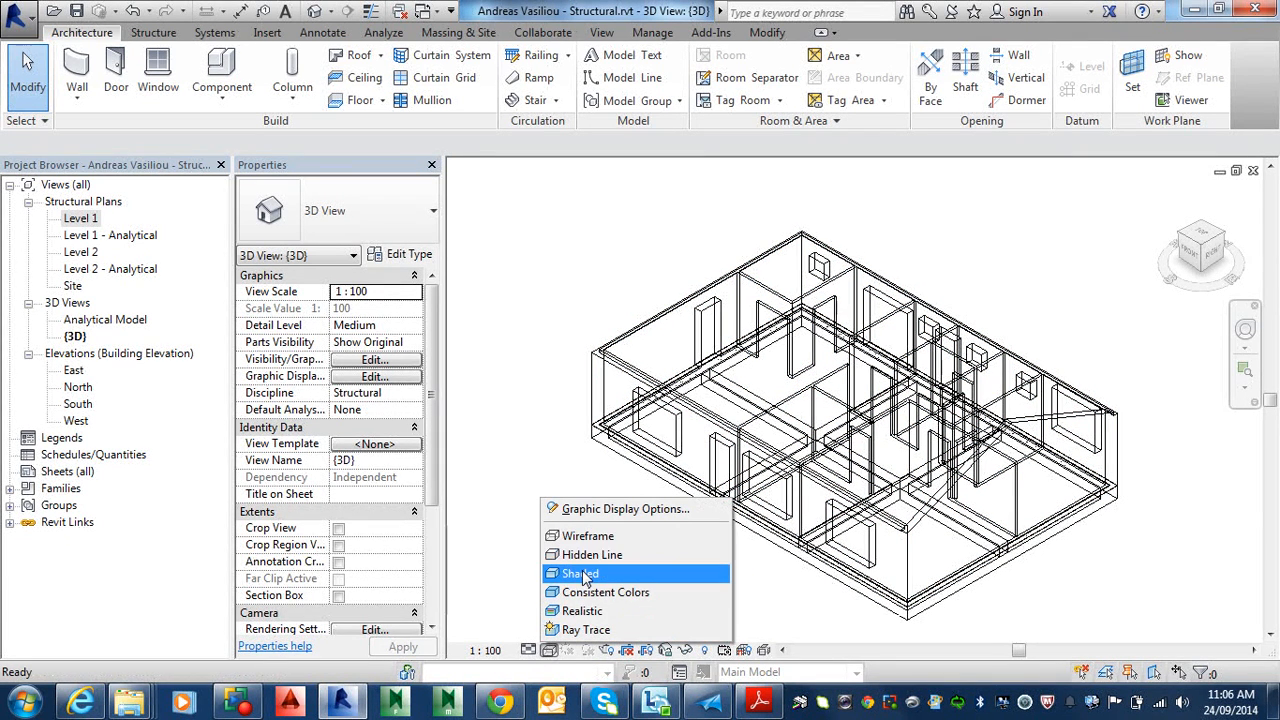
left_click(581, 572)
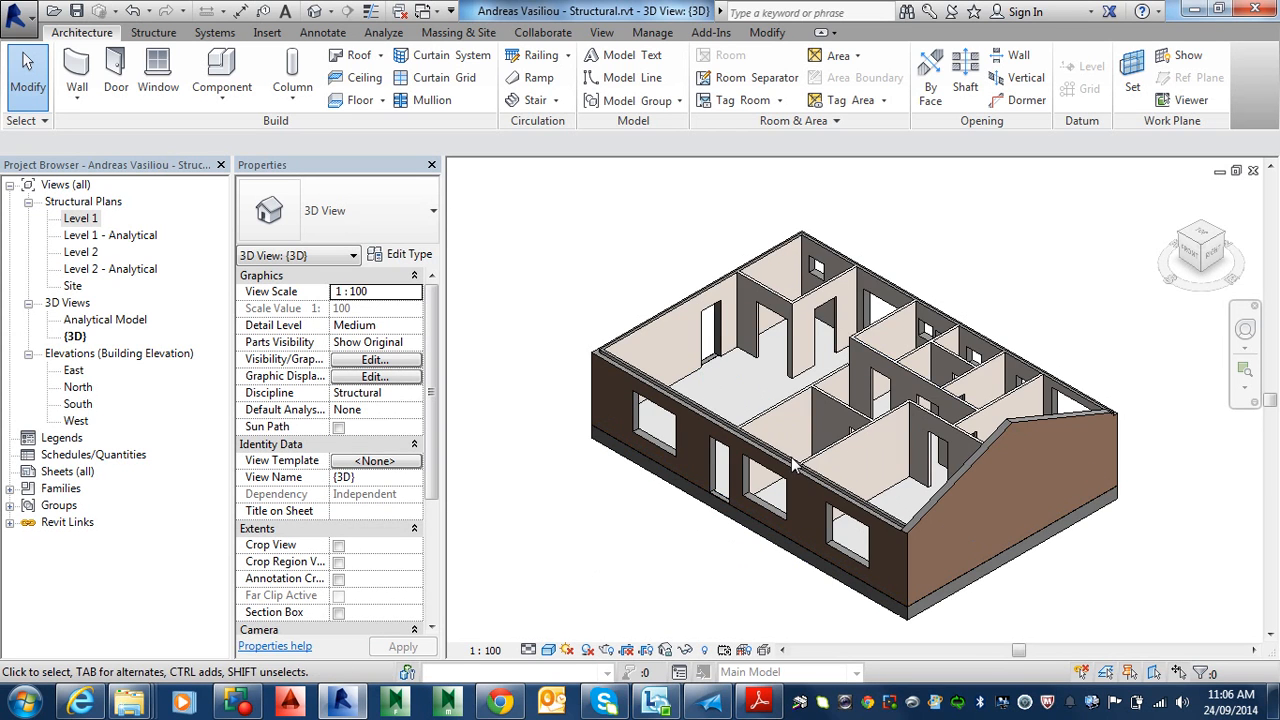
- Examine the underside of the house in 3D, including the slab, the footing beams and the front edge beam's properties
middle_click_drag(725, 392, 800, 266, "shift")
scroll(873, 441, "up", 3)
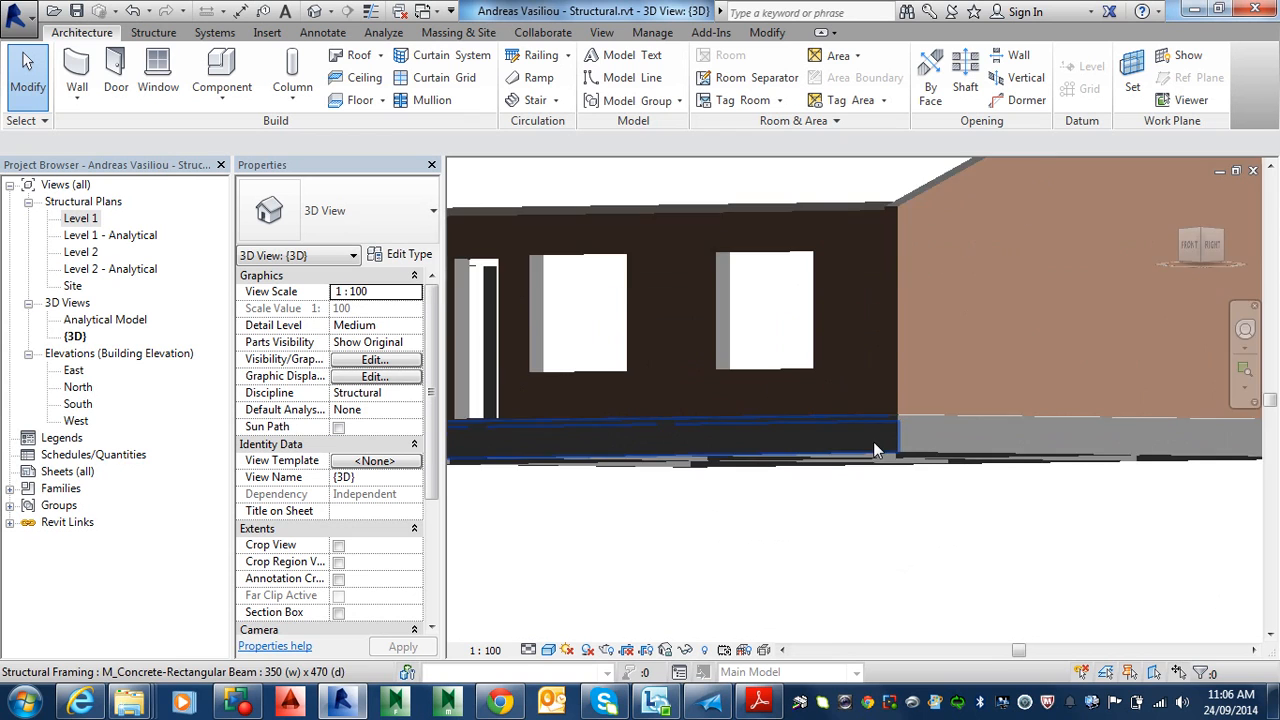
scroll(863, 414, "down", 6)
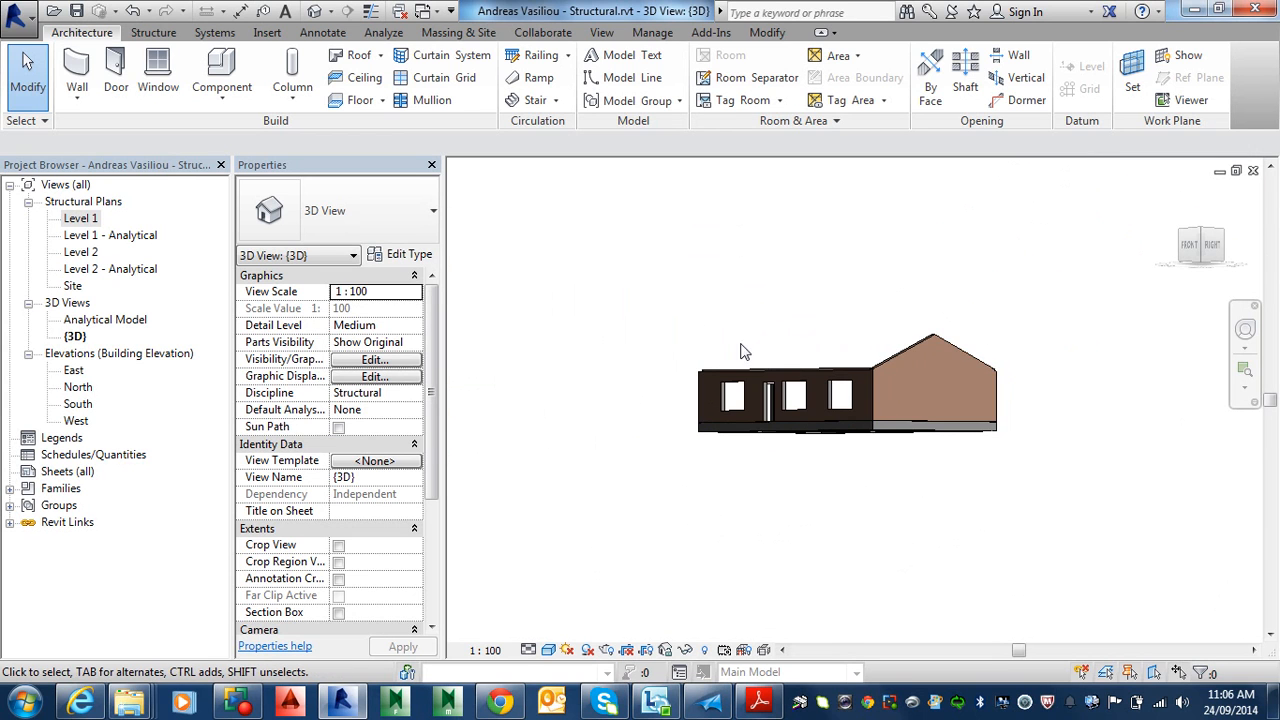
mouse_move(680, 285)
middle_mouse_down("shift")
mouse_move(686, 268)
mouse_move(687, 286)
middle_mouse_up("shift")
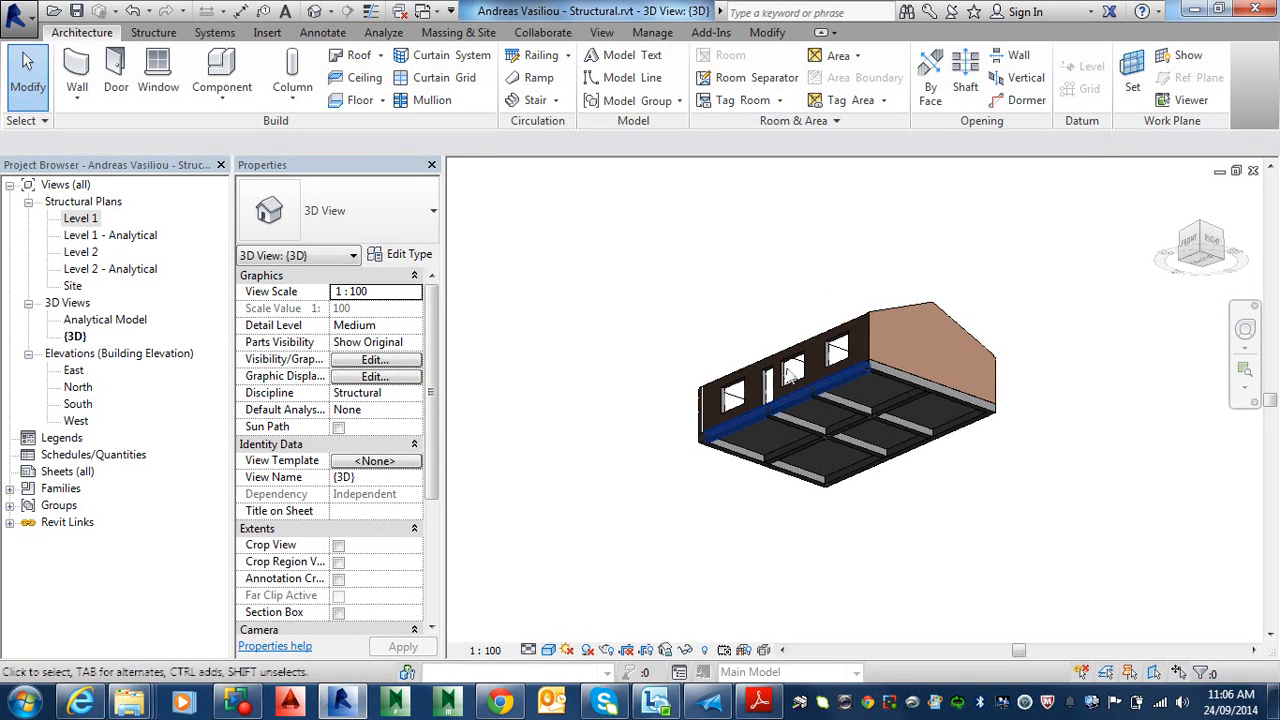
left_click_drag(690, 267, 975, 521)
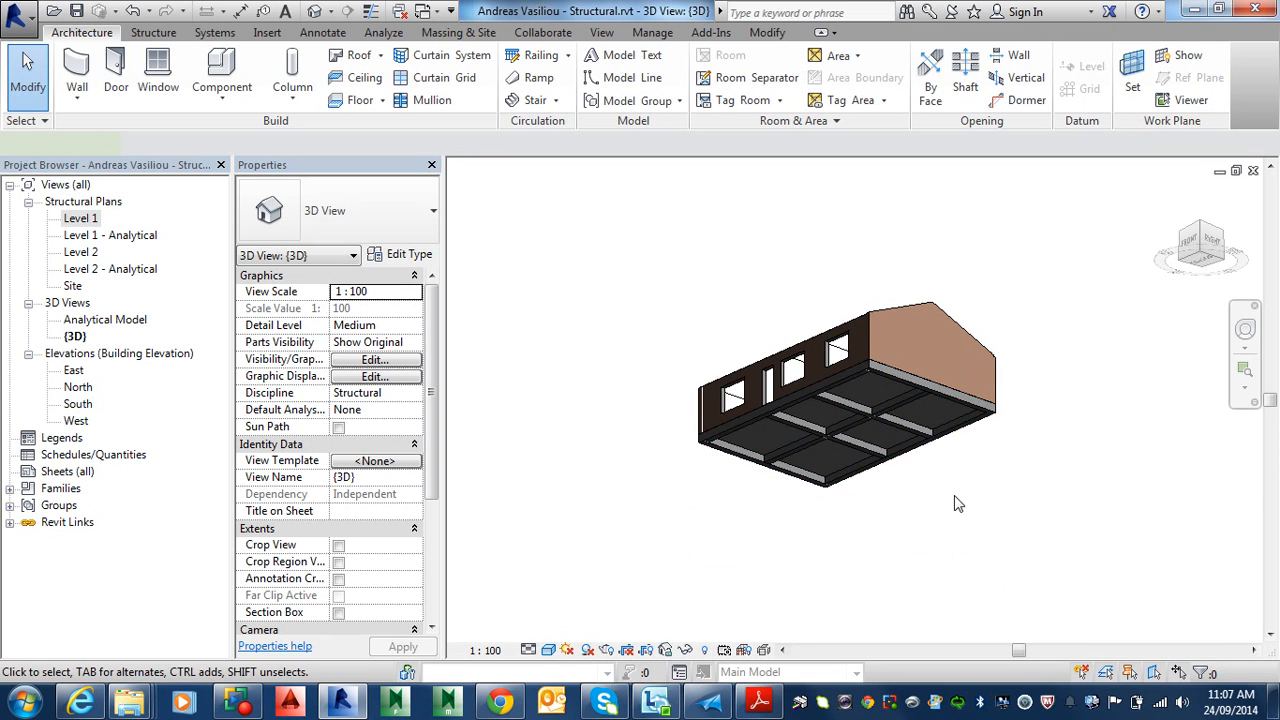
scroll(849, 391, "up", 5)
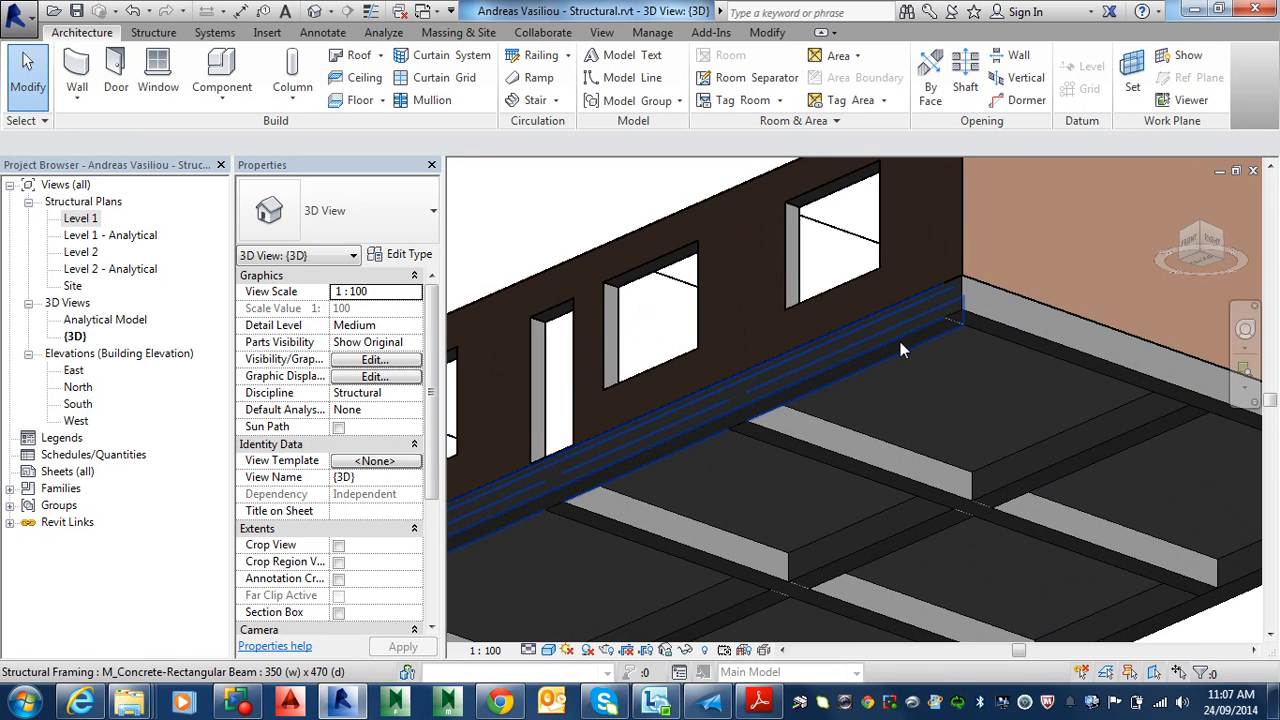
left_click(893, 345)
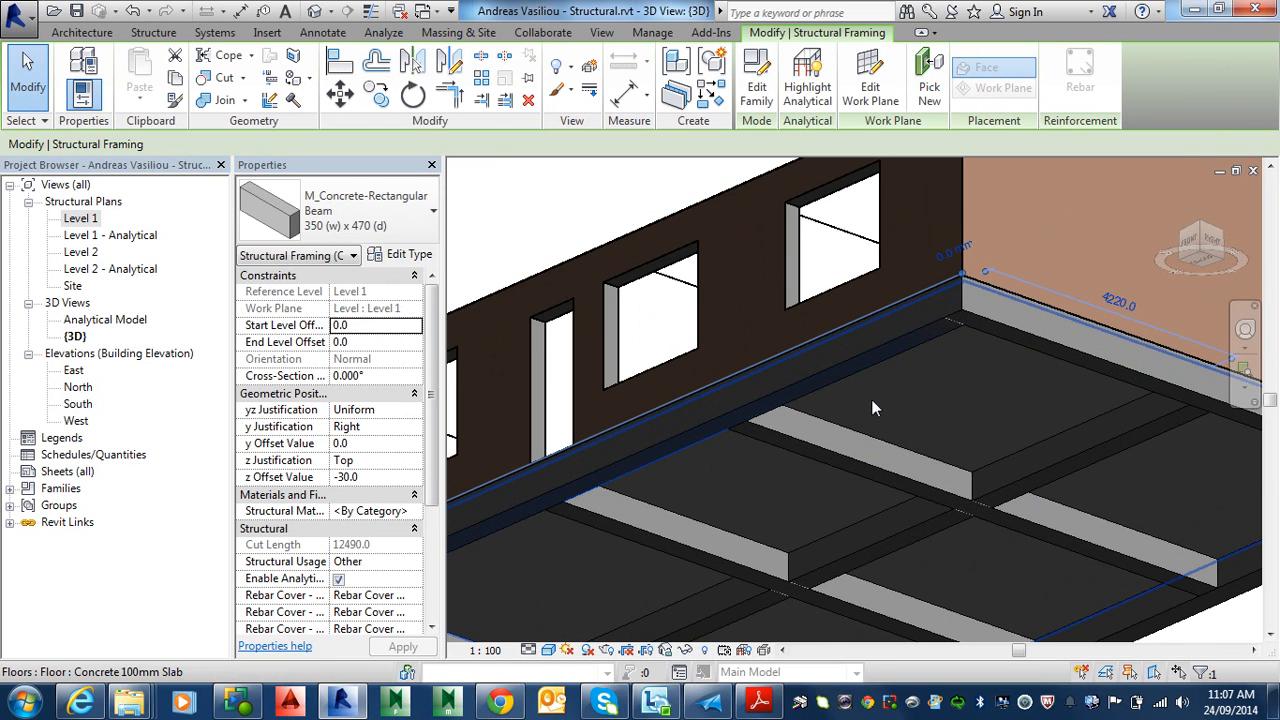
key("Escape")
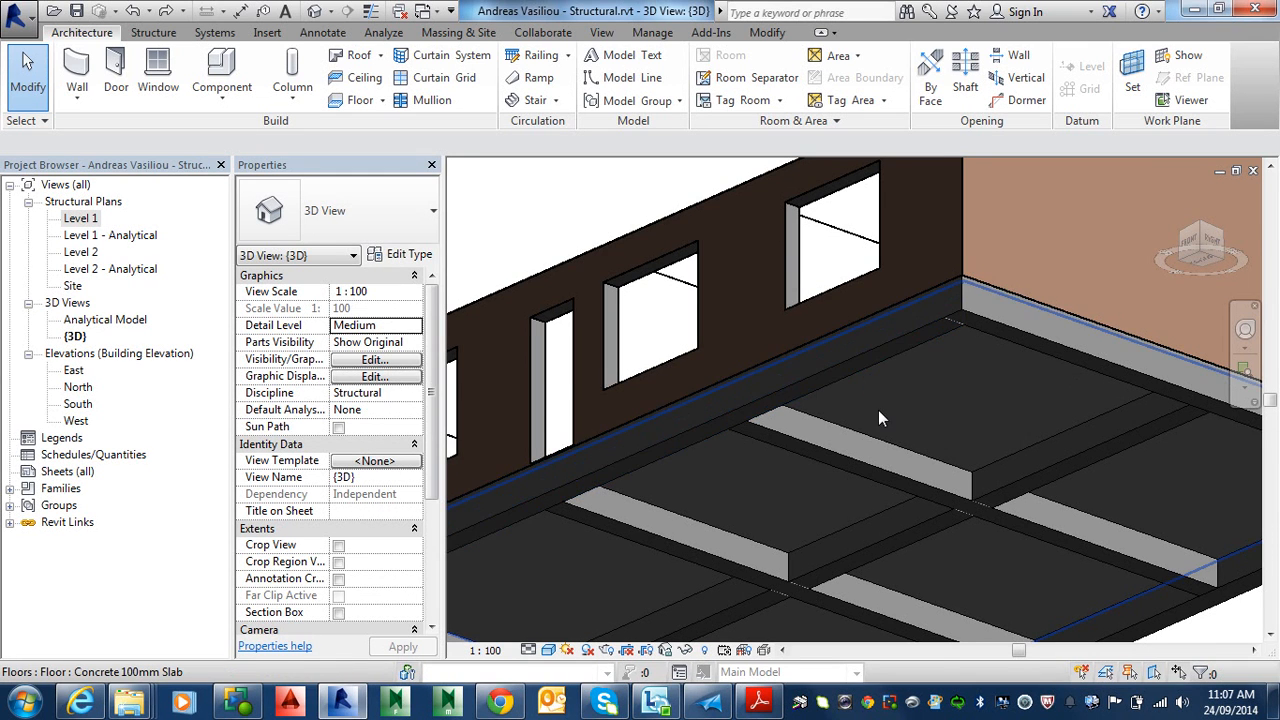
scroll(878, 418, "down", 5)
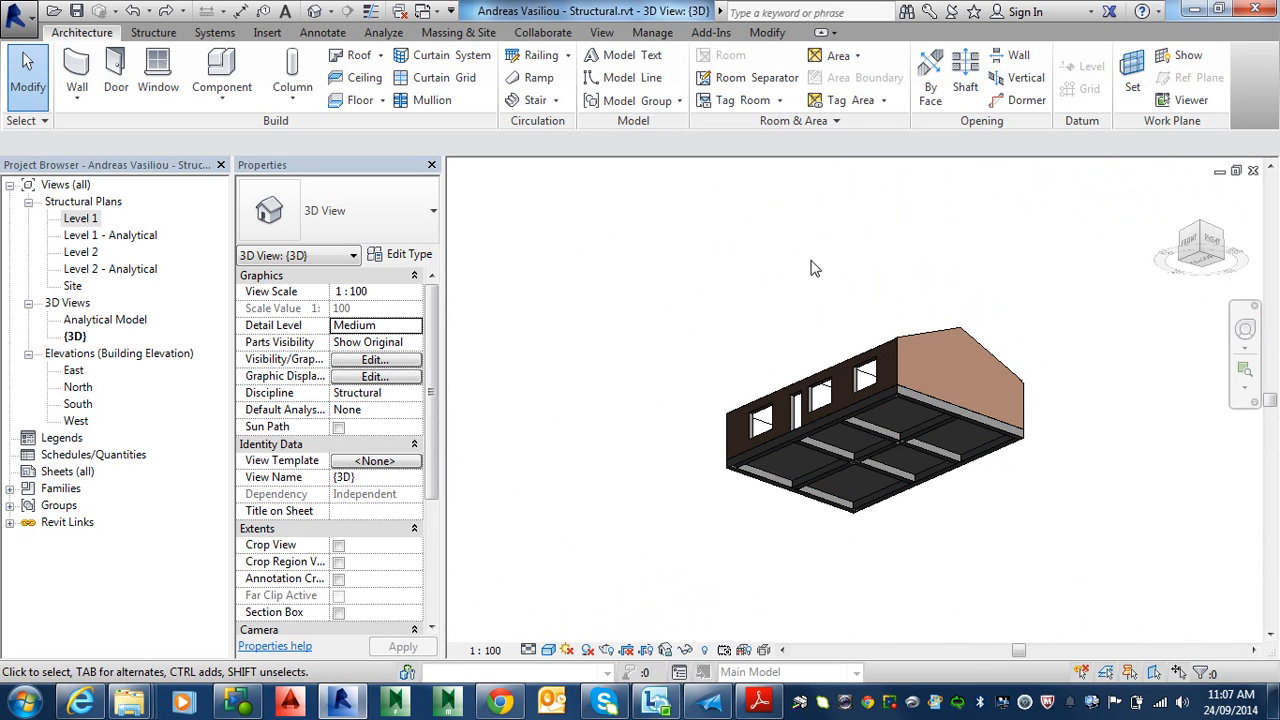
- Open the project's link management, select the linked architectural file, and widen the Saved Path column to read its full name
left_click(654, 33)
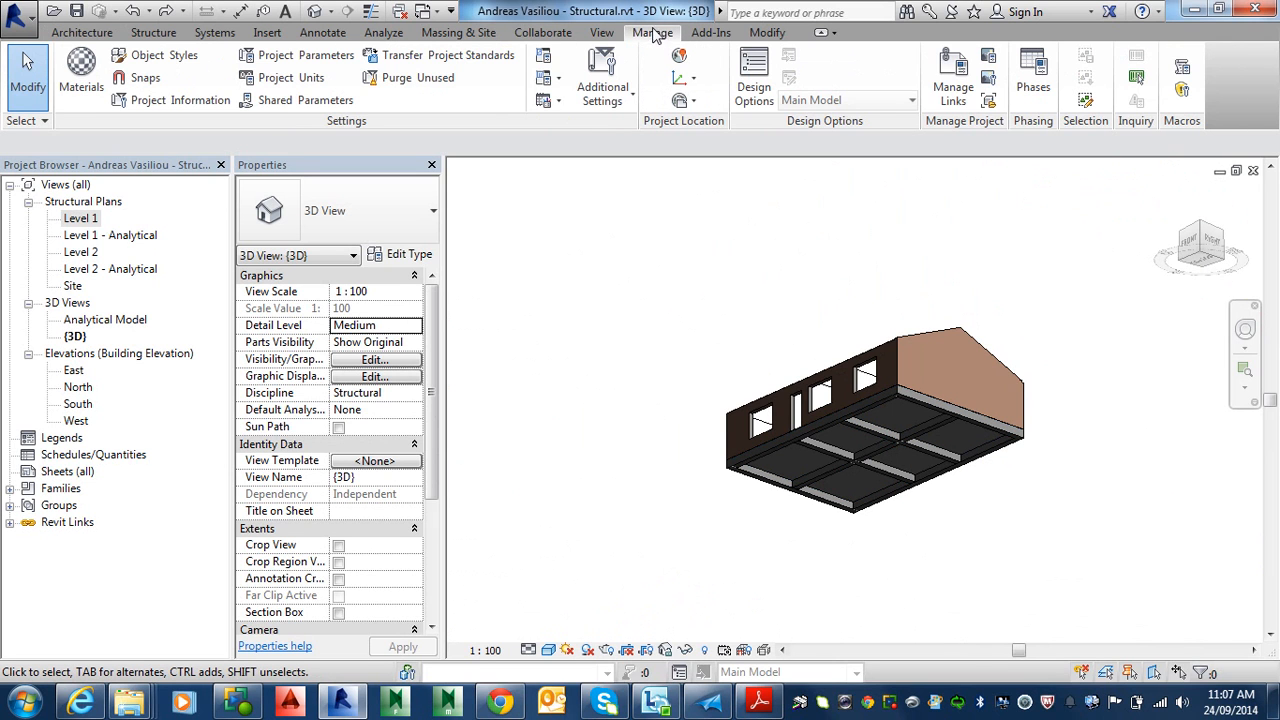
left_click(955, 88)
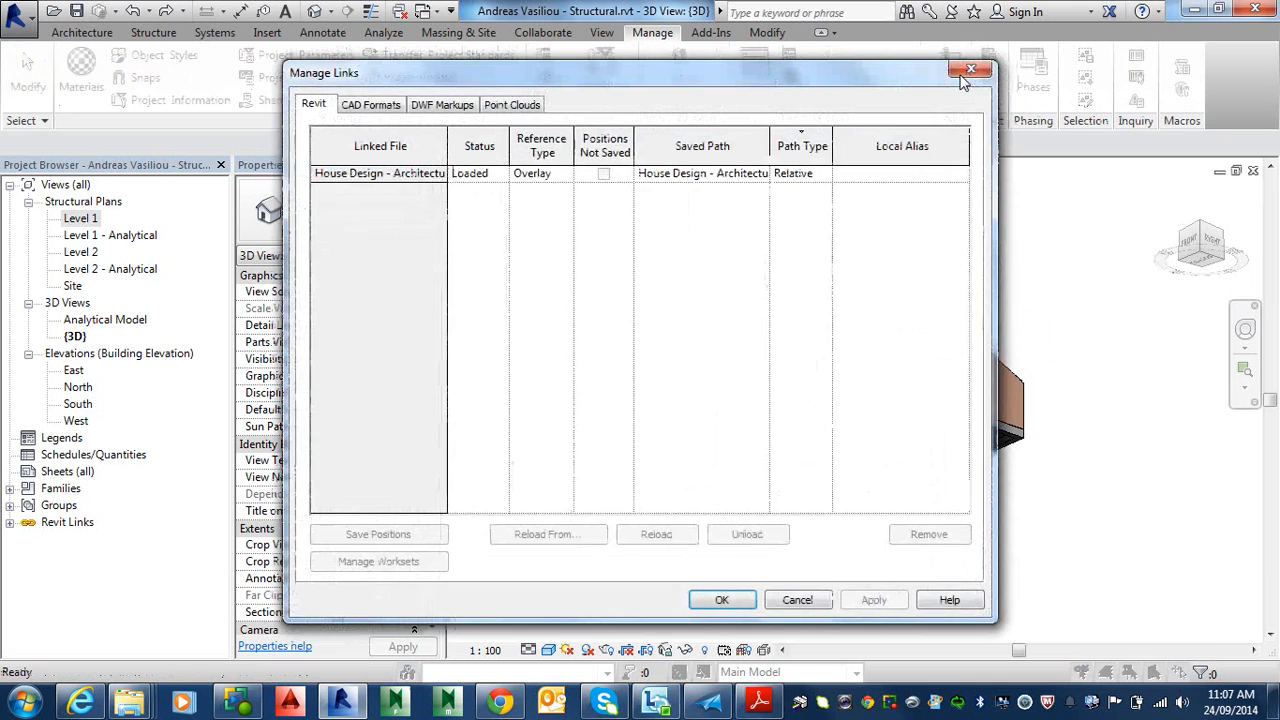
left_click(425, 173)
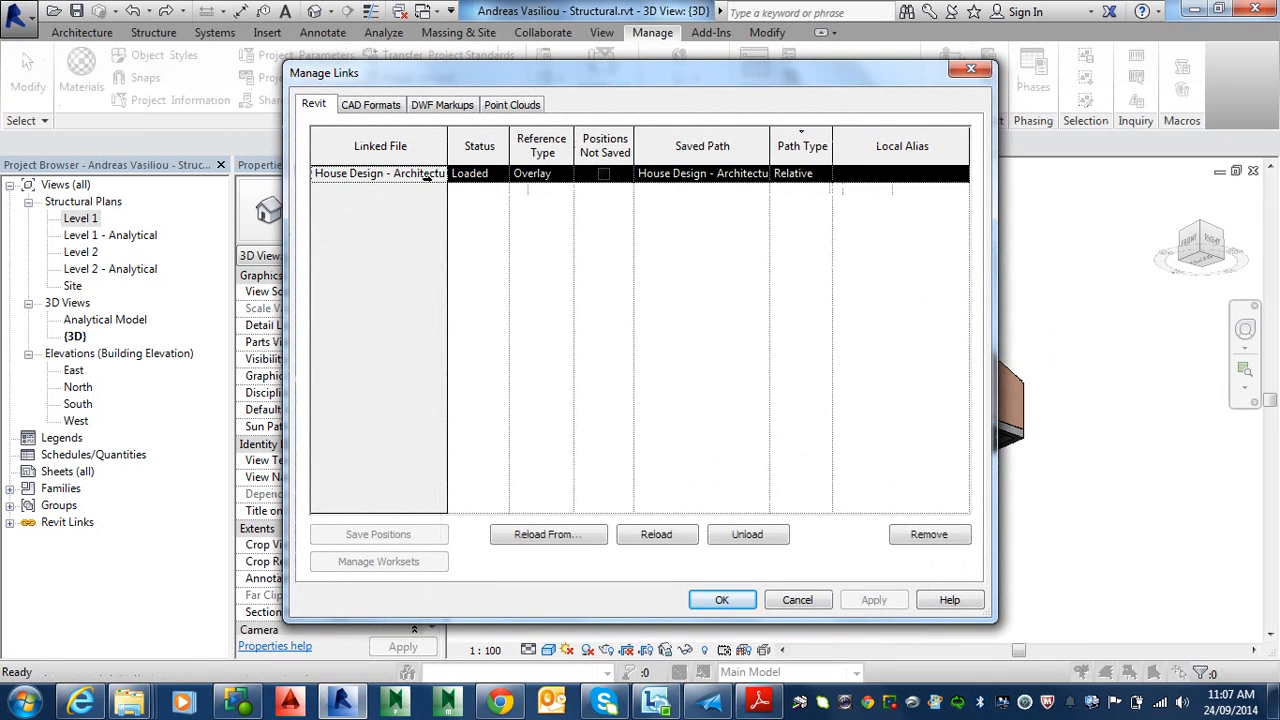
left_click_drag(769, 146, 889, 146)
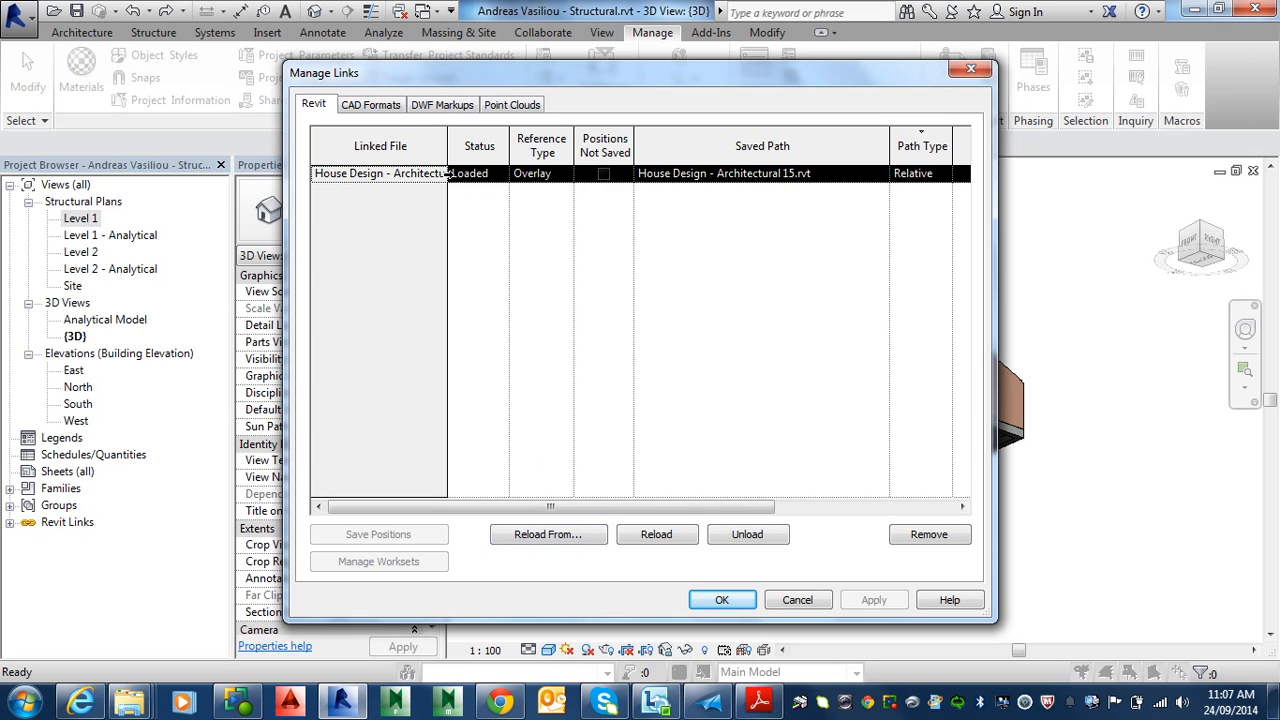
- Reload the selected architectural link from House Design - Architectural-A.rvt in the Revit Projects folder
left_click(530, 536)
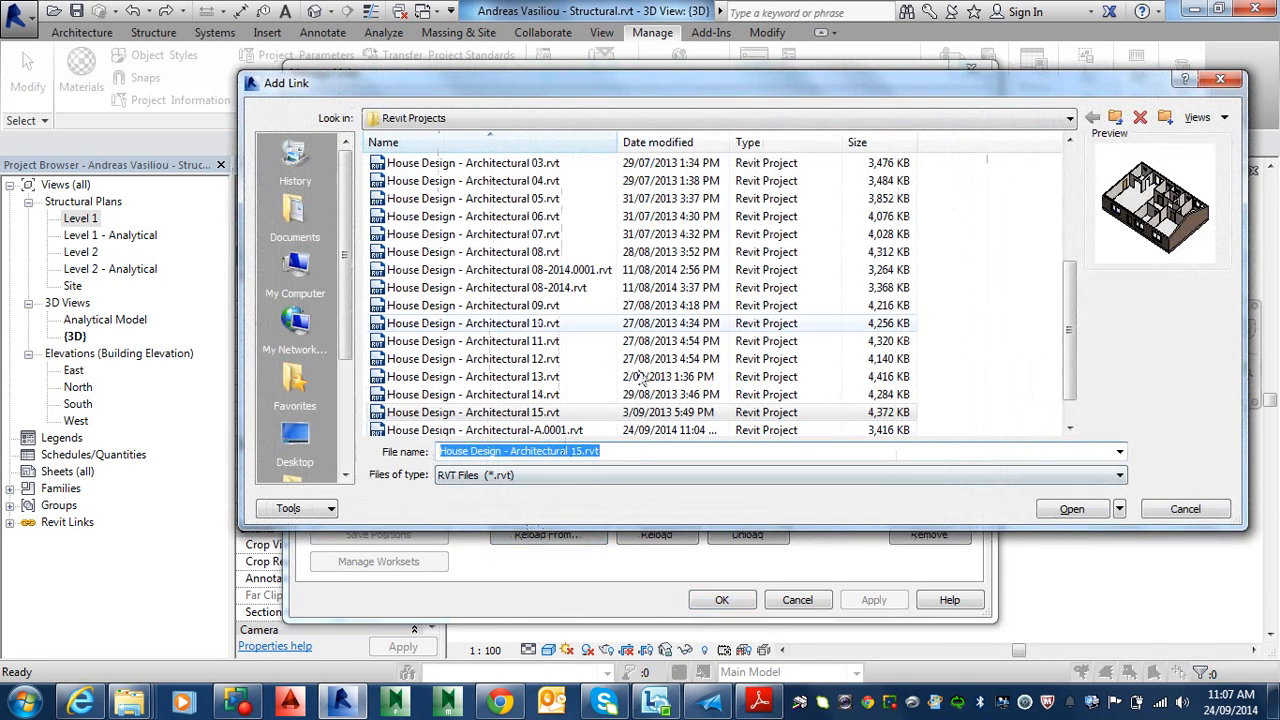
left_click(535, 288)
scroll(535, 312, "up", 2)
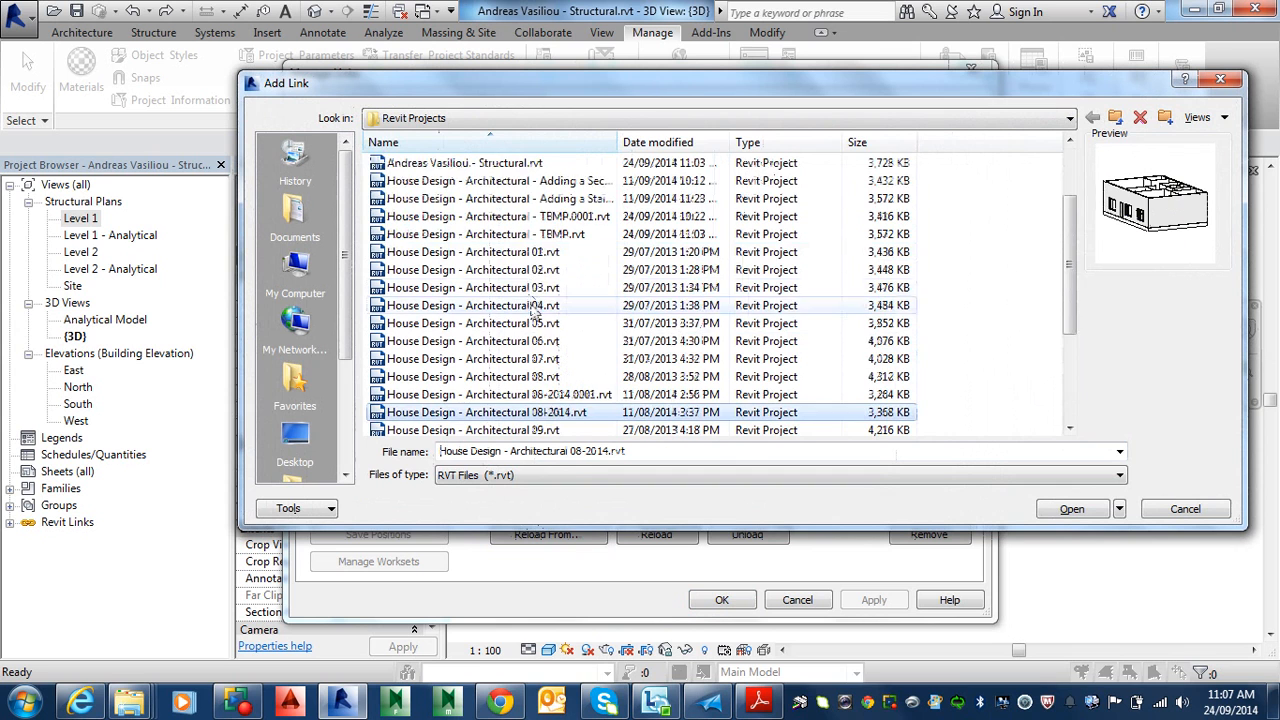
scroll(535, 312, "up", 2)
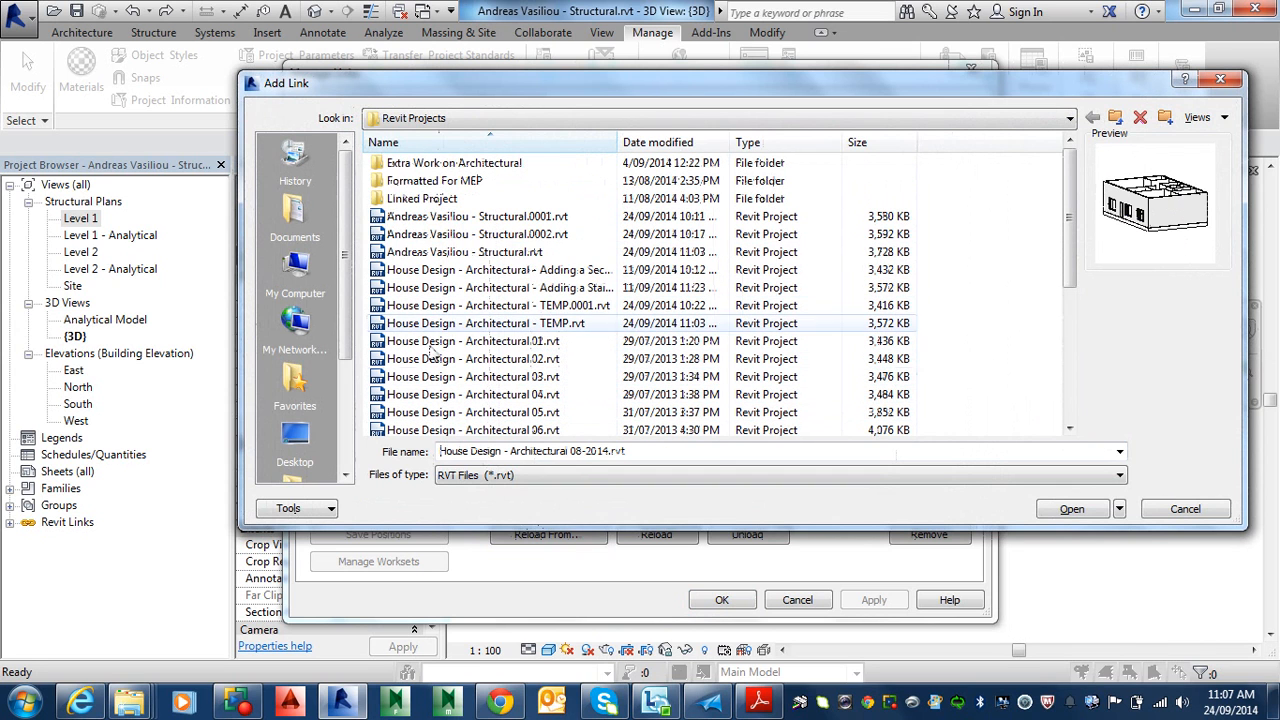
left_click(510, 142)
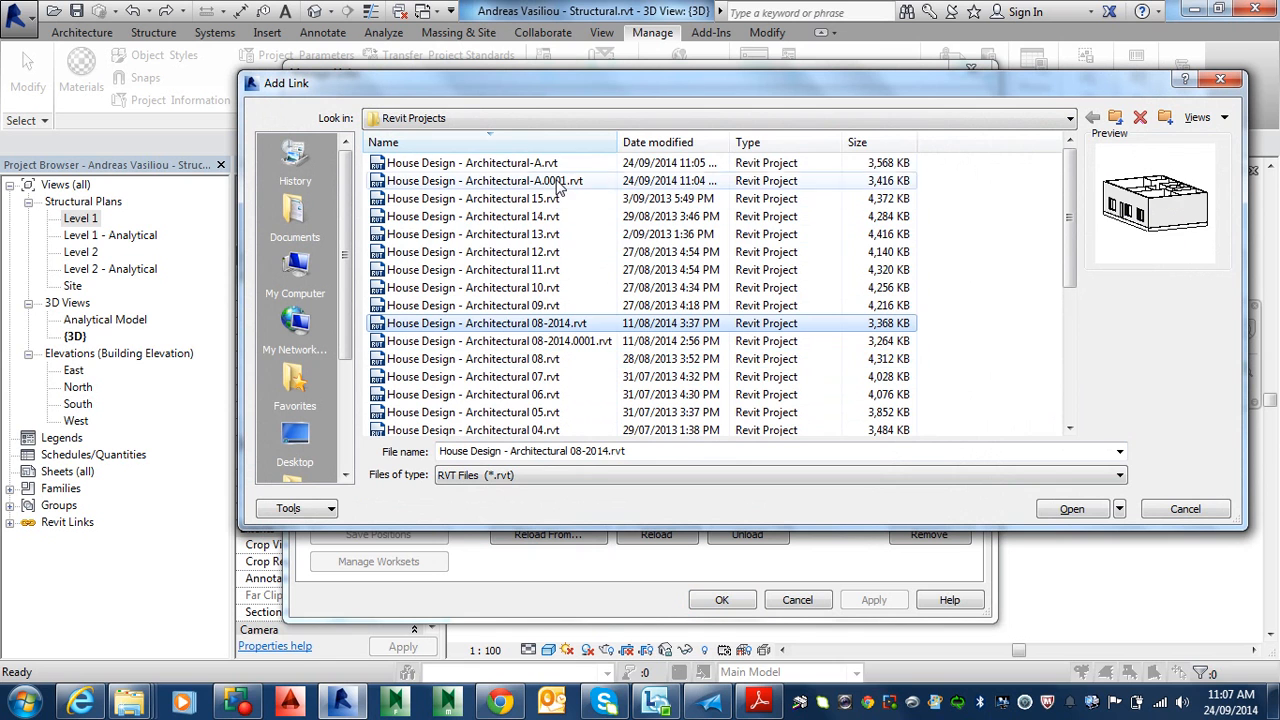
left_click(520, 163)
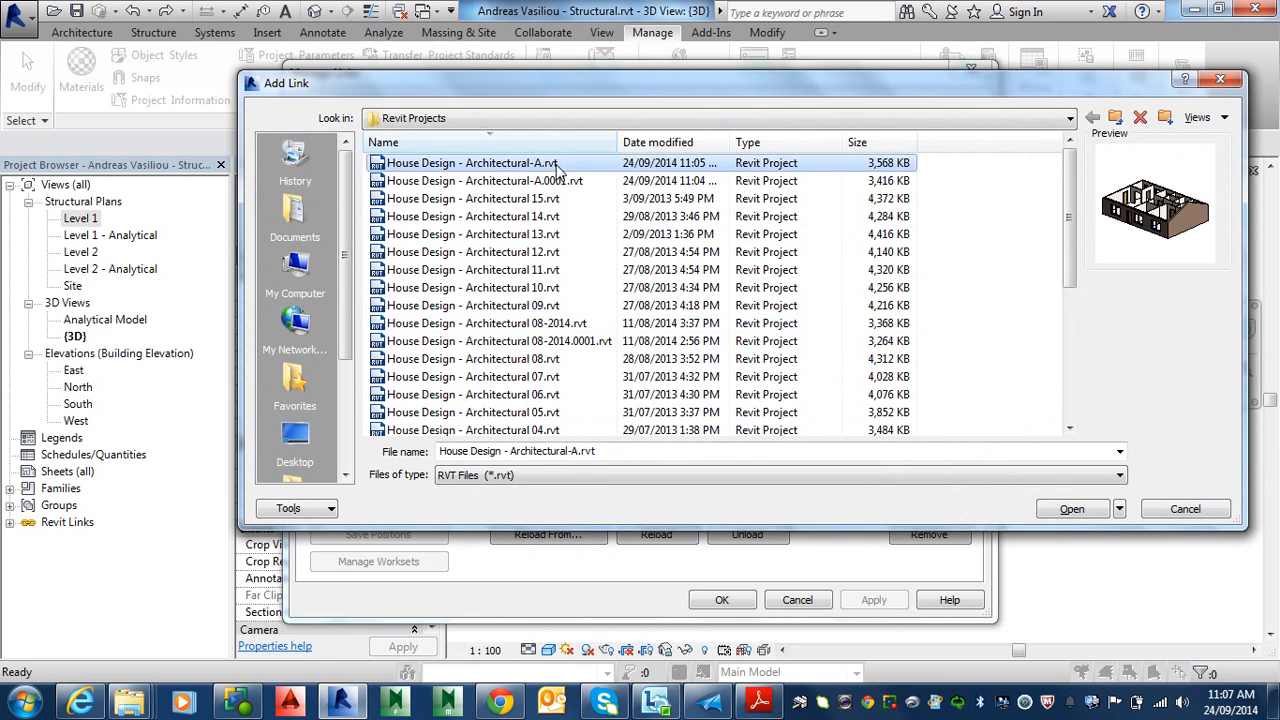
left_click(1069, 511)
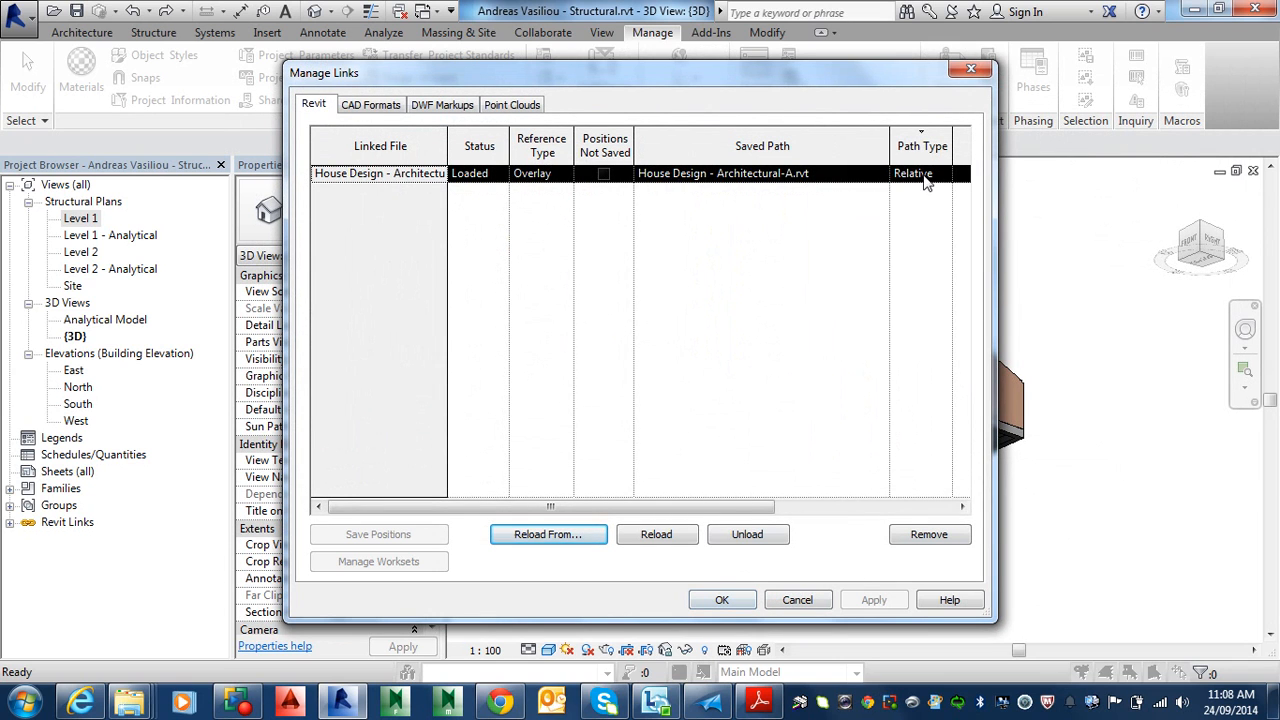
- Review the path type options of the reloaded link, leave it as Relative, and accept the link changes
left_click(935, 176)
left_click(944, 175)
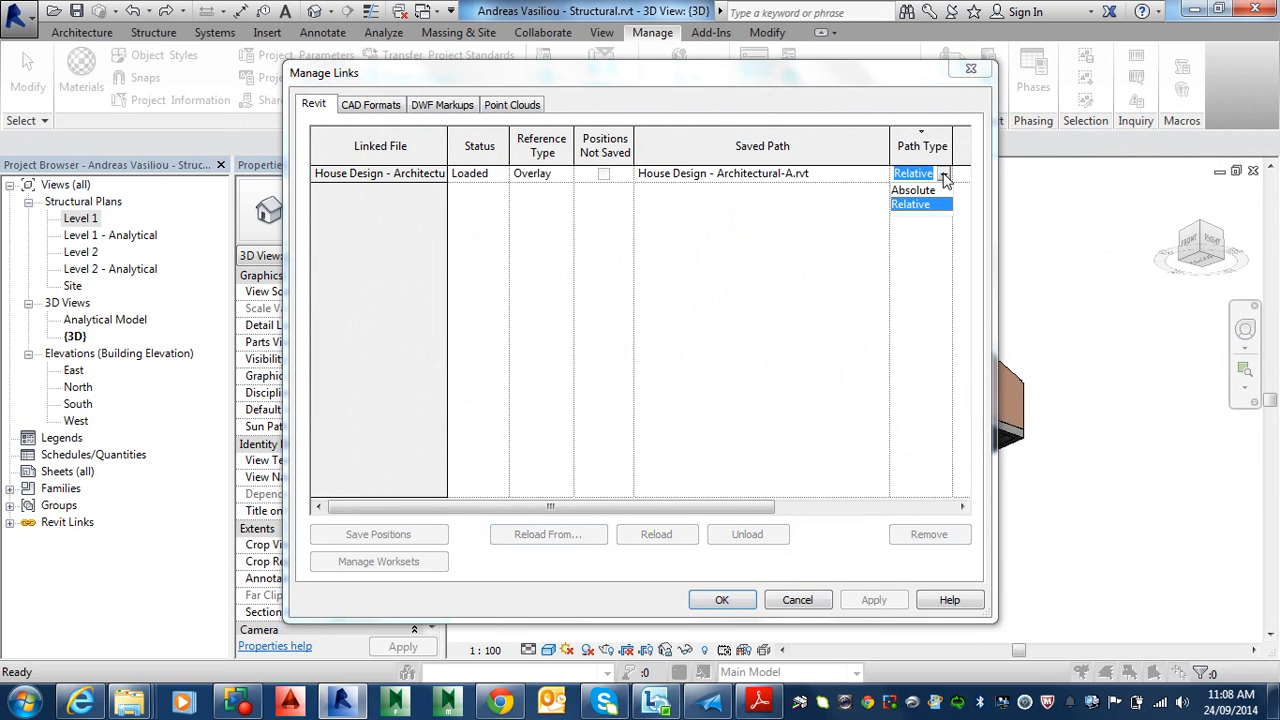
left_click(944, 175)
left_click(944, 175)
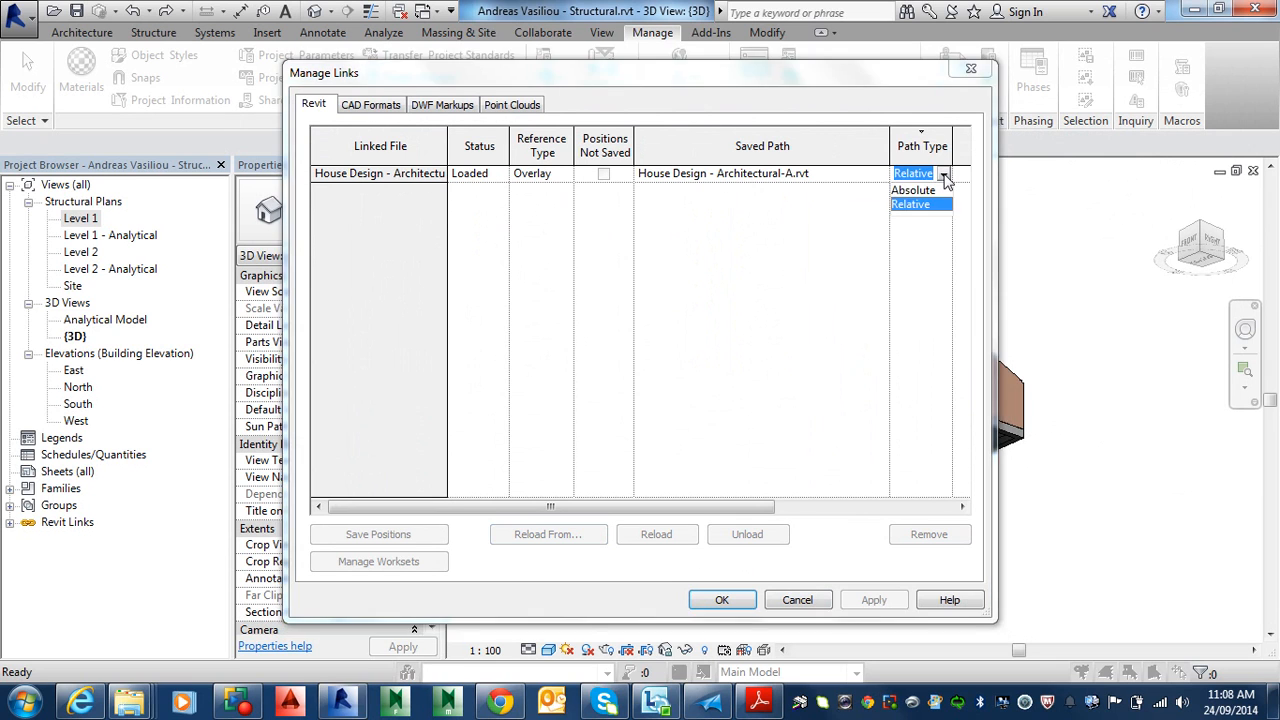
left_click(944, 175)
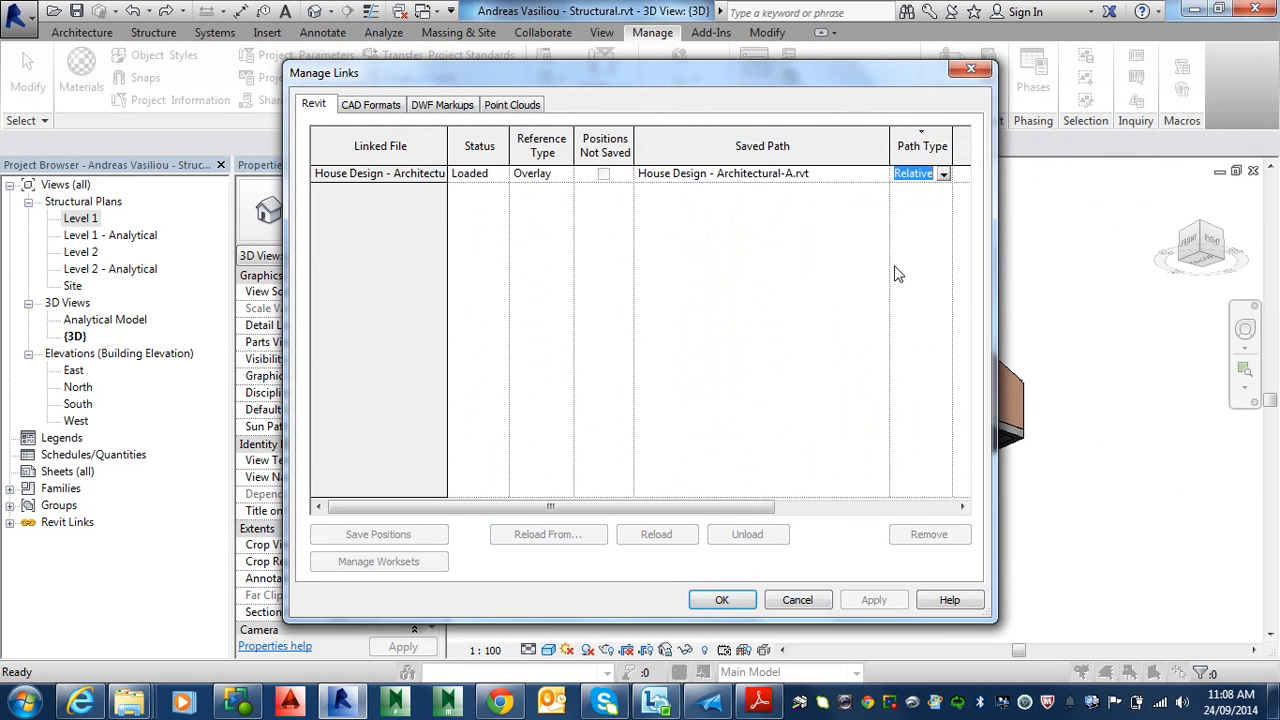
left_click(724, 602)
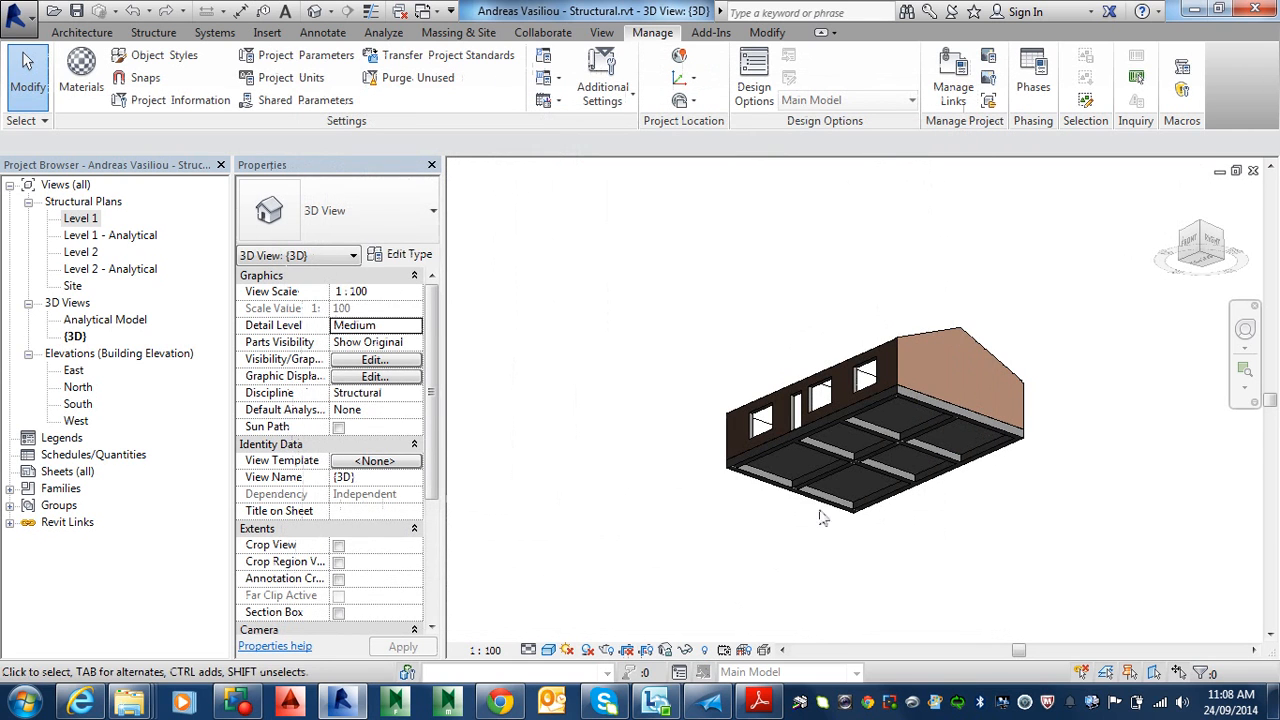
- Select the whole house, filter the selection to Floors, Structural Framing (Girder) and Structural Framing (Other), and delete these elements
middle_click_drag(820, 510, 772, 498)
scroll(770, 485, "up", 4)
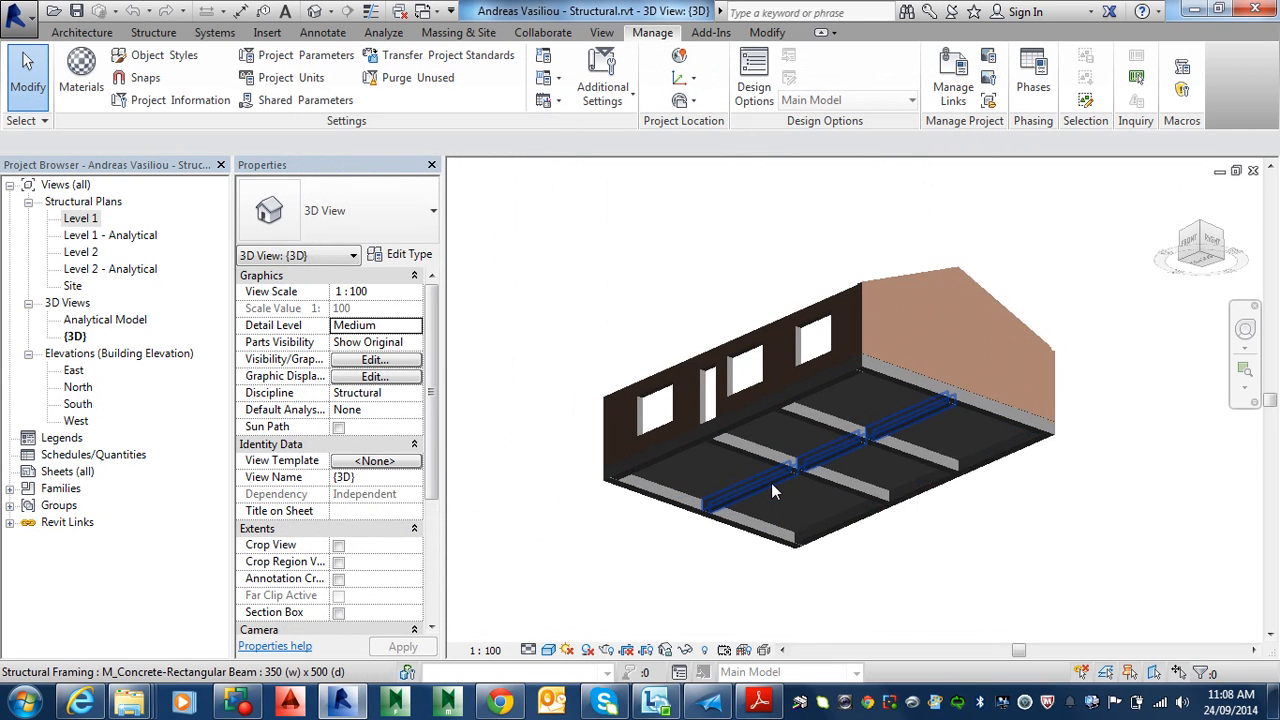
scroll(772, 484, "down", 5)
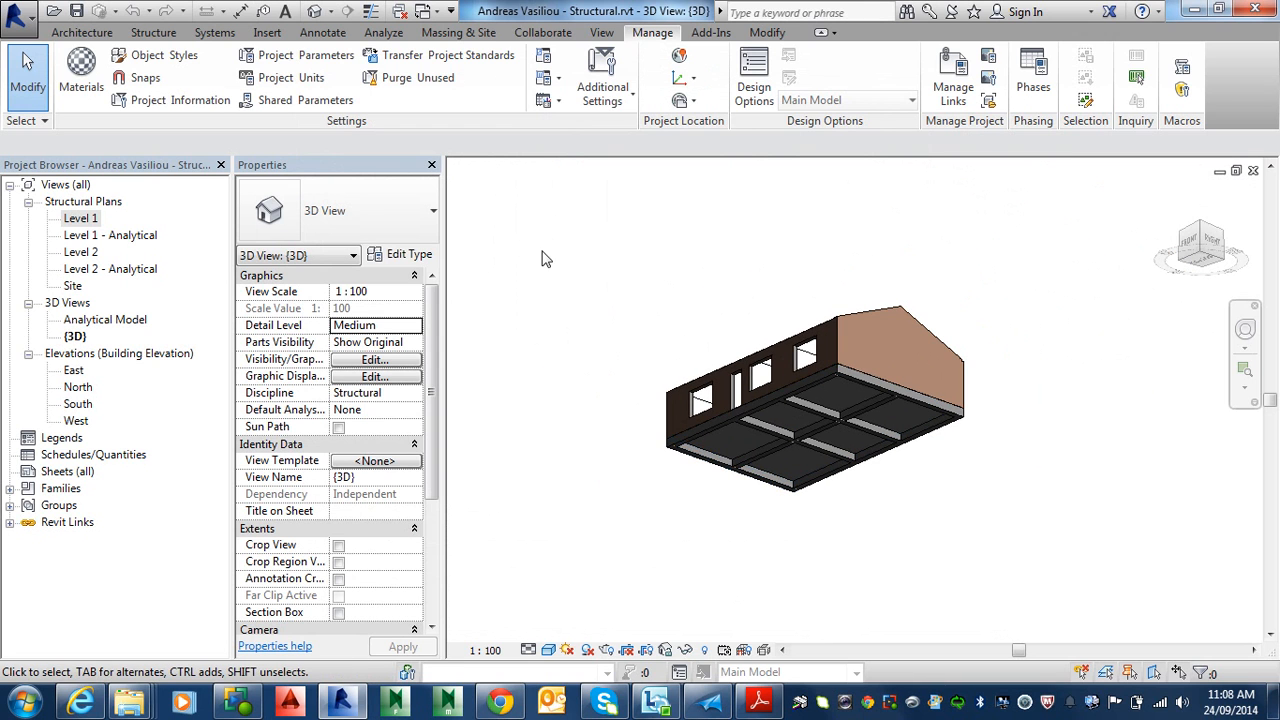
left_click_drag(559, 225, 1068, 590)
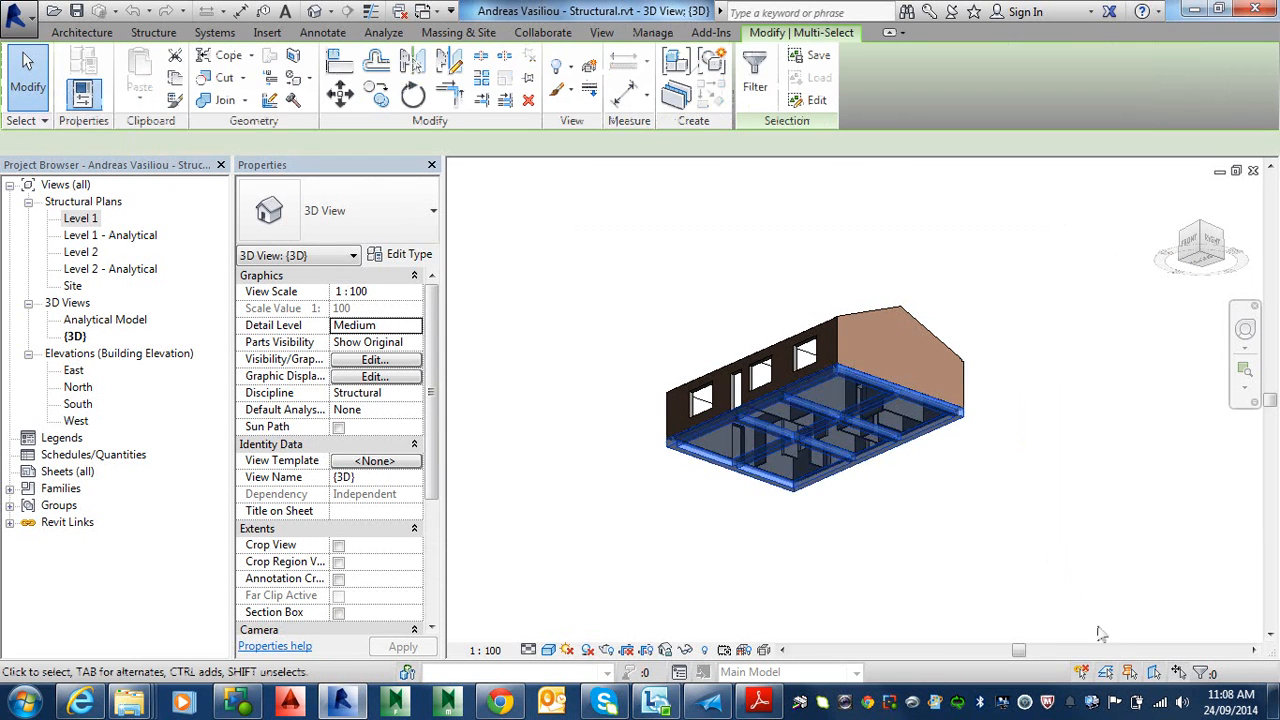
left_click(1204, 672)
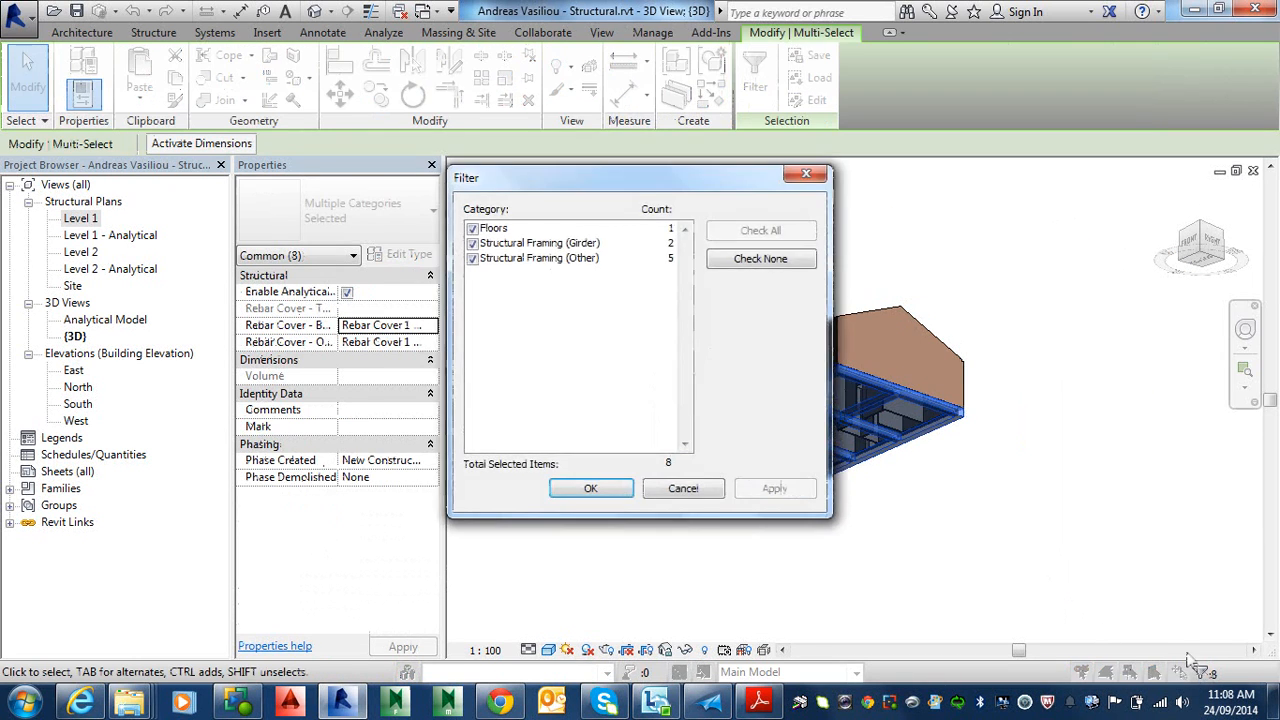
left_click(758, 258)
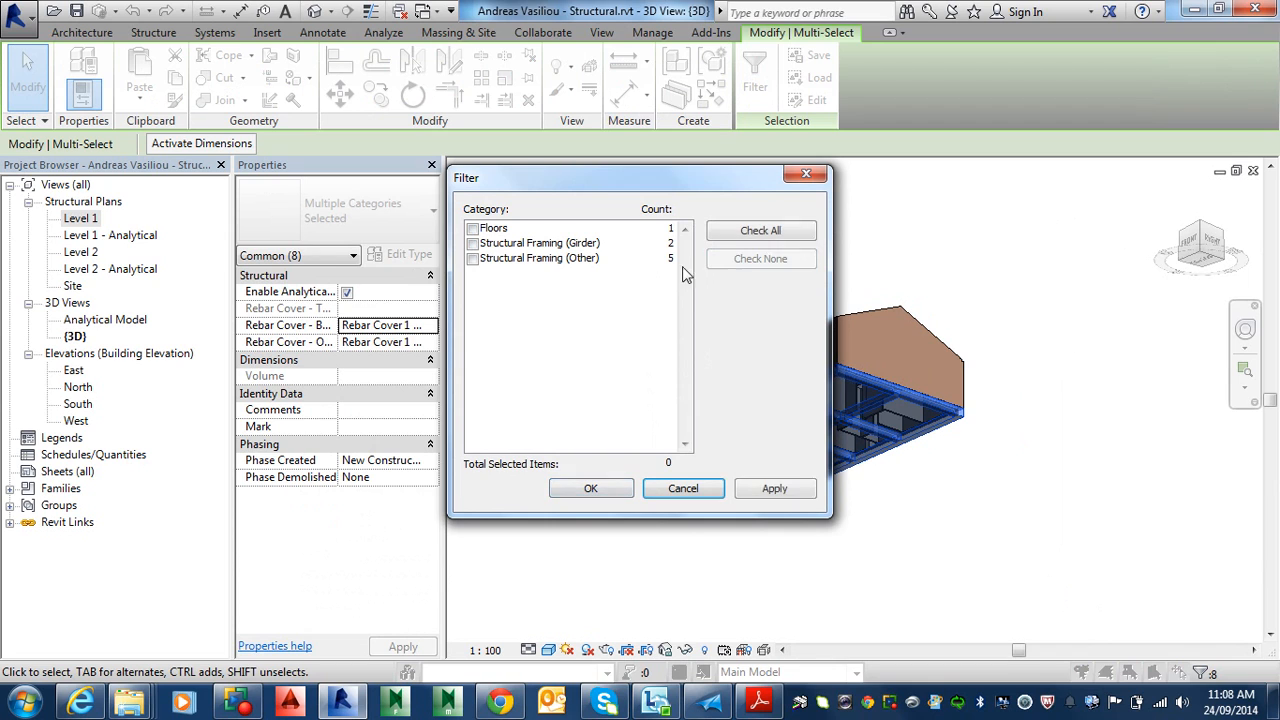
left_click(473, 230)
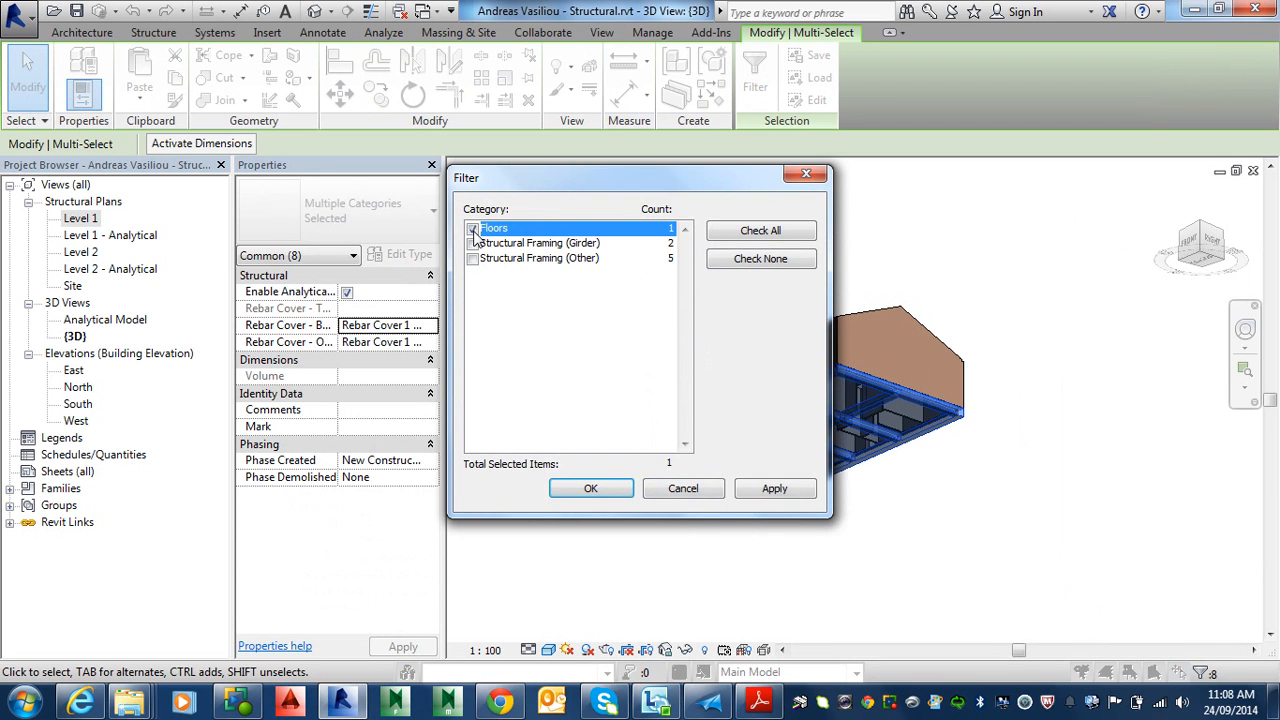
left_click(473, 244)
left_click(473, 259)
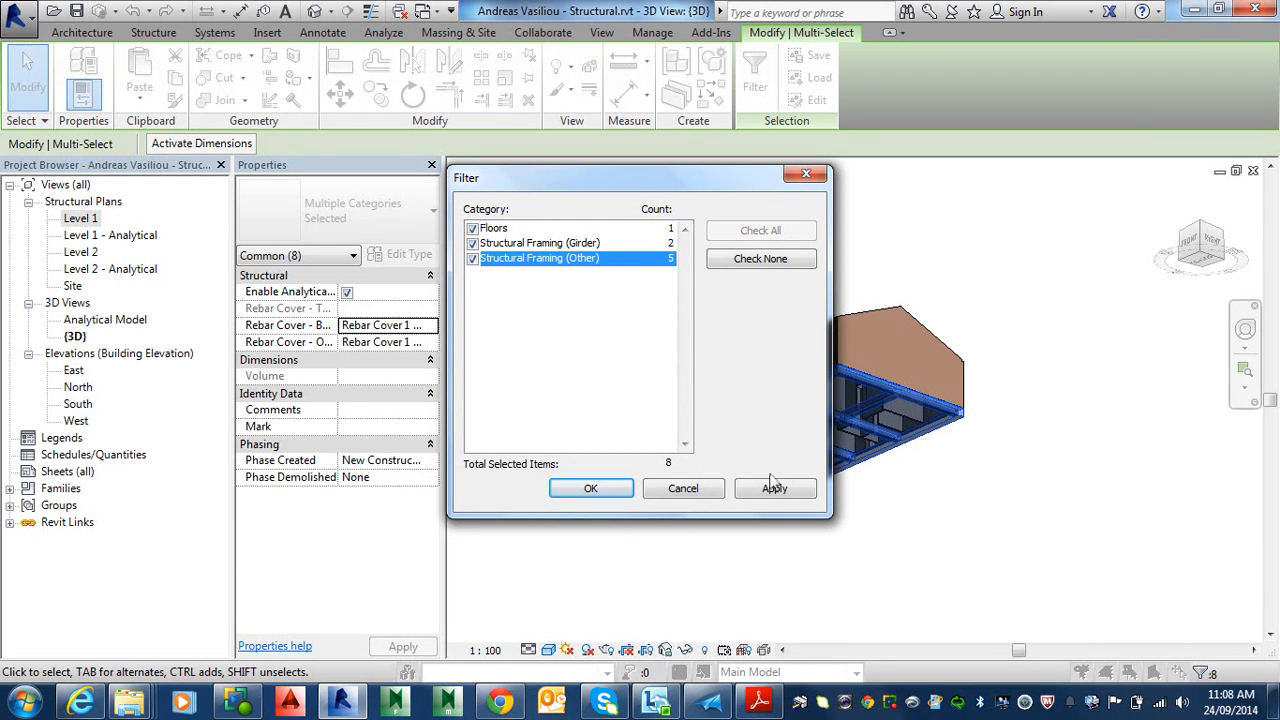
left_click(592, 488)
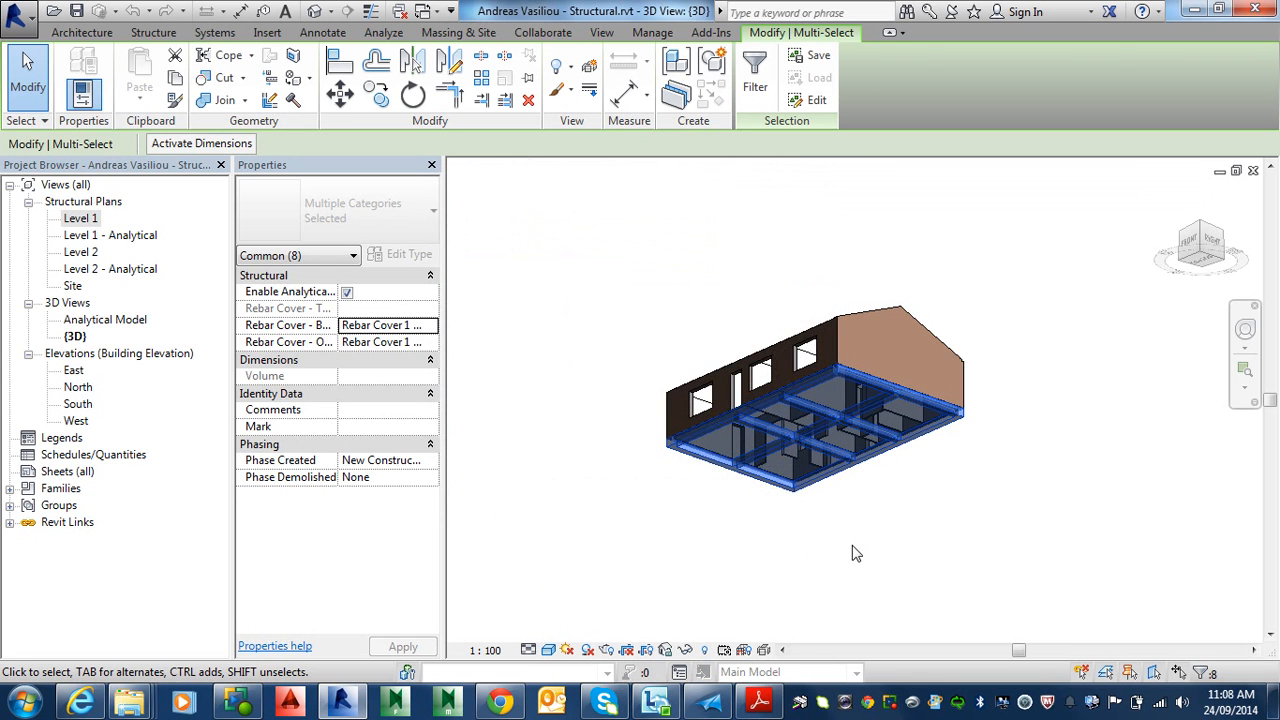
key("Escape")
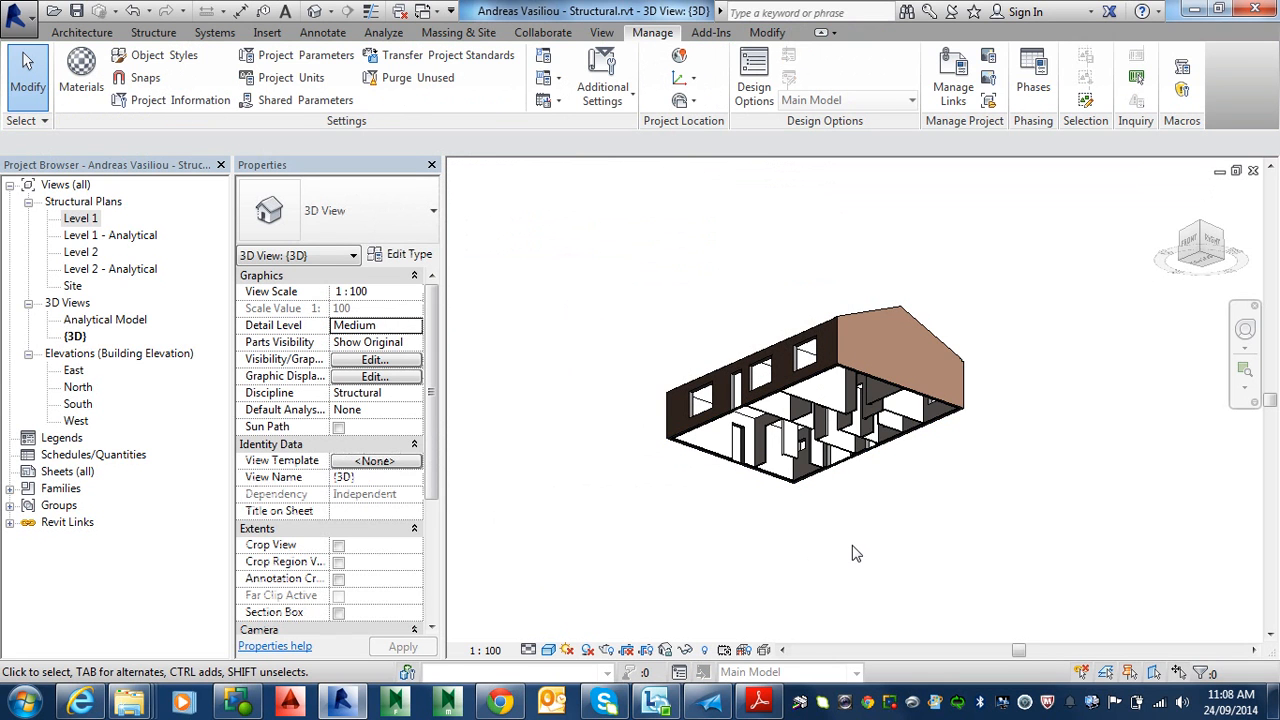
- Undo the deletion of the slab and beams, and check with a whole-house selection and the selection options which elements are selectable
middle_click_drag(815, 432, 829, 381, "shift")
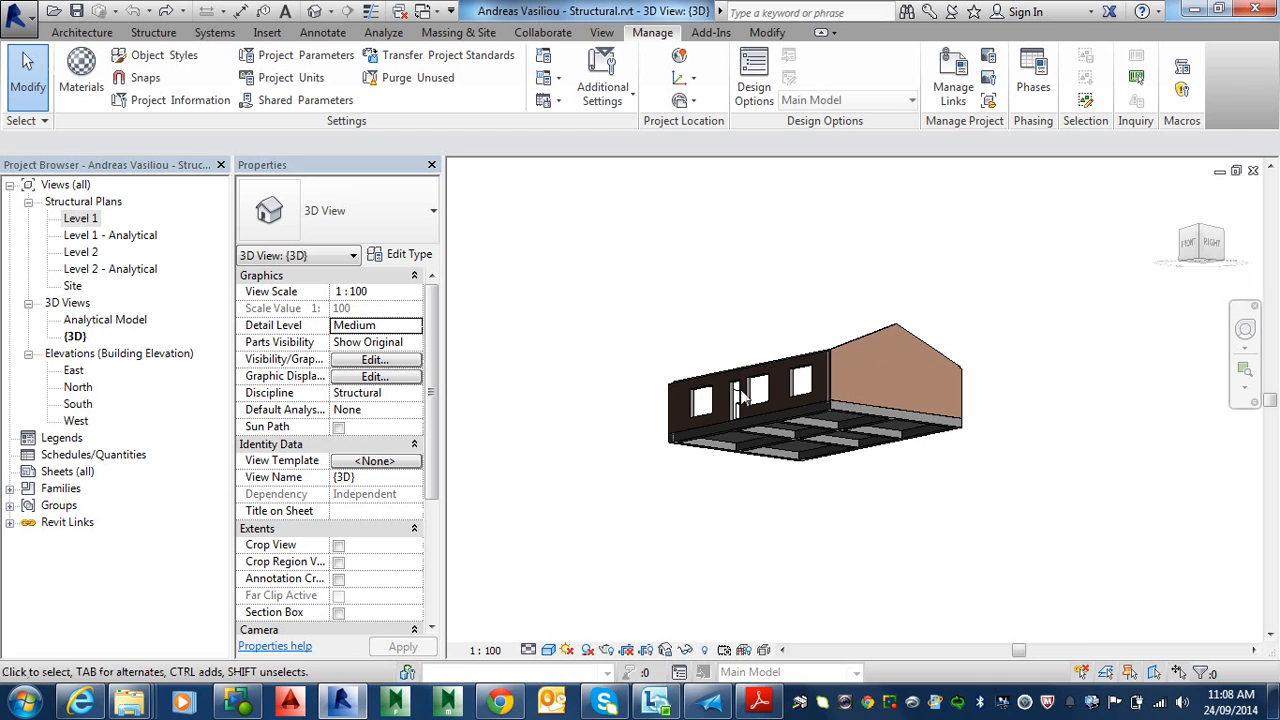
left_click_drag(610, 222, 1146, 594)
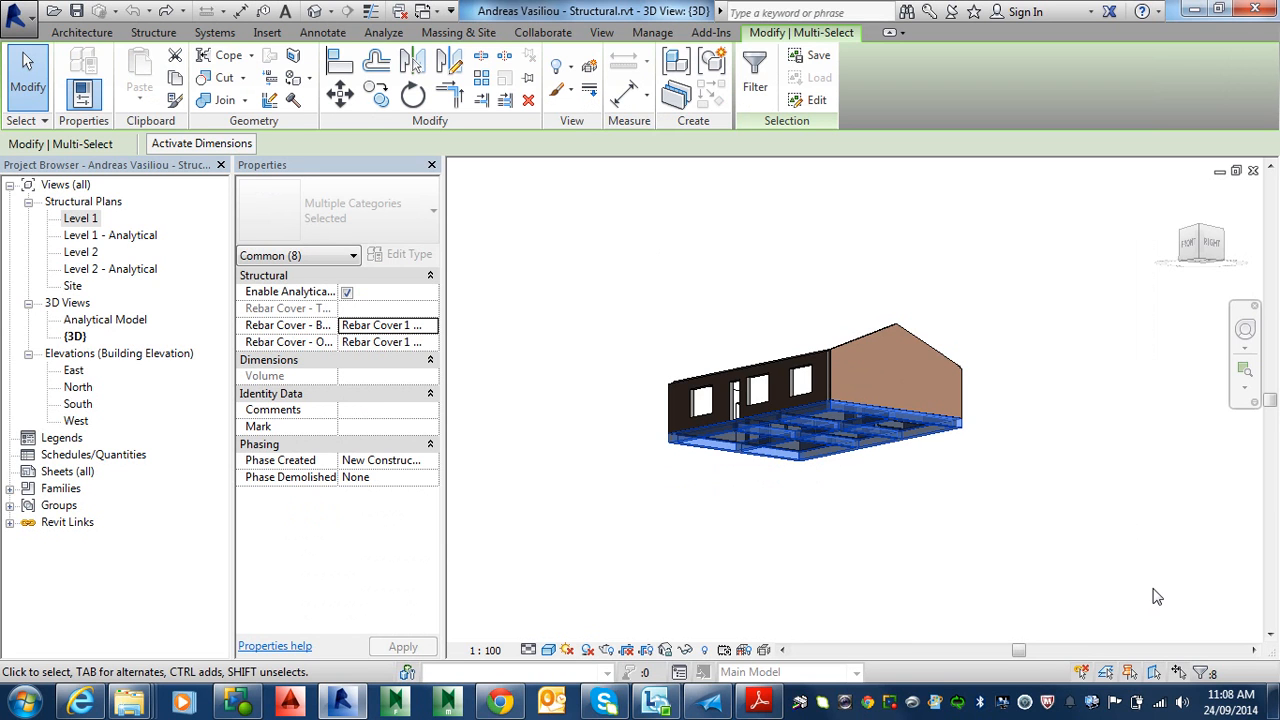
left_click(896, 490)
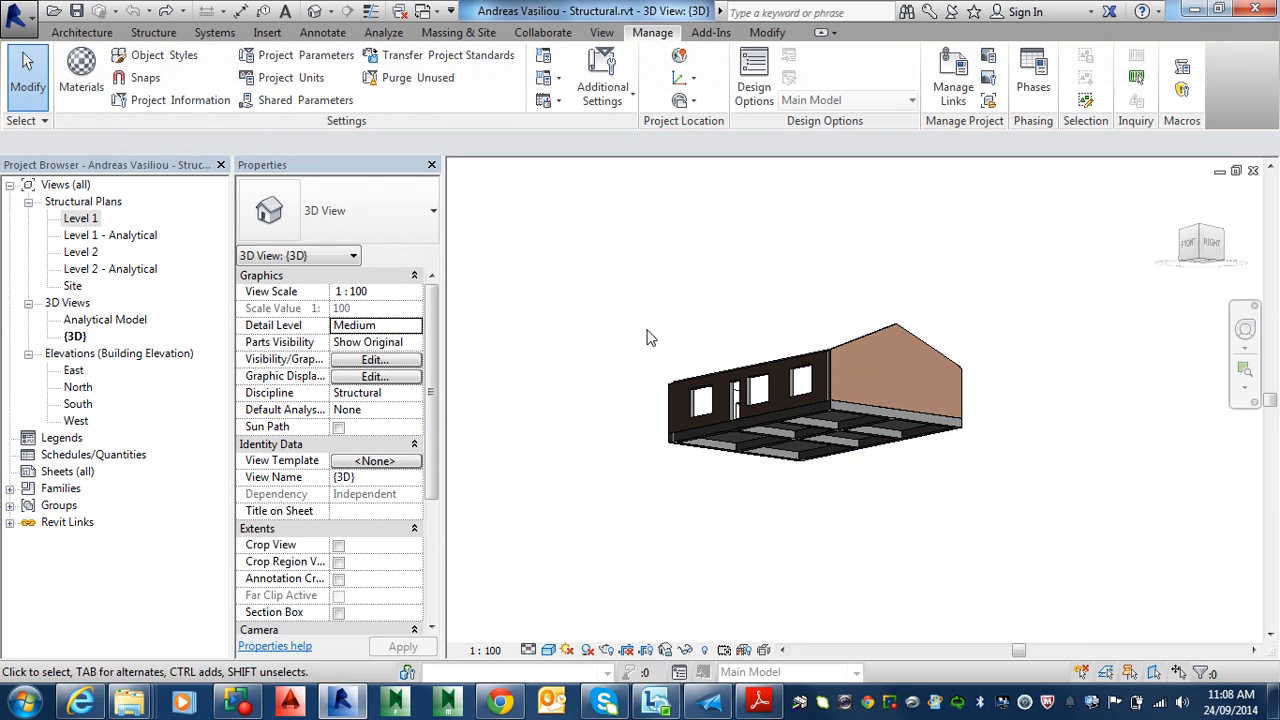
left_click(44, 121)
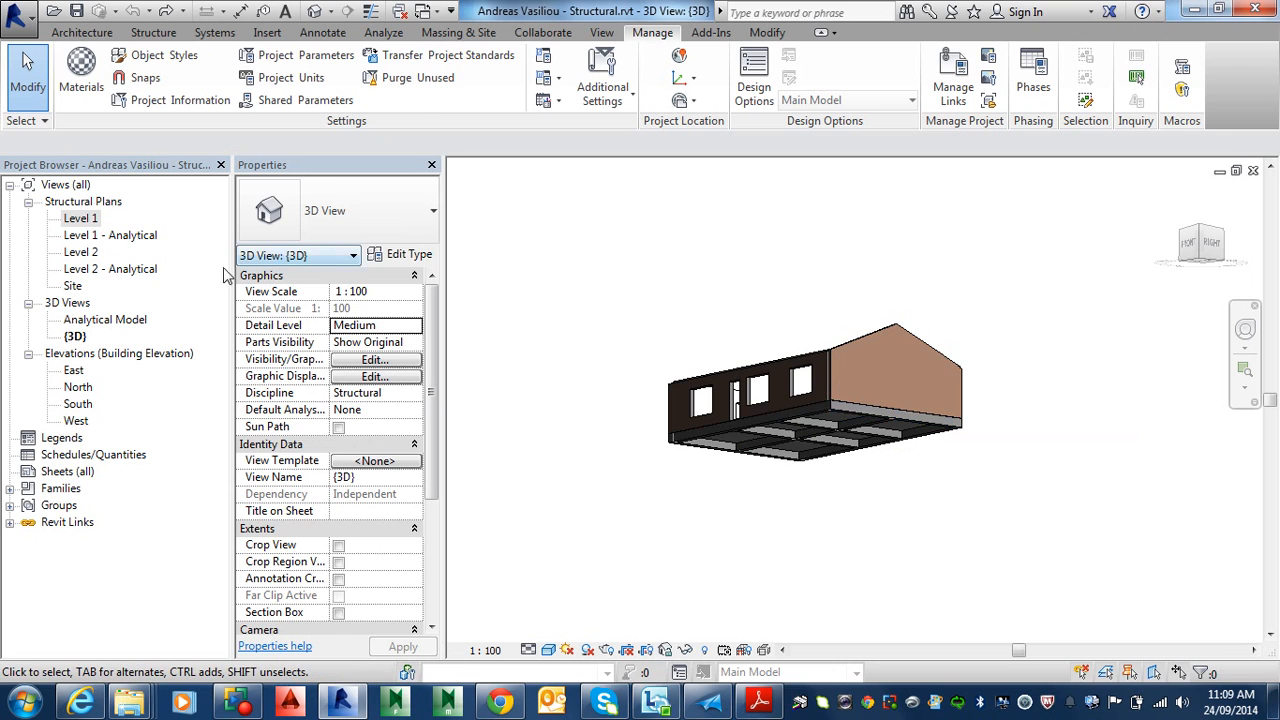
- Open the Level 1 structural plan and apply the Wide Lines linework style to the outer edge along the left wall
double_click(72, 221)
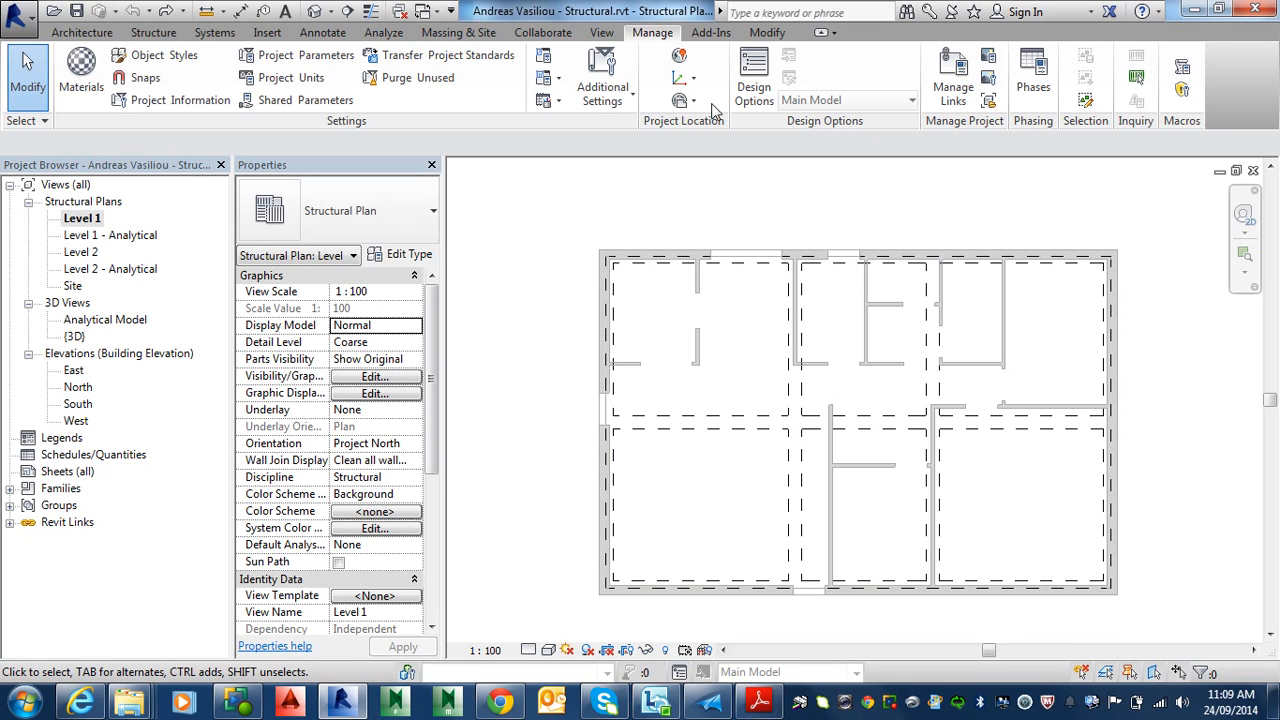
left_click(765, 34)
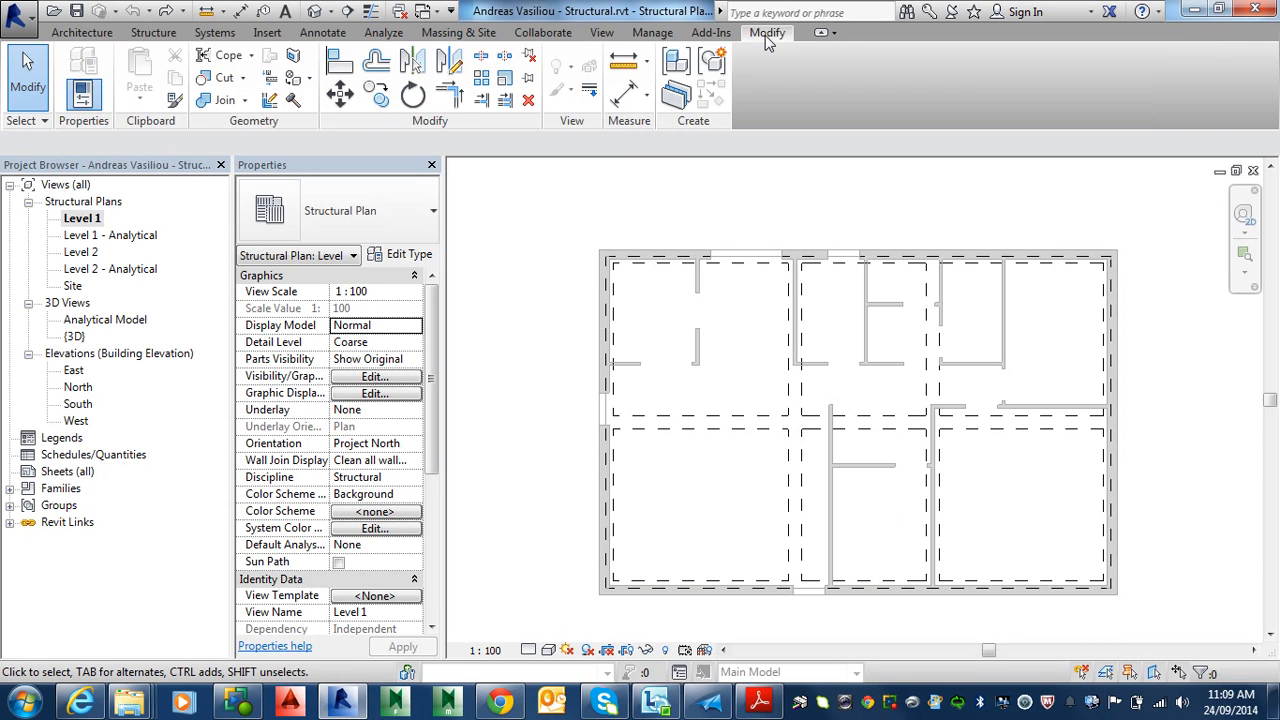
left_click(591, 101)
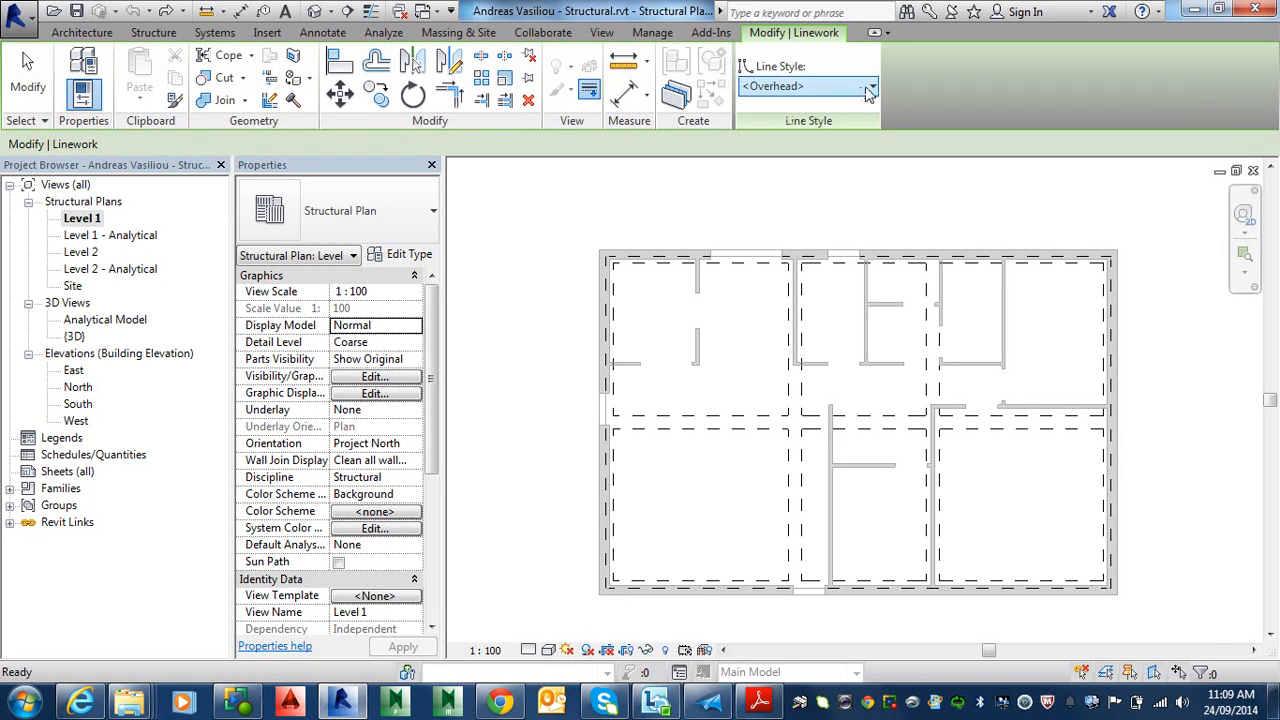
left_click(869, 90)
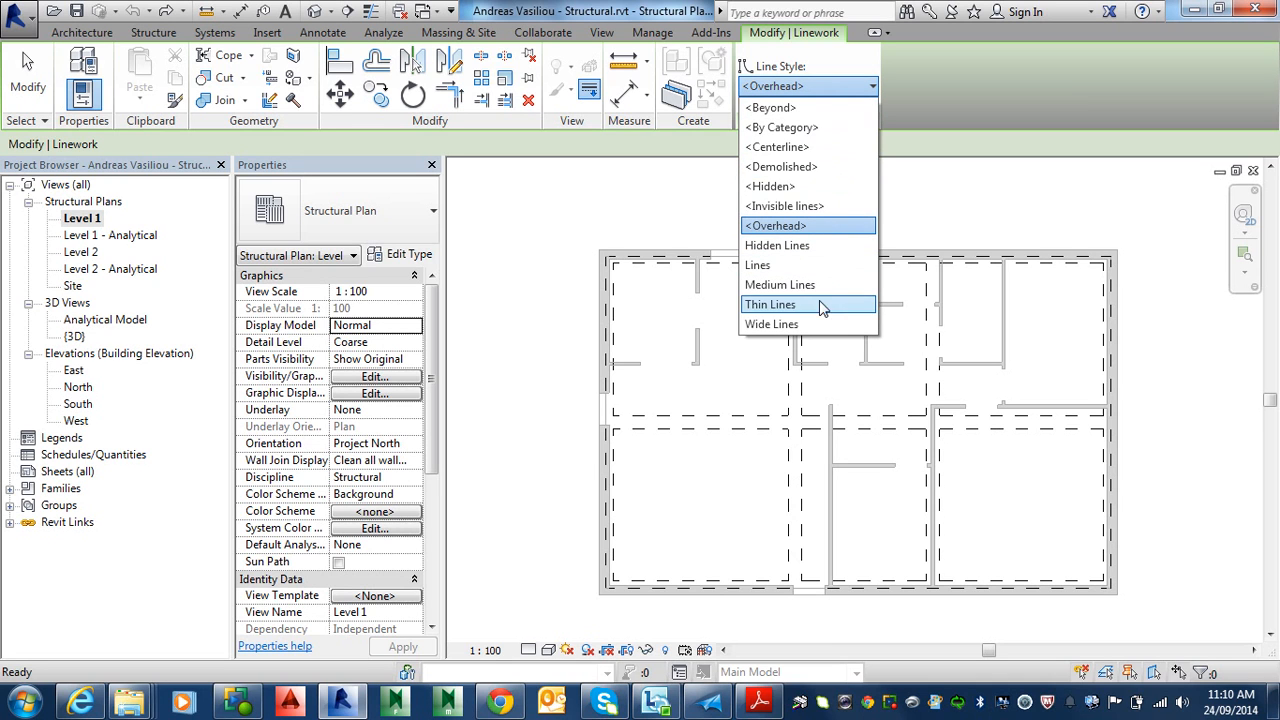
left_click(807, 326)
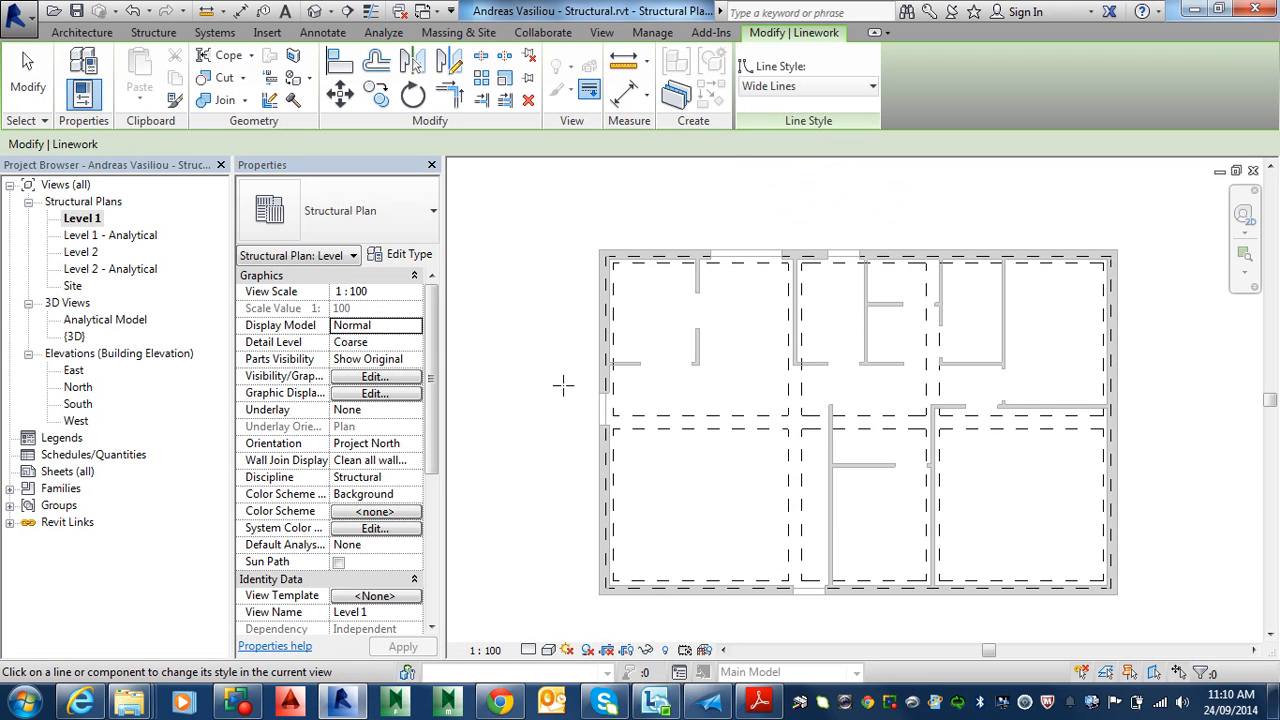
left_click(594, 462)
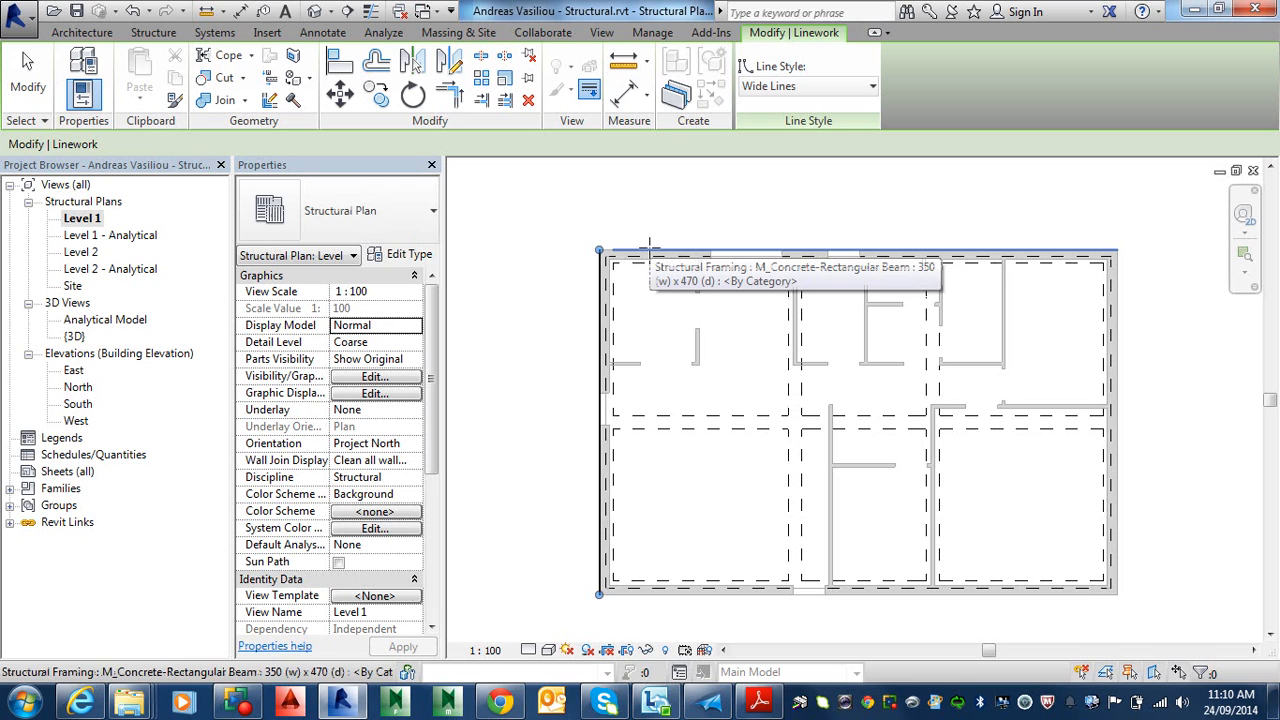
- Apply Wide Lines linework to the building's outer edge along the top and right walls, including the short segment at their corner
scroll(640, 246, "up", 4)
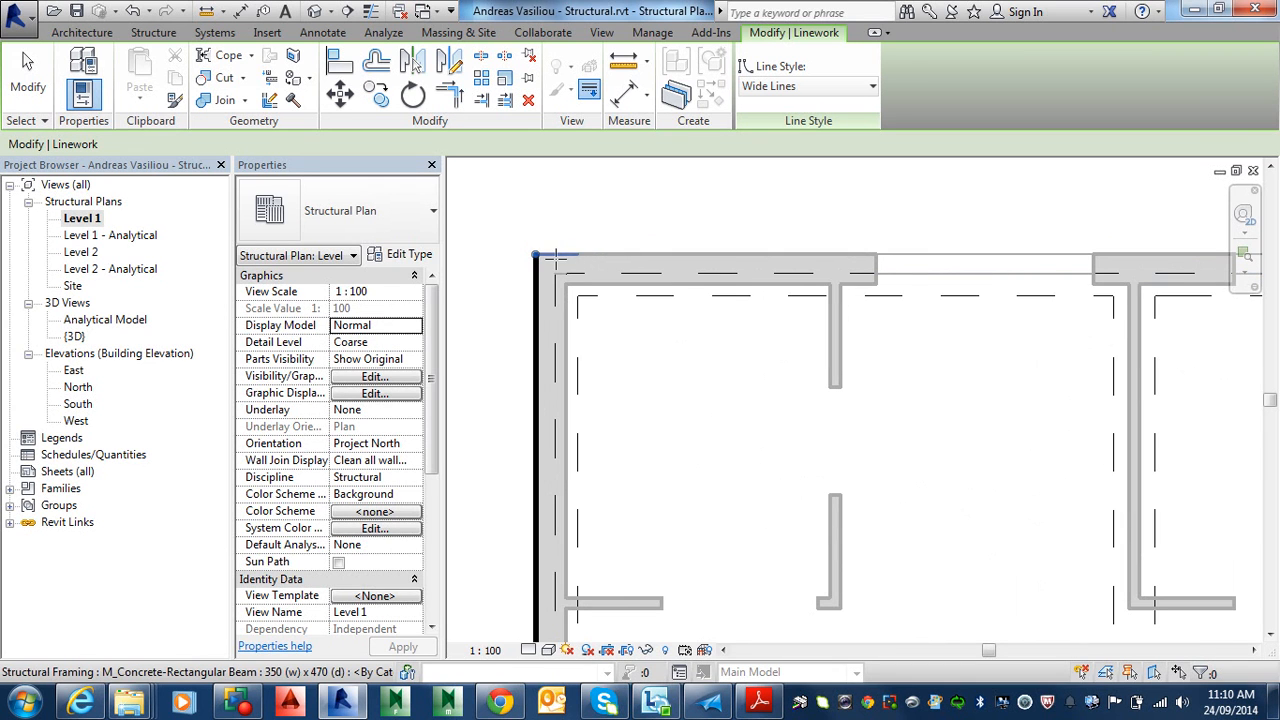
left_click(662, 257)
scroll(728, 290, "down", 3)
middle_click_drag(846, 345, 525, 340)
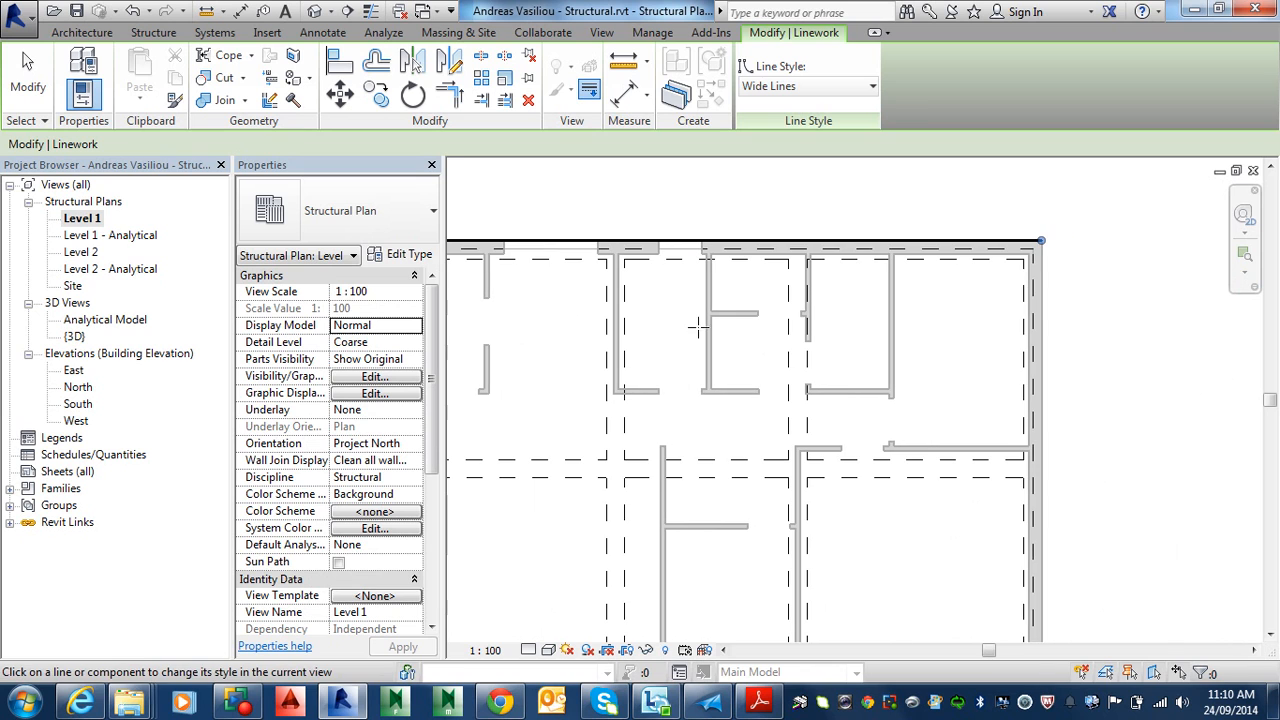
left_click(1036, 310)
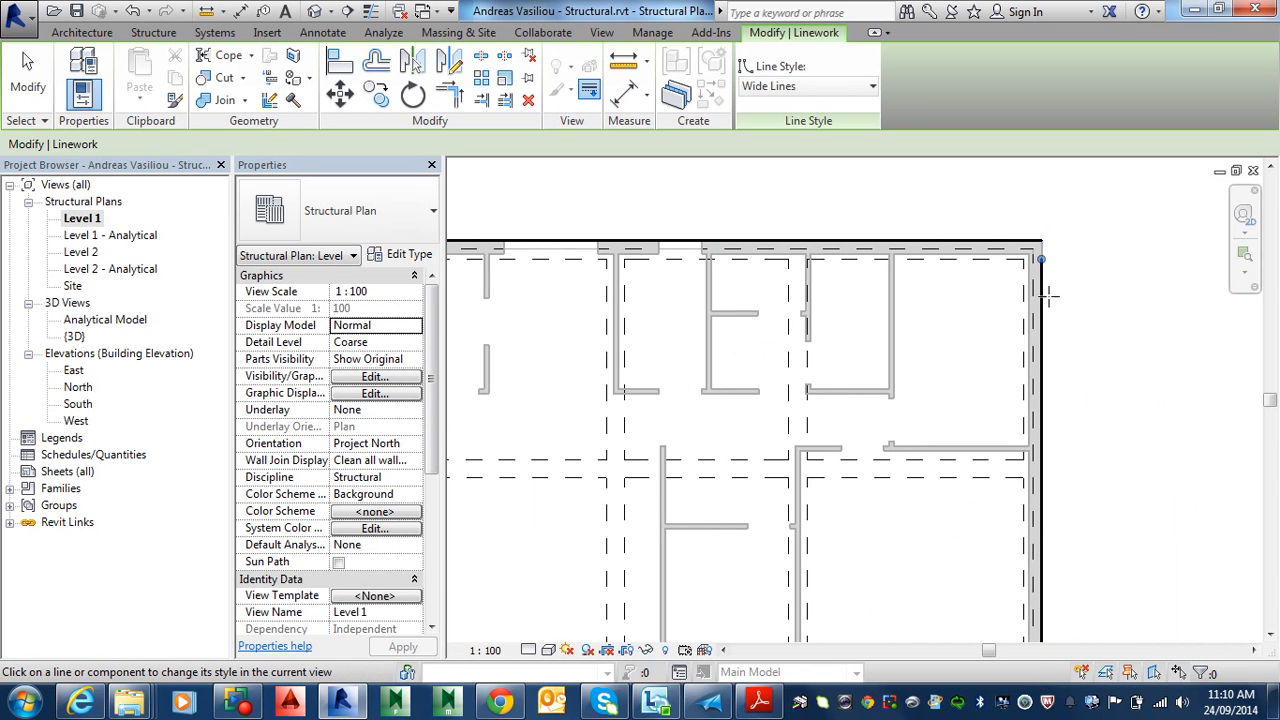
scroll(1040, 248, "up", 2)
scroll(1040, 248, "up", 1)
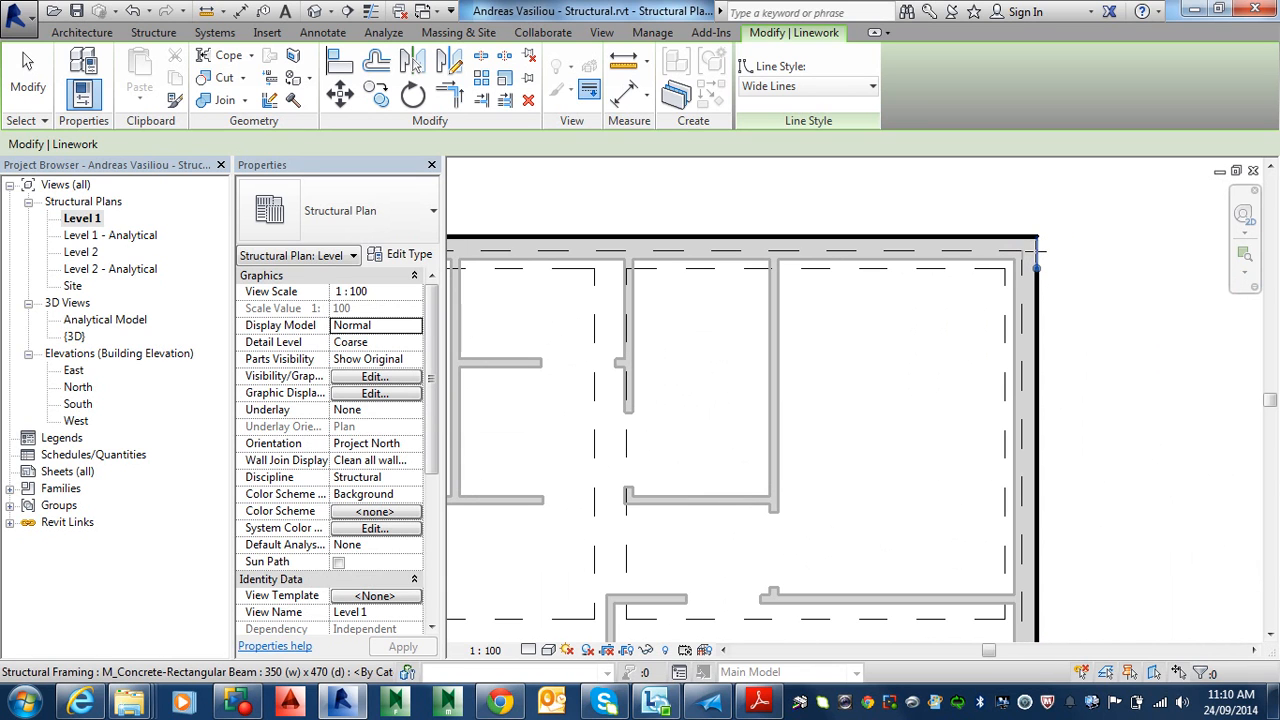
scroll(1036, 255, "down", 3)
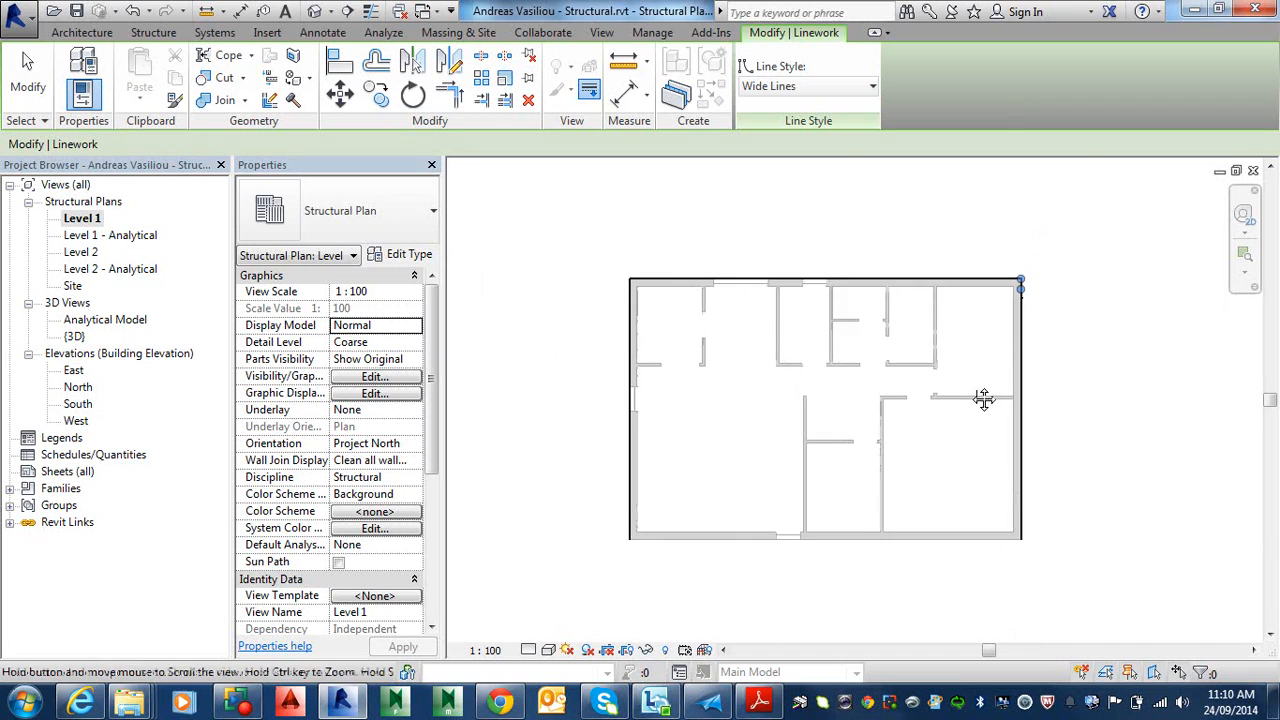
- Apply Wide Lines linework to the outer edge along the bottom wall, including the short segment at the lower-left building corner
scroll(990, 395, "down", 1)
scroll(1045, 455, "up", 4)
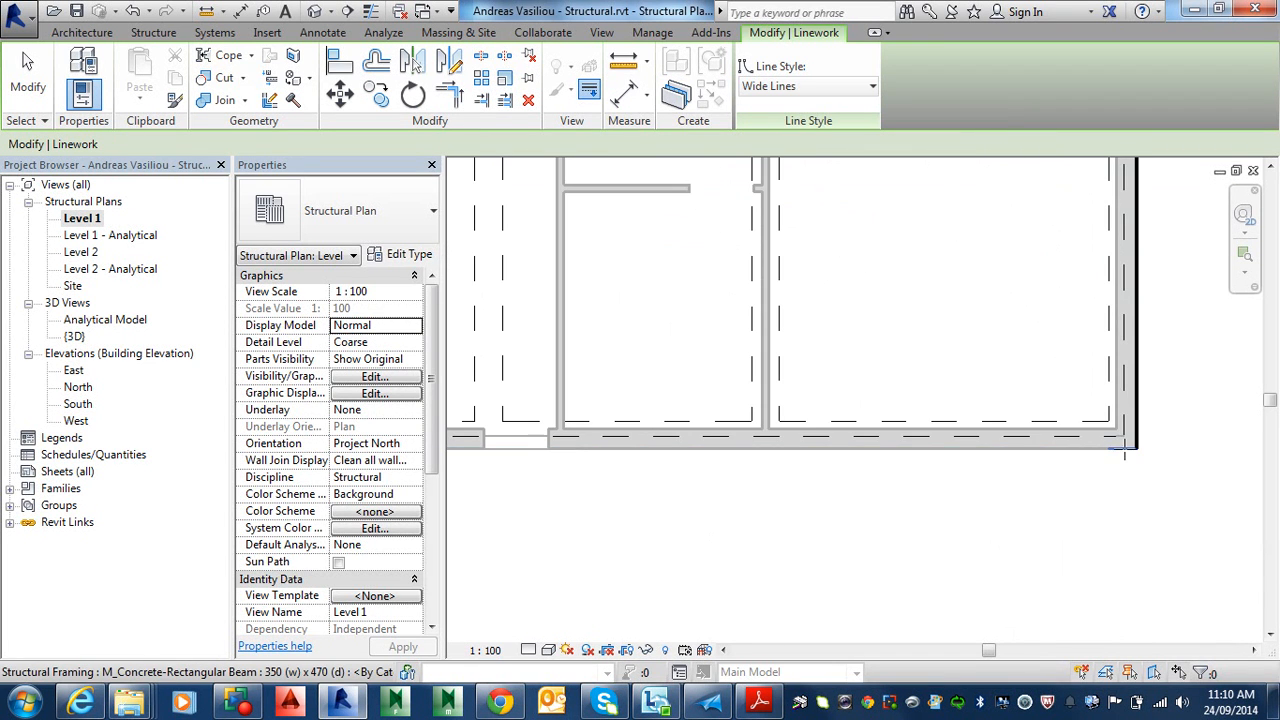
left_click(1042, 449)
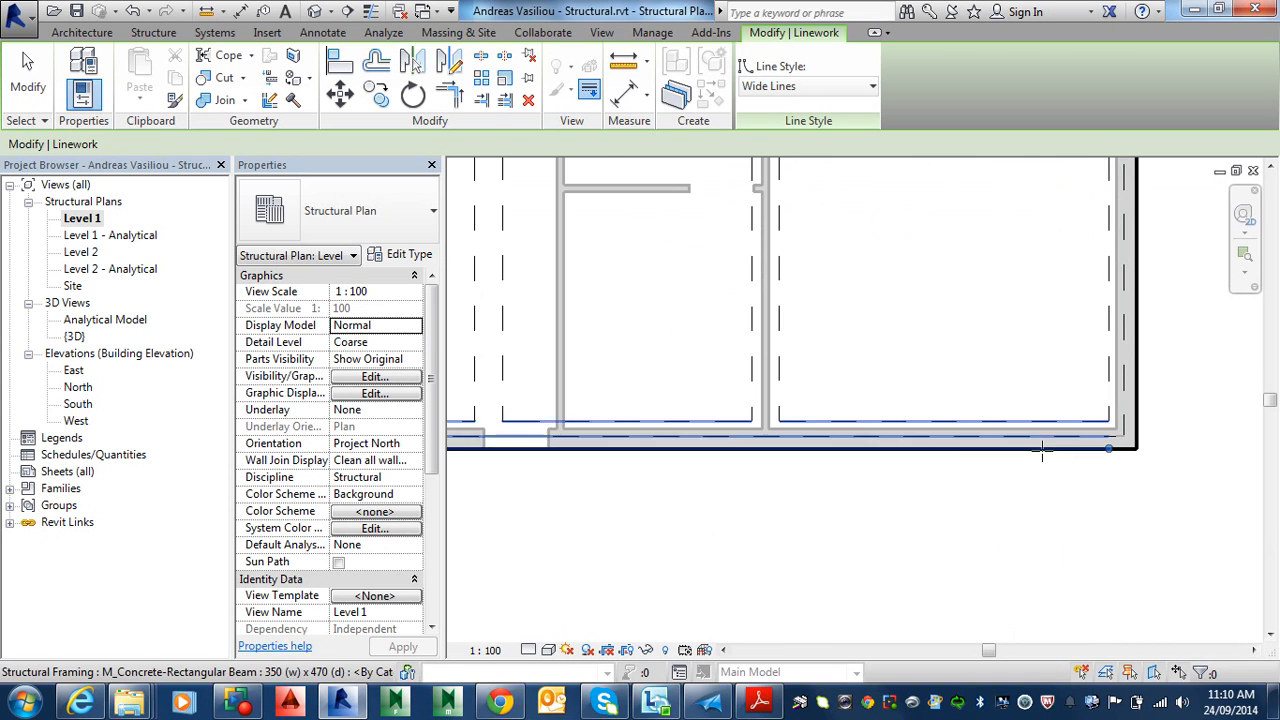
scroll(886, 441, "down", 1)
scroll(856, 441, "down", 4)
middle_click_drag(711, 474, 891, 534)
scroll(711, 526, "up", 5)
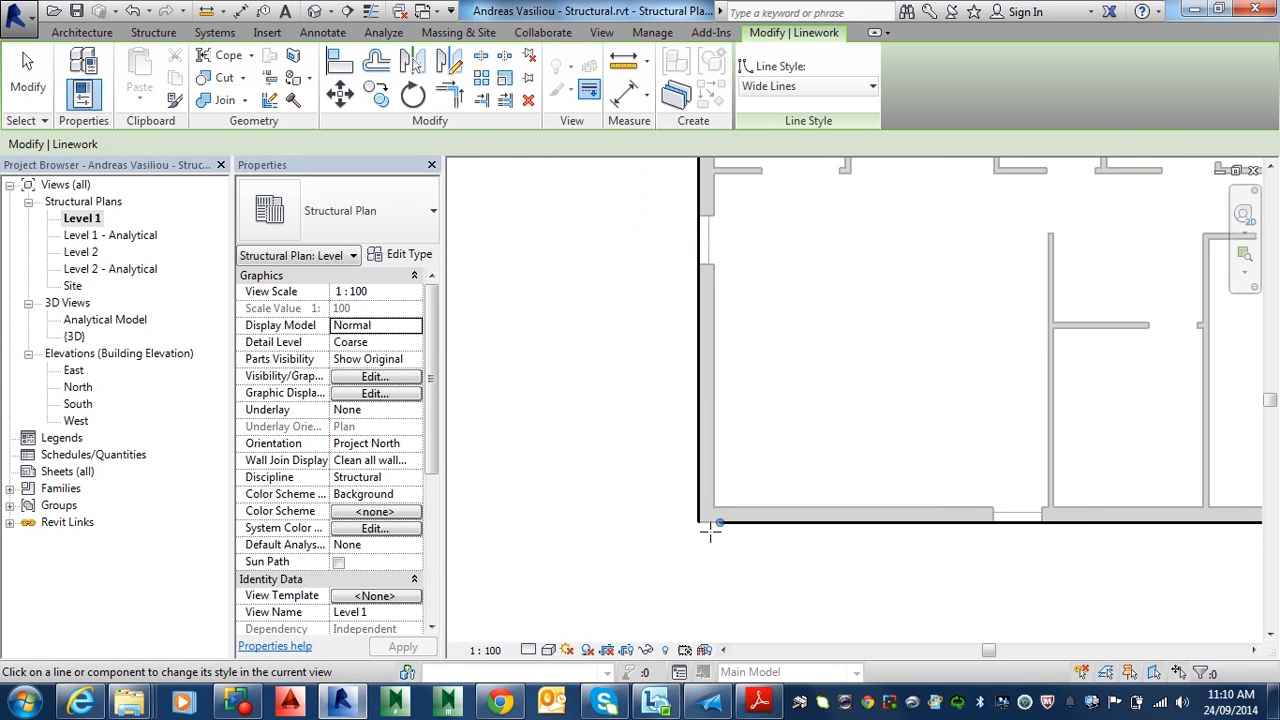
left_click(701, 519)
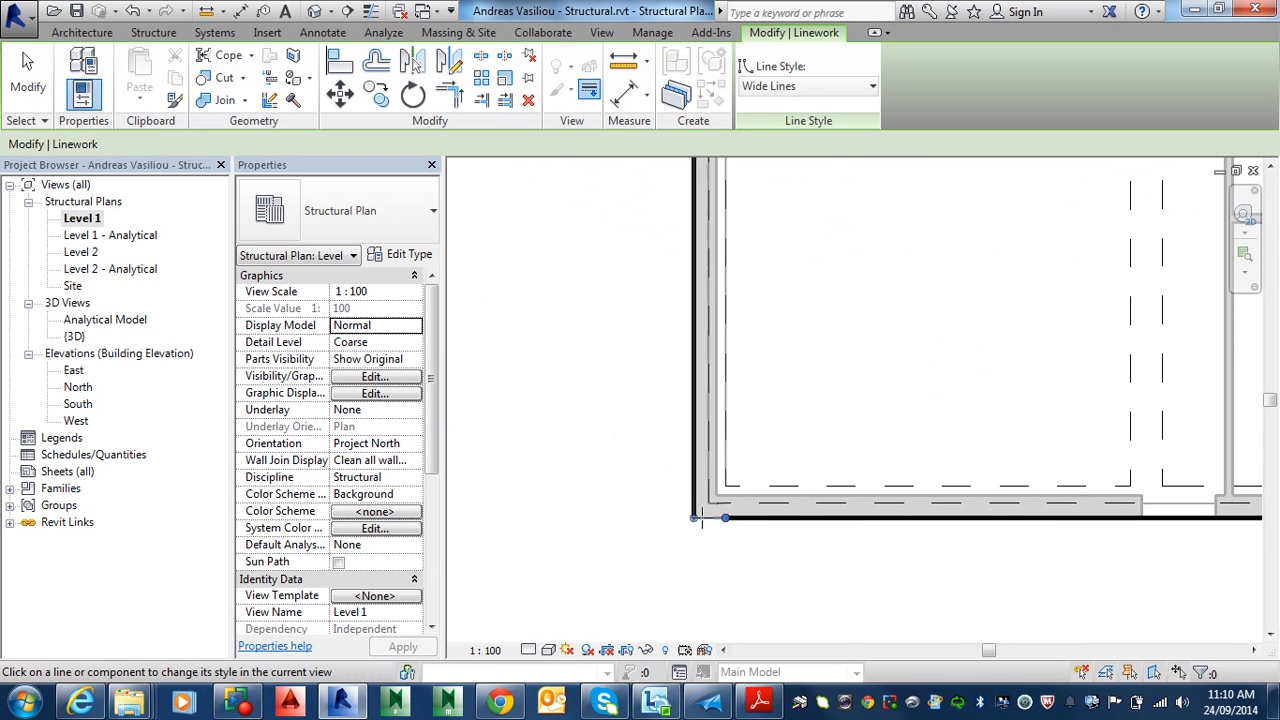
scroll(708, 537, "down", 5)
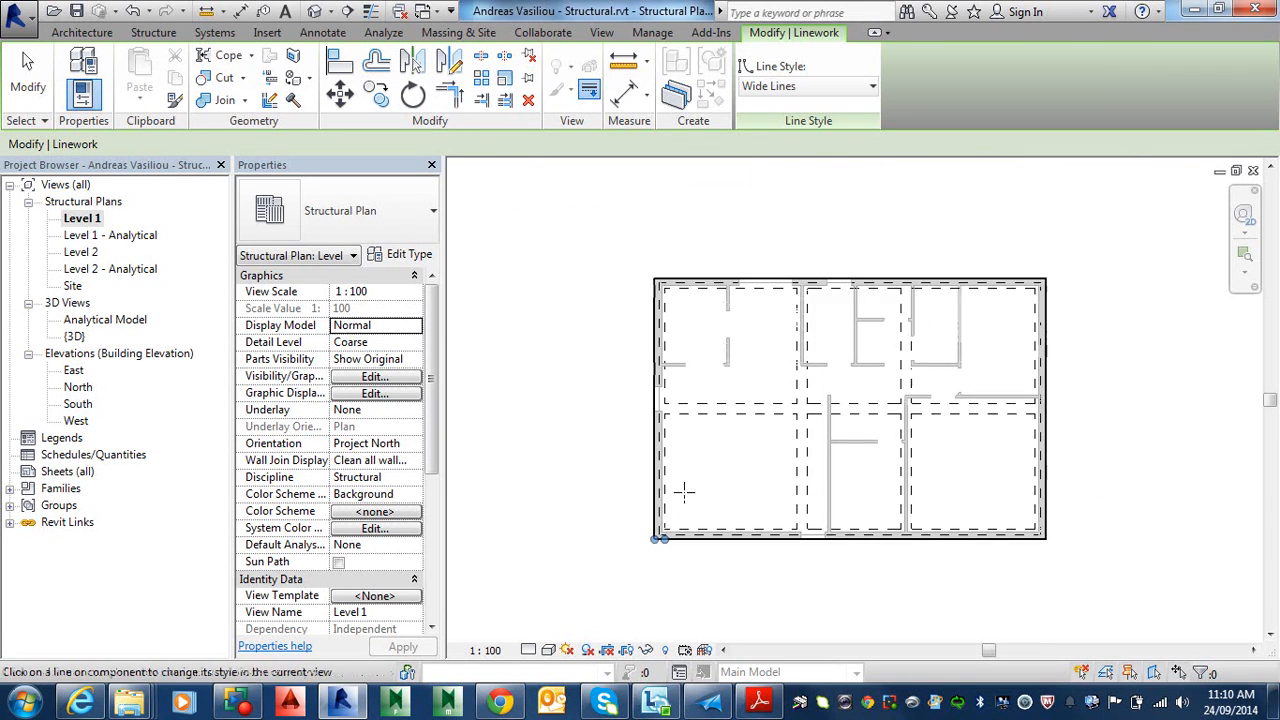
- Change the linework style to Medium Lines and apply it to the dashed lines inside the left and top outer walls
scroll(751, 381, "up", 2)
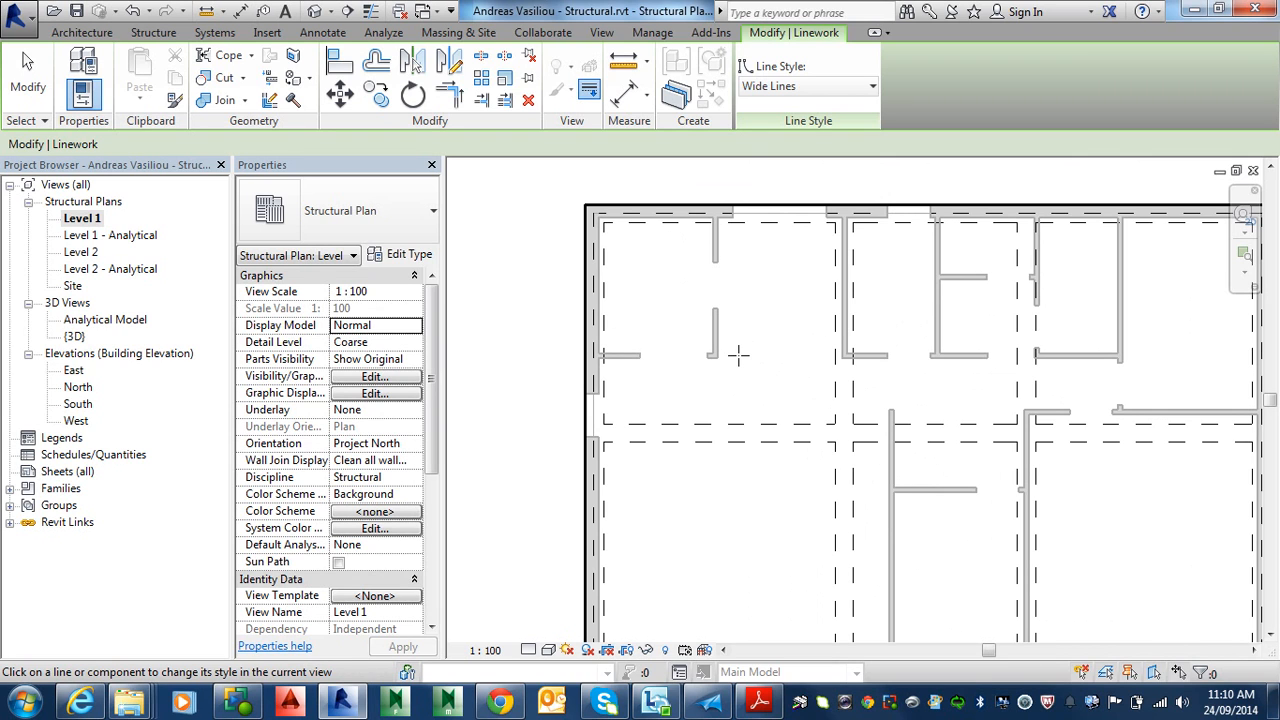
left_click(855, 87)
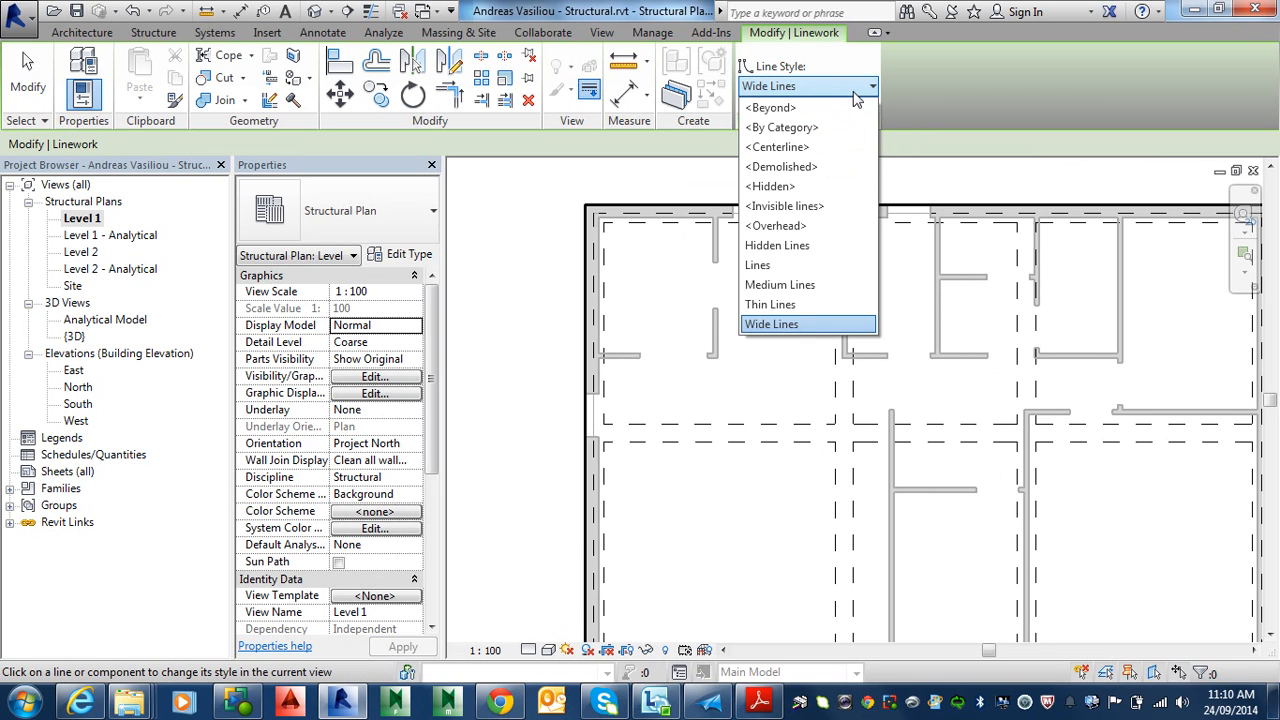
left_click(812, 286)
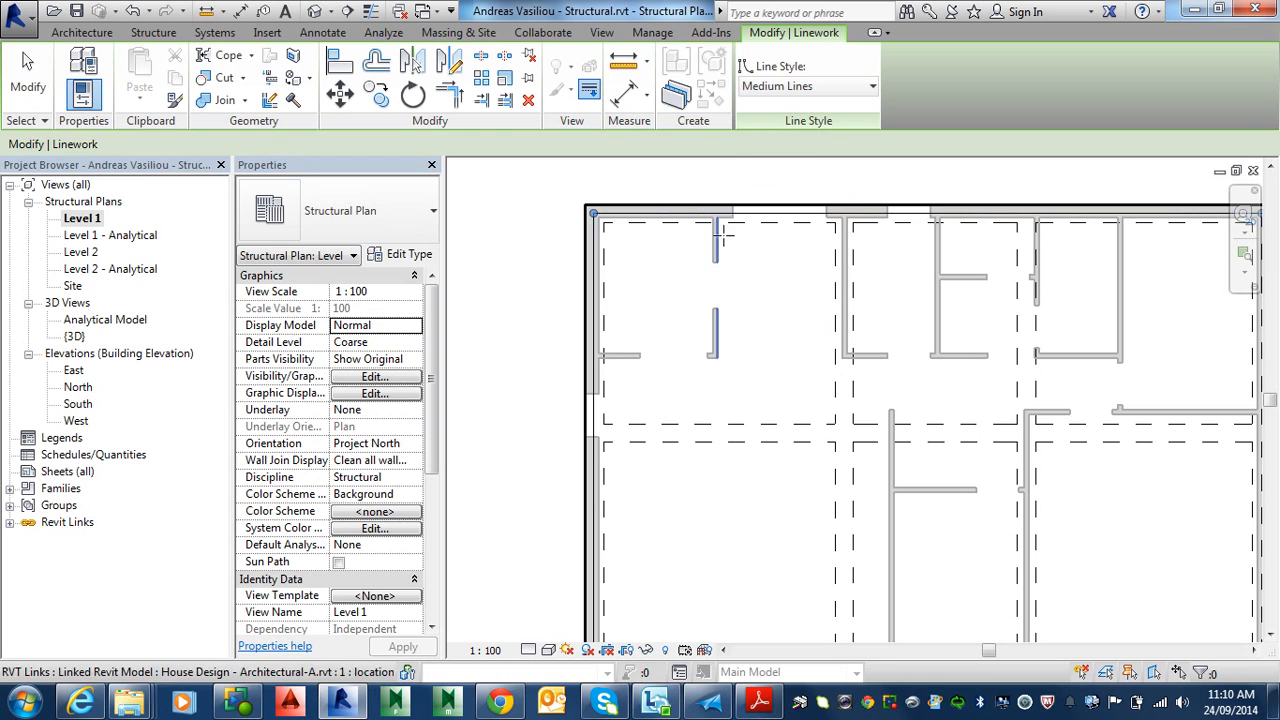
middle_click_drag(902, 294, 466, 309)
scroll(783, 305, "up", 2)
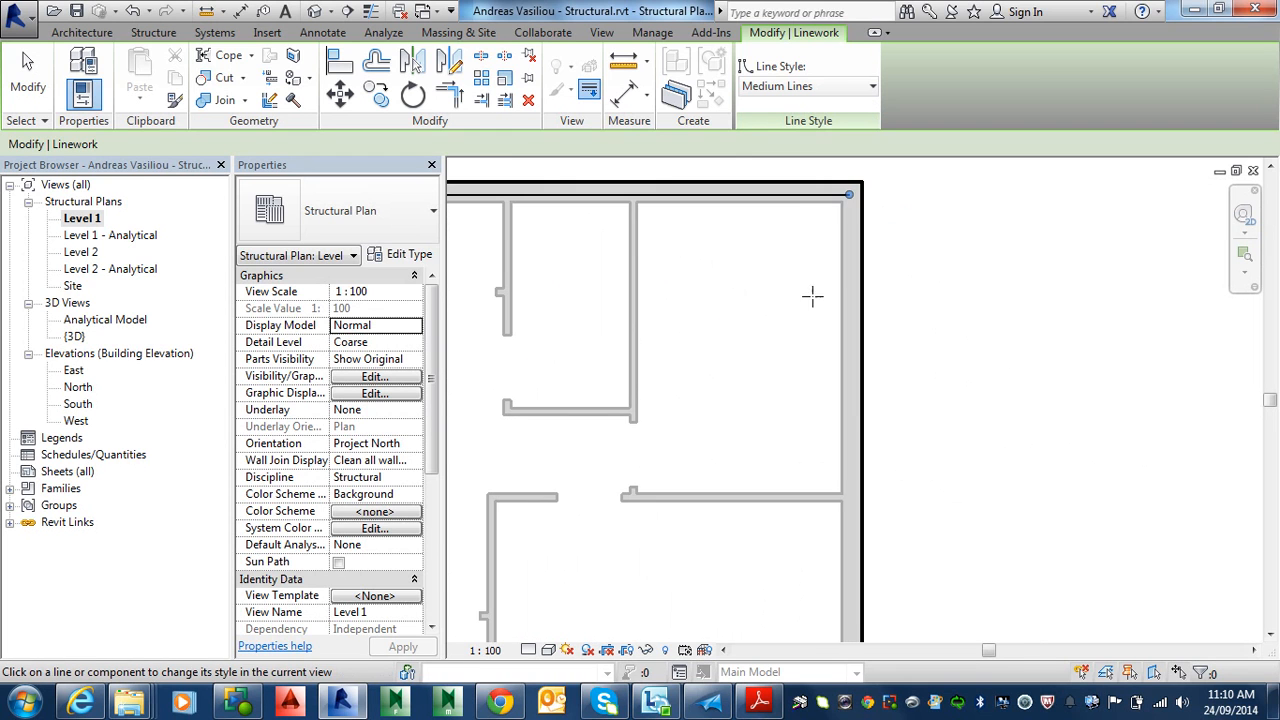
- Apply Medium Lines linework to the dashed line inside the right outer wall, down to the lower corner
scroll(823, 367, "down", 1)
middle_click_drag(825, 393, 878, 246)
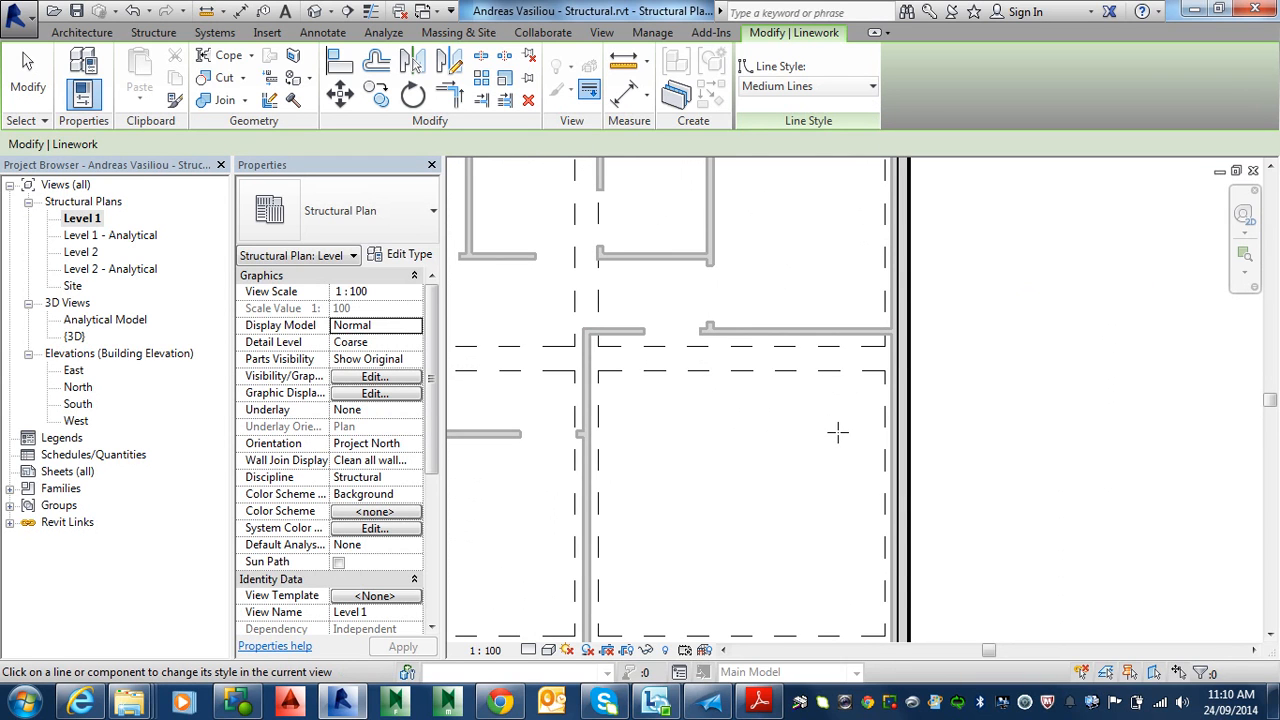
middle_click_drag(825, 445, 877, 446)
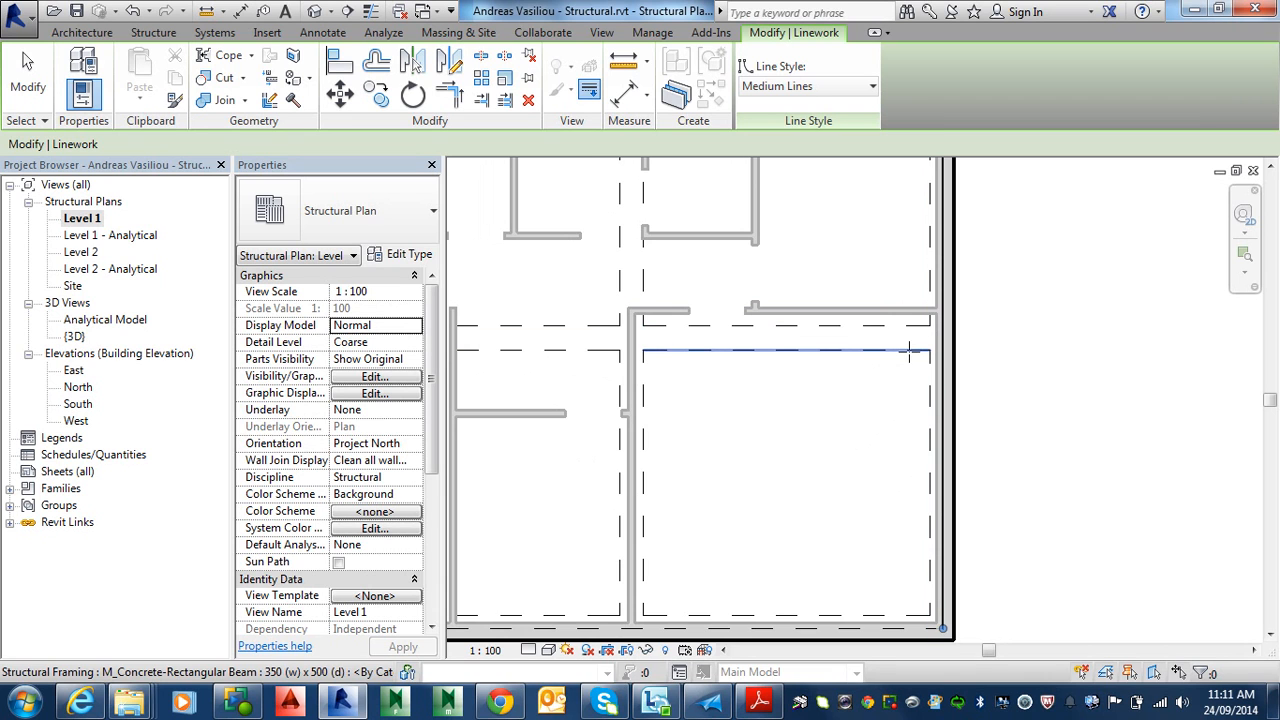
scroll(900, 375, "down", 1)
middle_click_drag(848, 498, 863, 400)
scroll(877, 494, "up", 2)
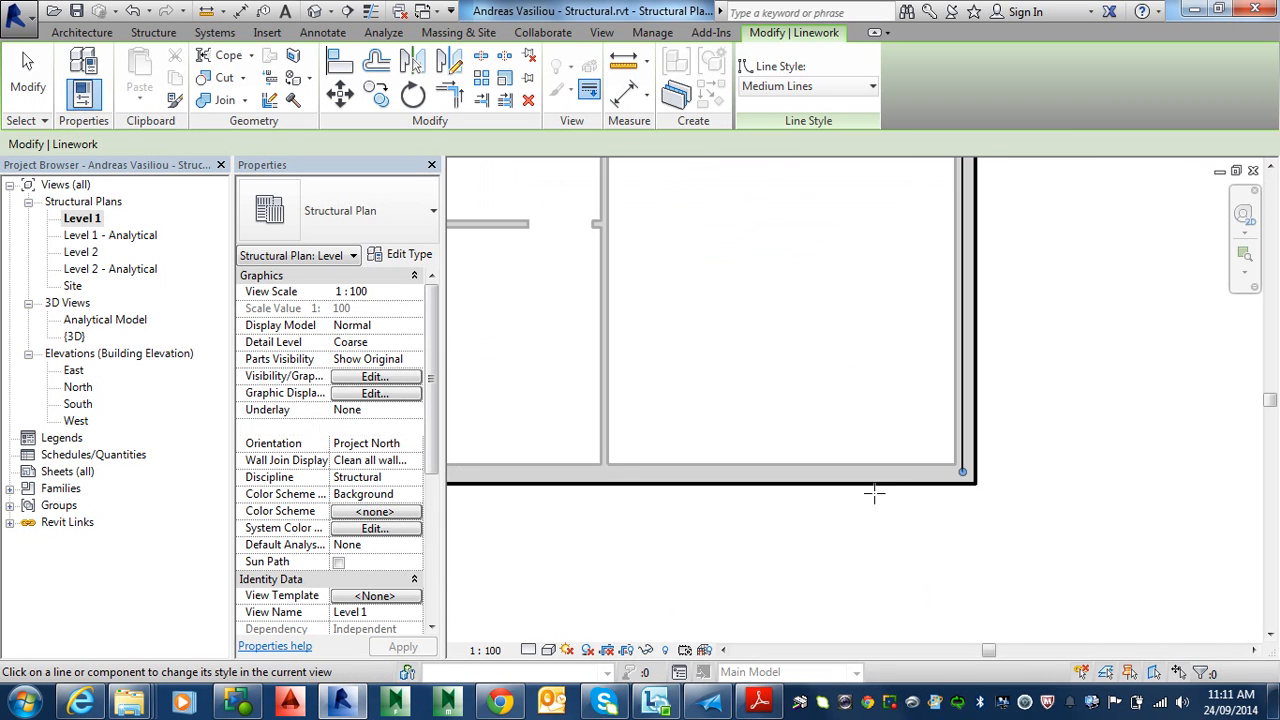
- Apply Medium Lines linework to the dashed line inside the bottom outer wall, along its full length to the left corner
left_click(912, 467)
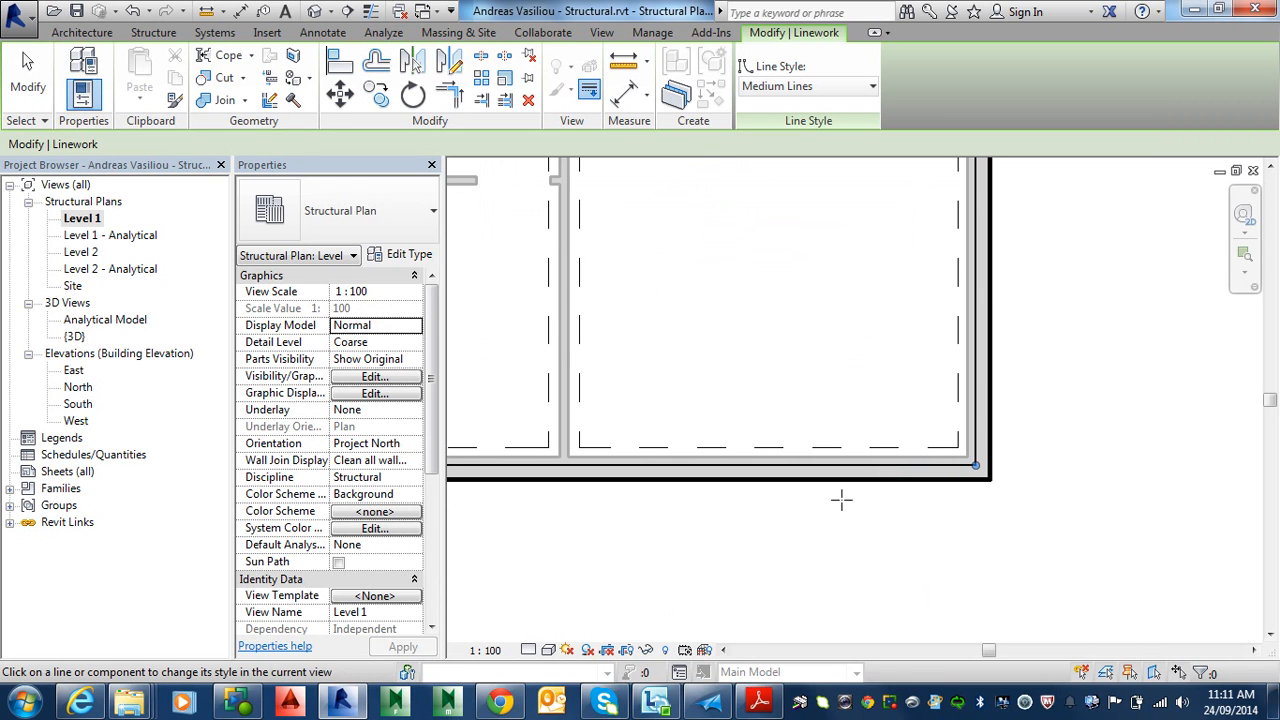
scroll(866, 466, "down", 1)
scroll(866, 460, "down", 1)
middle_click_drag(828, 473, 1017, 489)
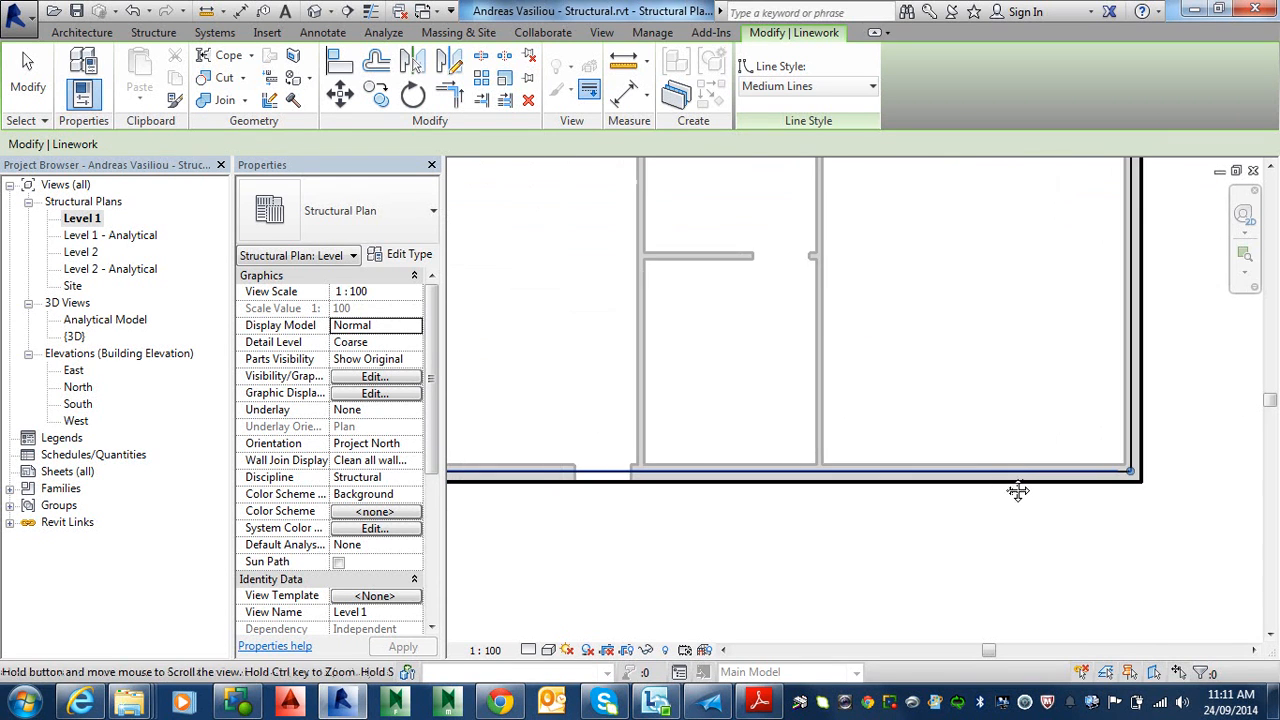
middle_click_drag(857, 510, 1026, 506)
middle_click_drag(802, 508, 941, 539)
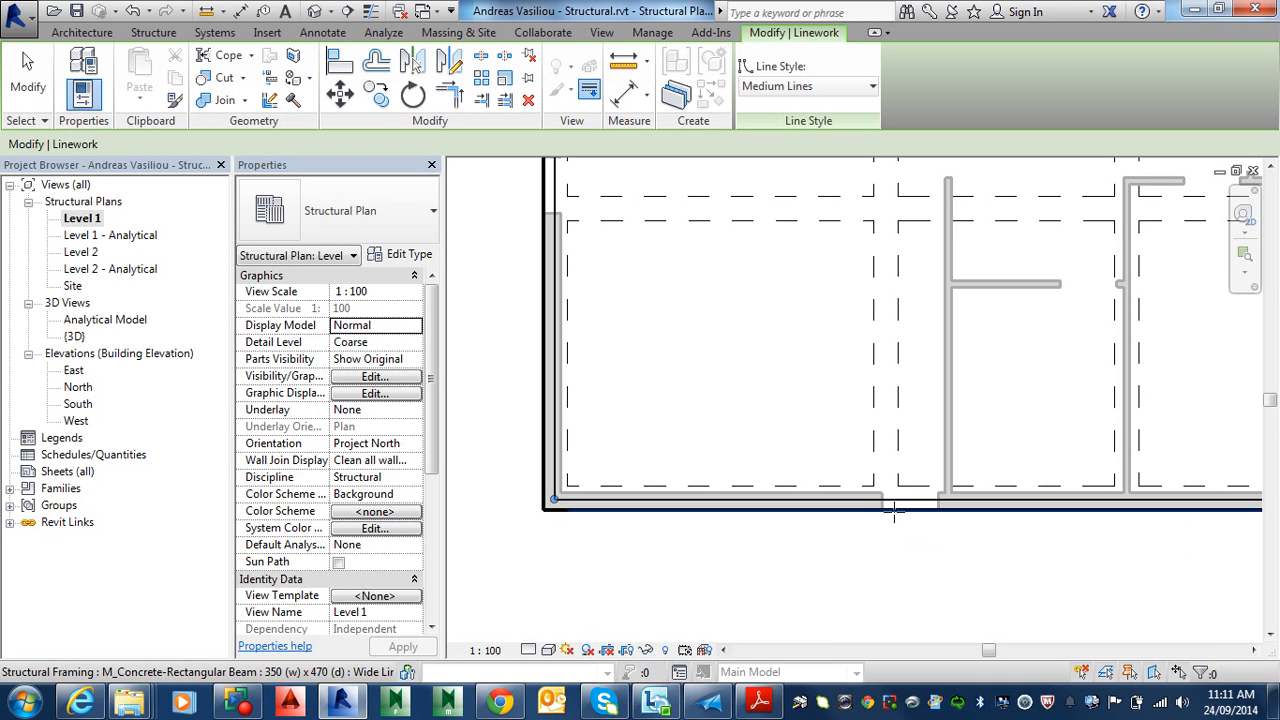
- Apply the <Hidden> linework style to both edges of the vertical interior beam beside the lower-left bay
left_click(848, 88)
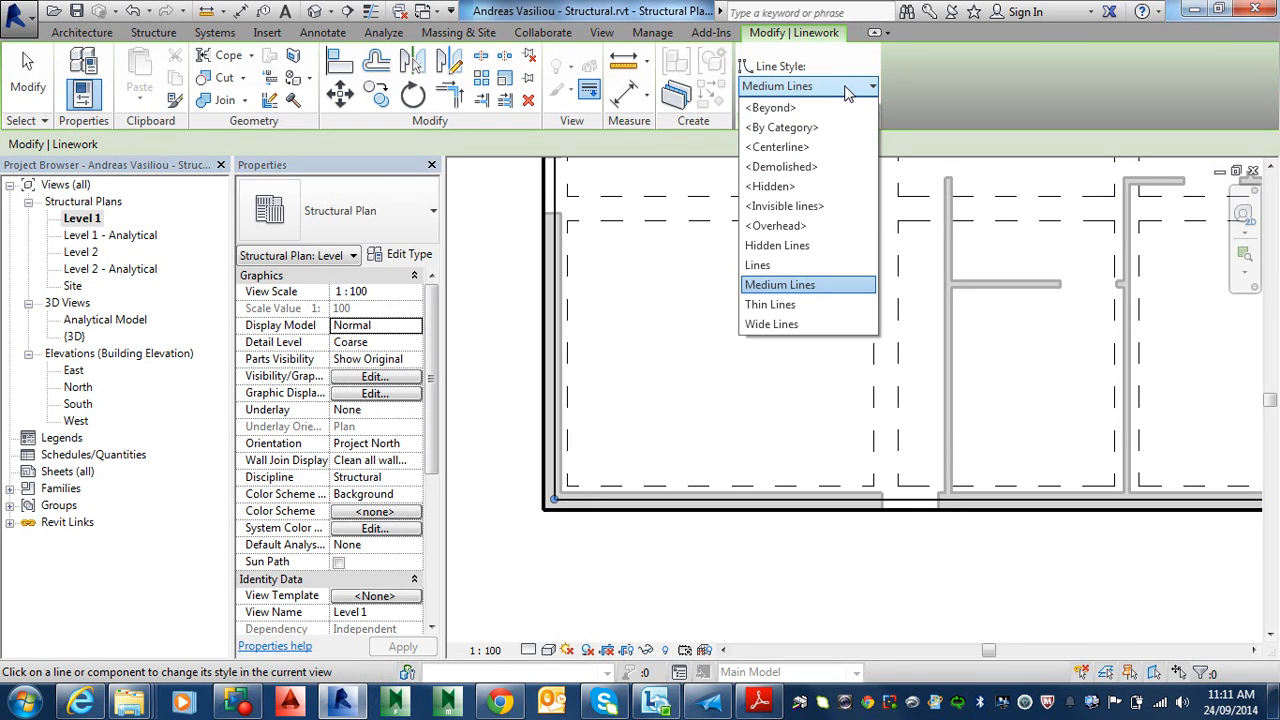
left_click(802, 188)
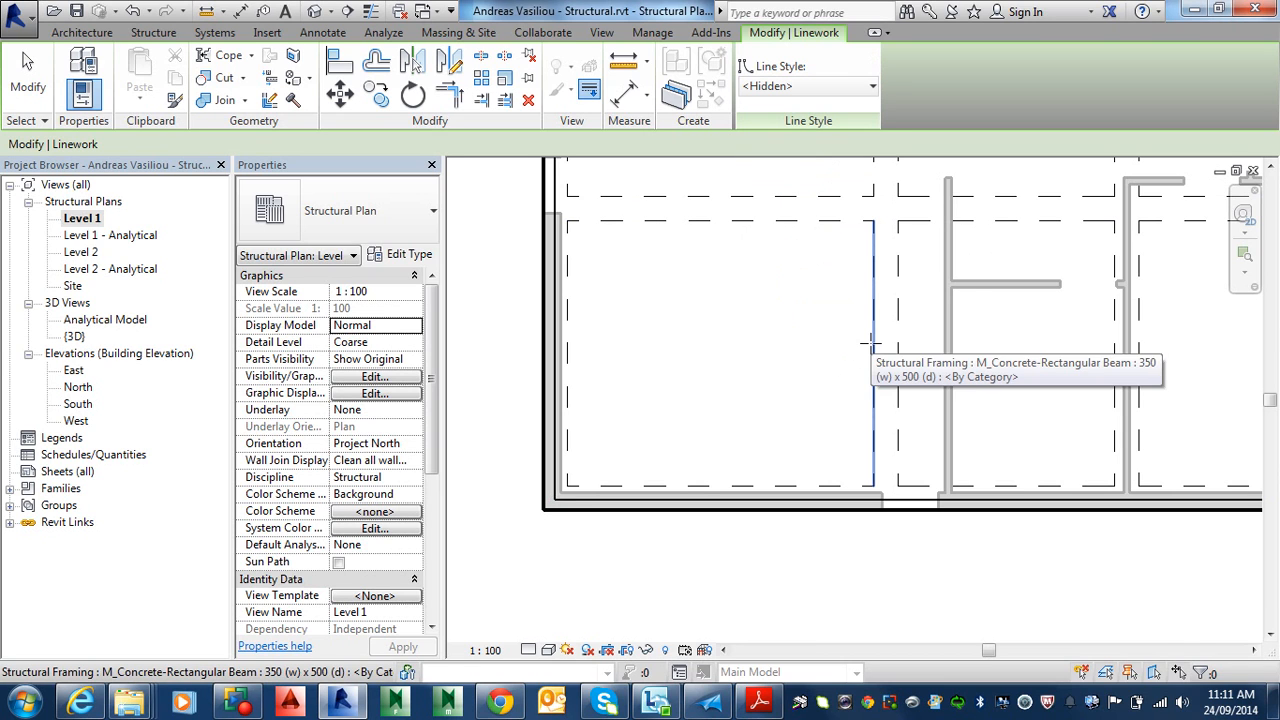
left_click(872, 420)
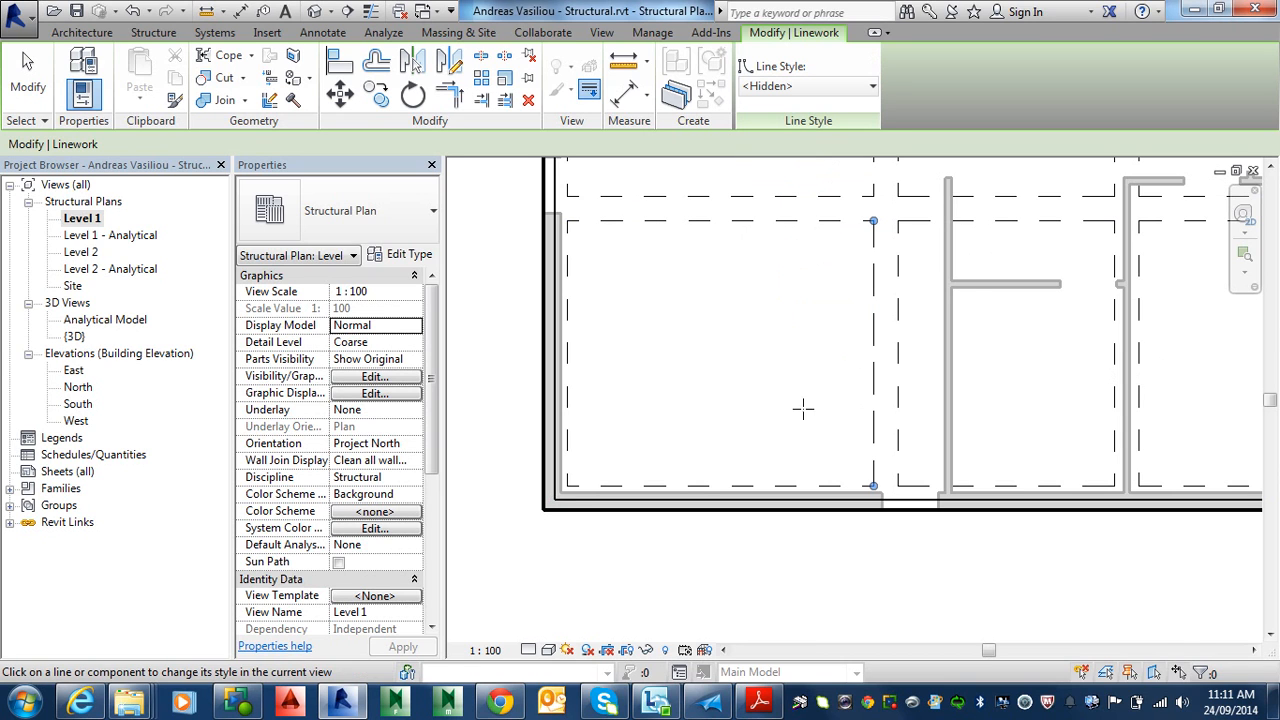
left_click(900, 410)
left_click(923, 486)
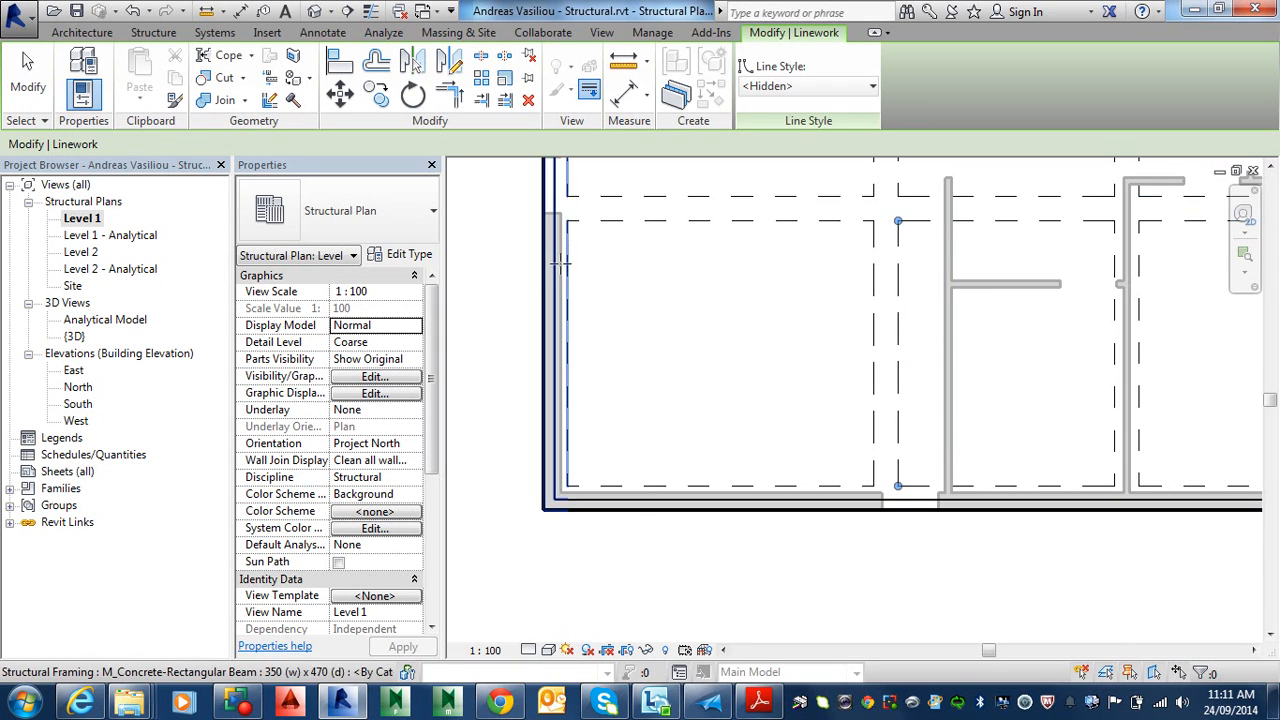
left_click(582, 210)
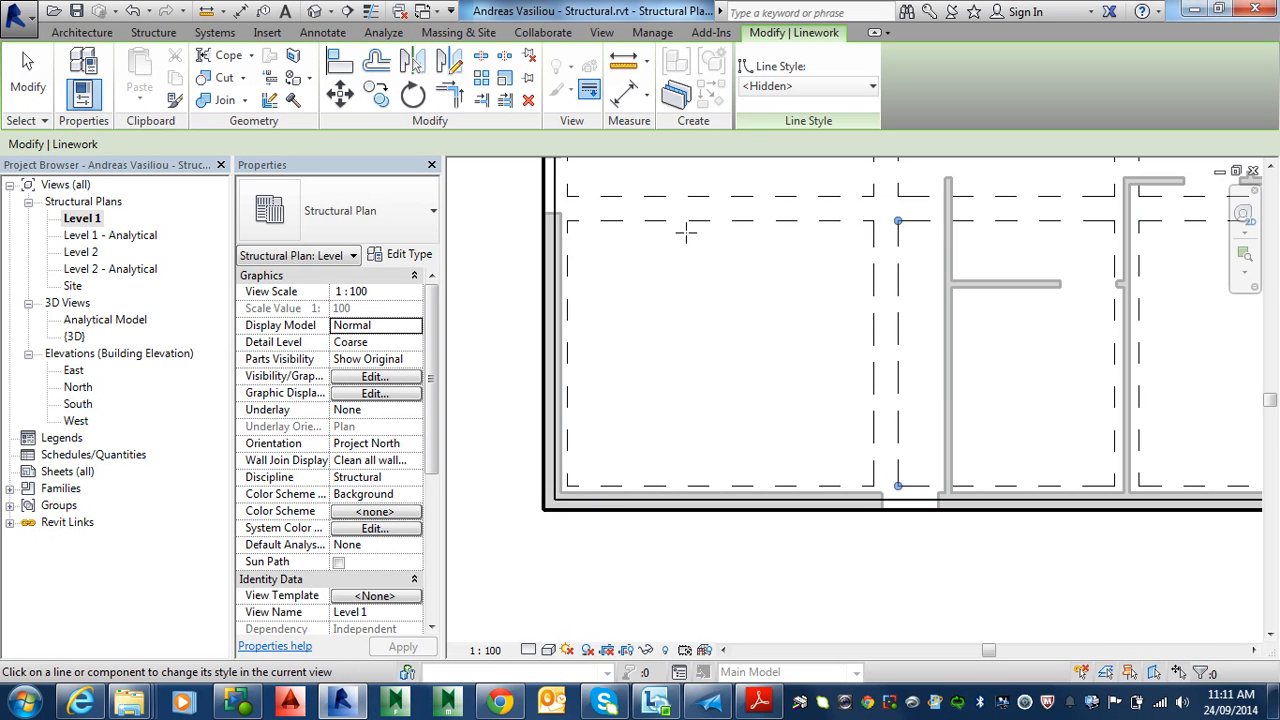
left_click(687, 231)
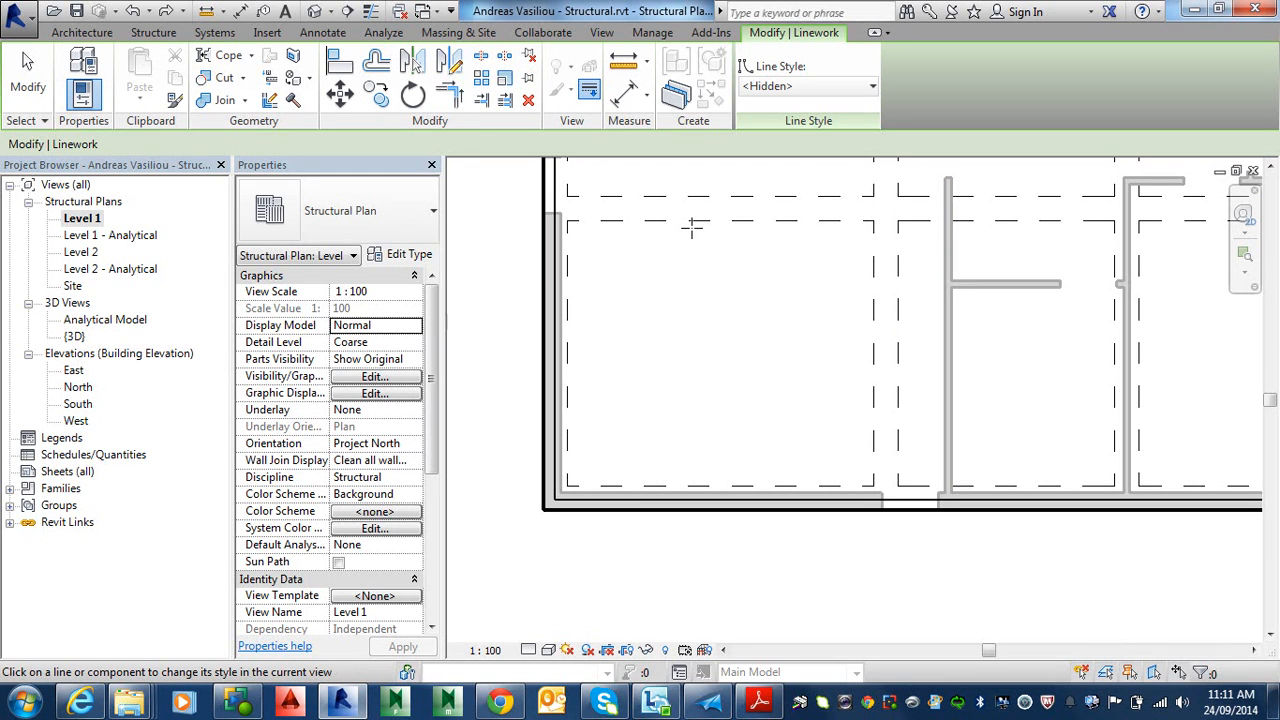
- Check the linework across the whole Level 1 plan and save the structural project
scroll(673, 240, "down", 2)
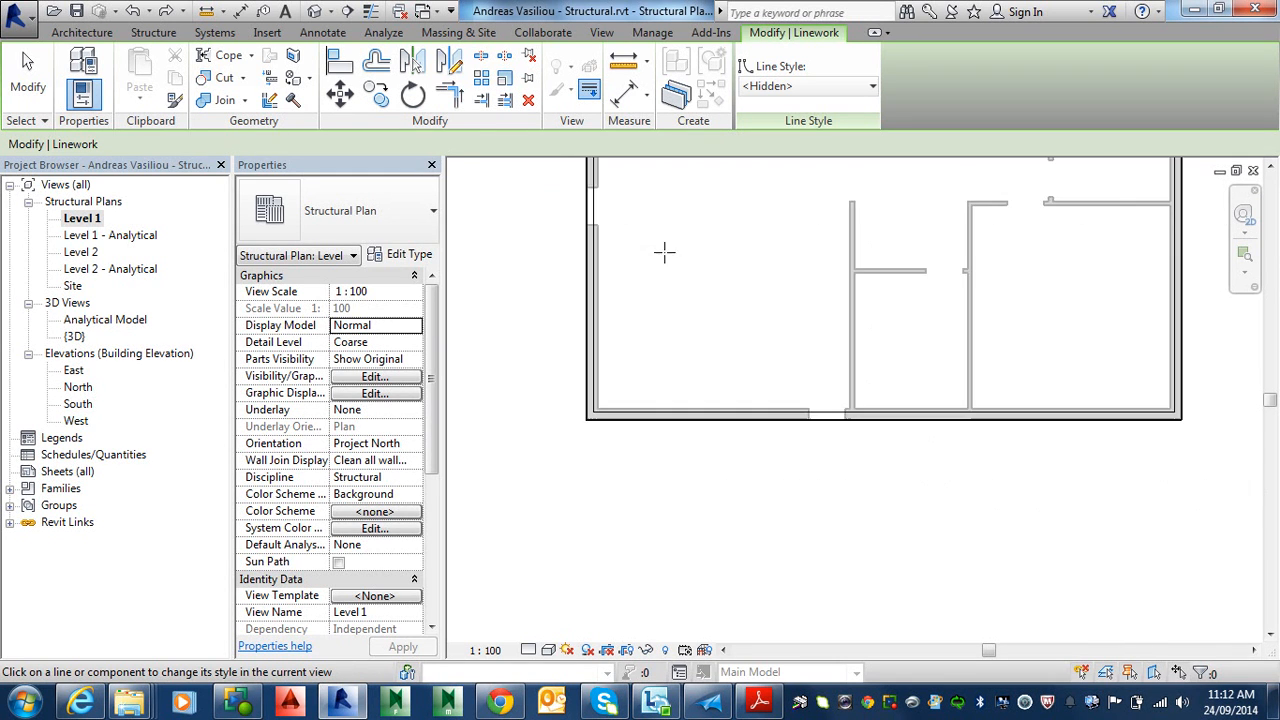
middle_click_drag(707, 287, 653, 403)
scroll(640, 384, "down", 1)
middle_click_drag(687, 364, 671, 382)
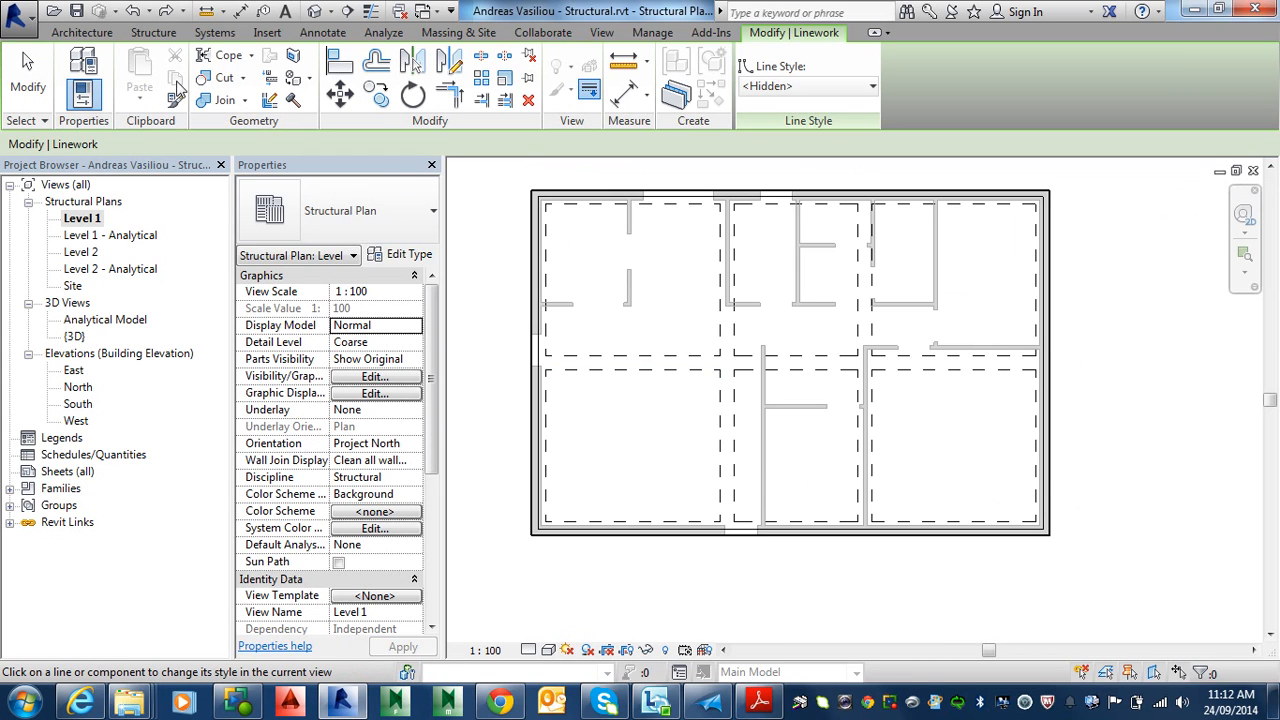
left_click(75, 12)
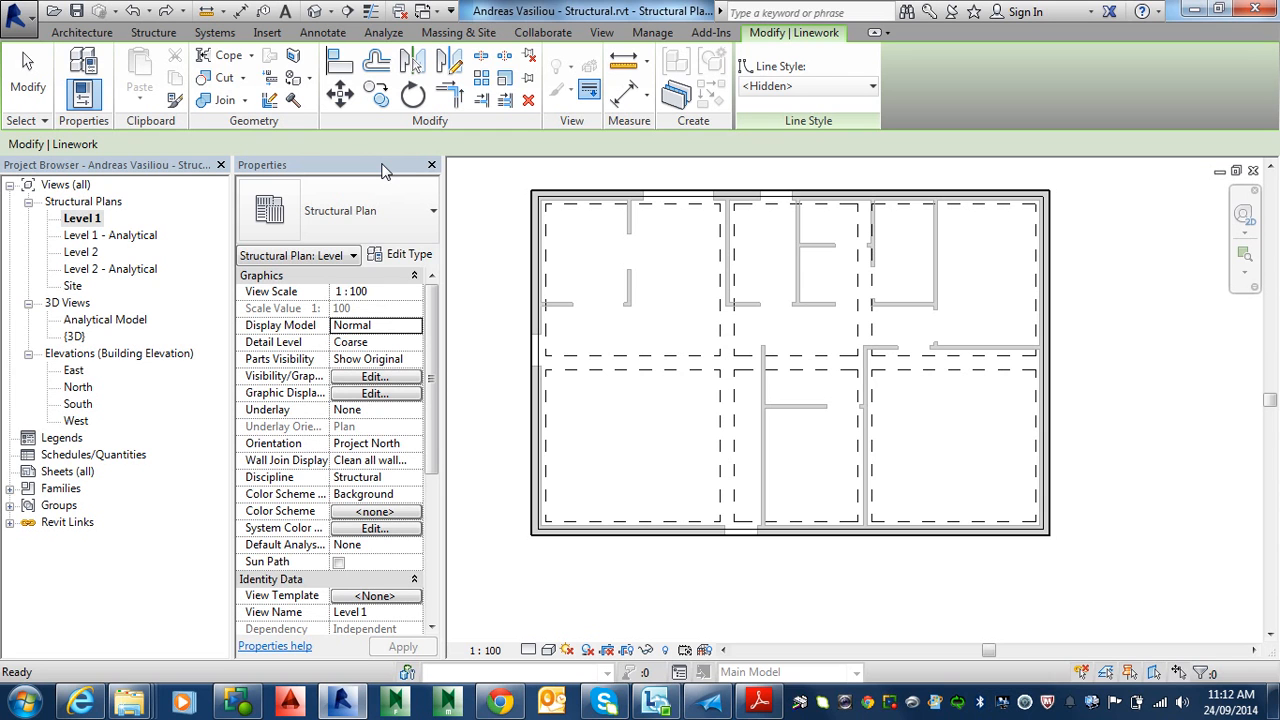
- Place an aligned dimension above the plan between the left and right outer edges of the perimeter beams
scroll(531, 284, "down", 1)
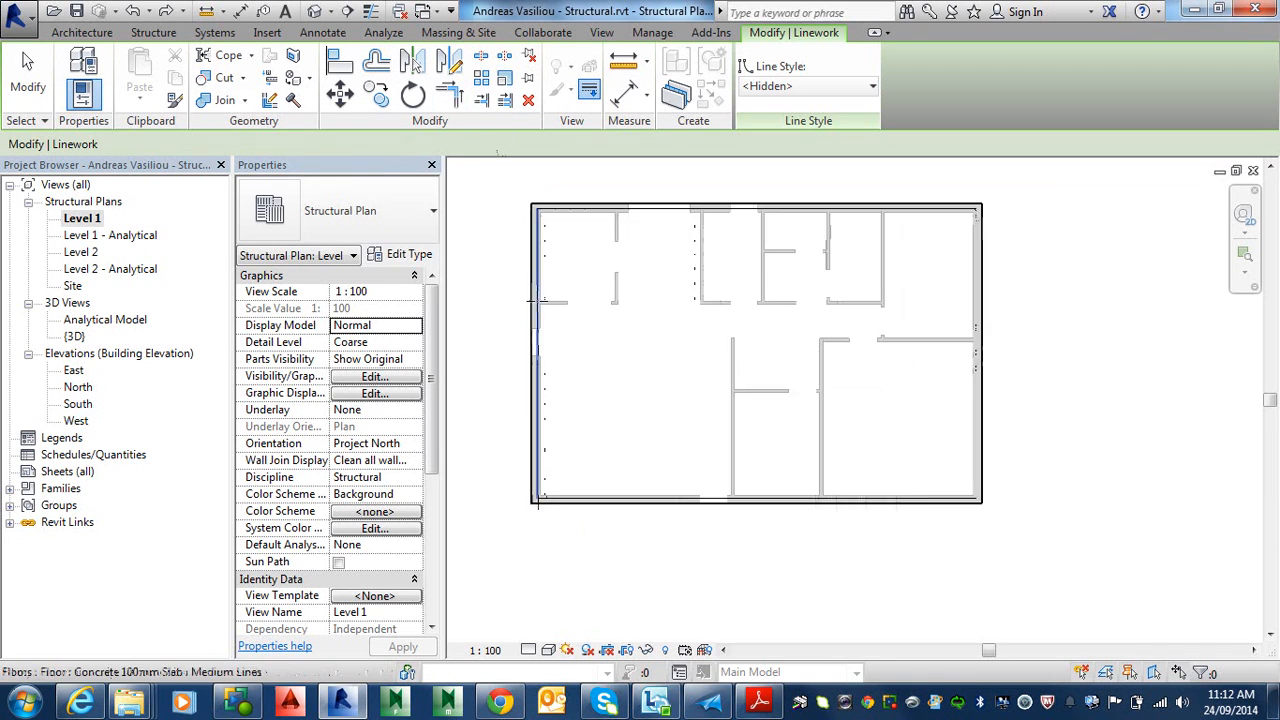
middle_click_drag(553, 315, 646, 400)
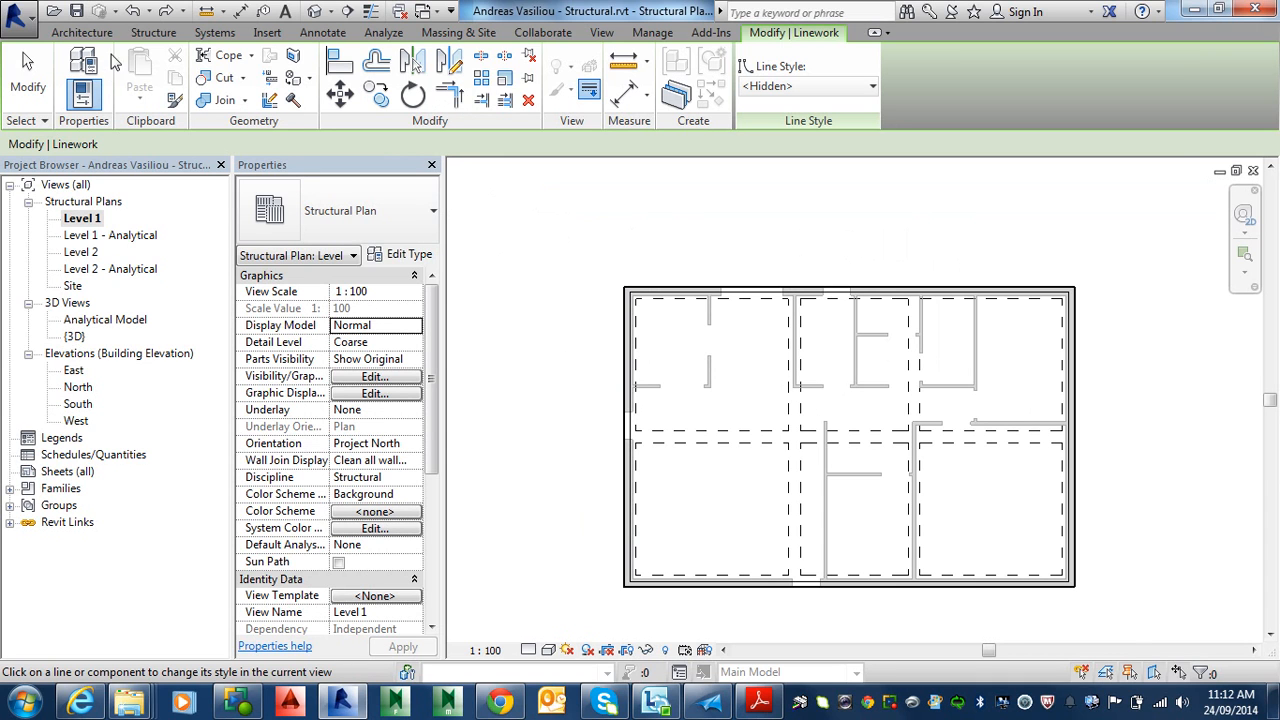
left_click(241, 12)
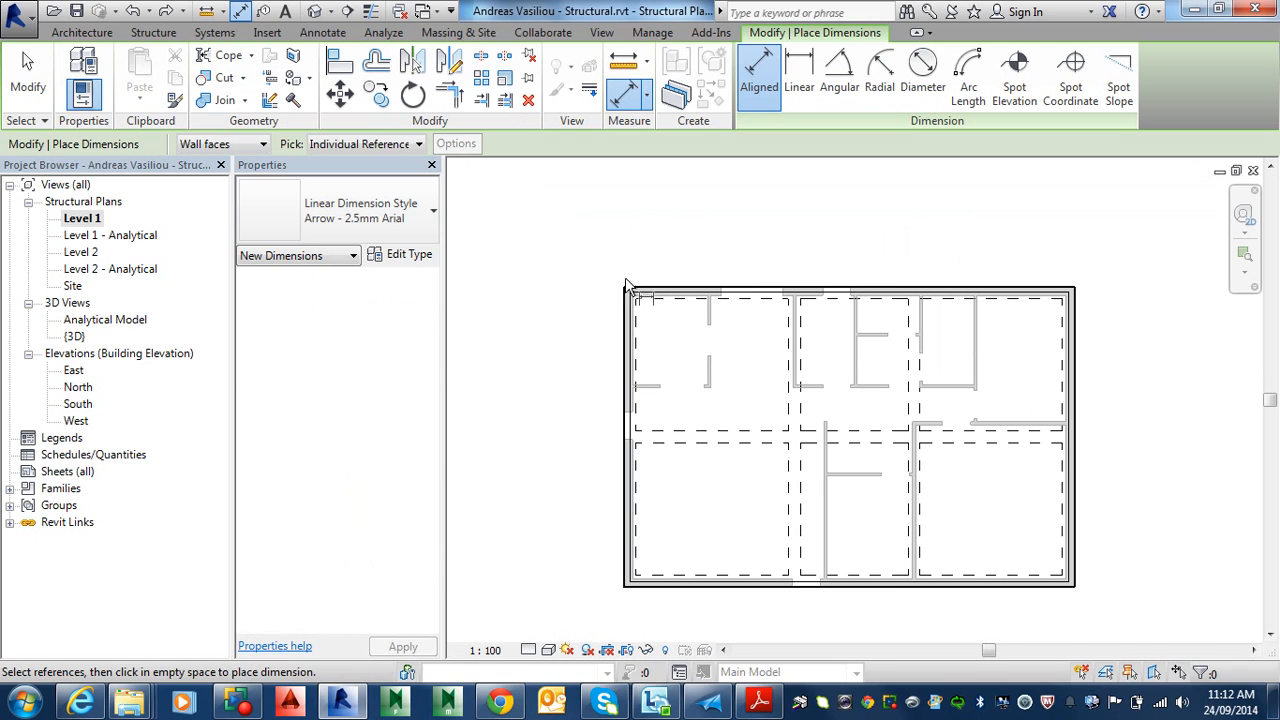
left_click(625, 311)
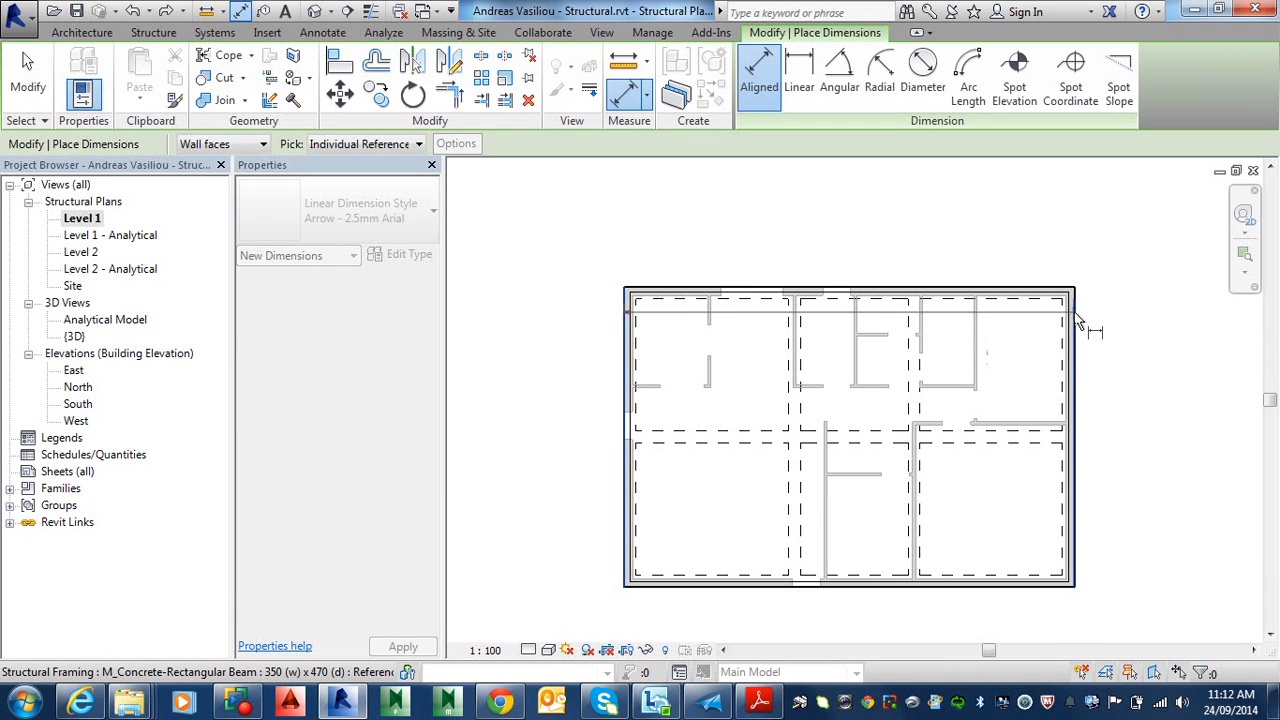
scroll(1077, 318, "up", 2)
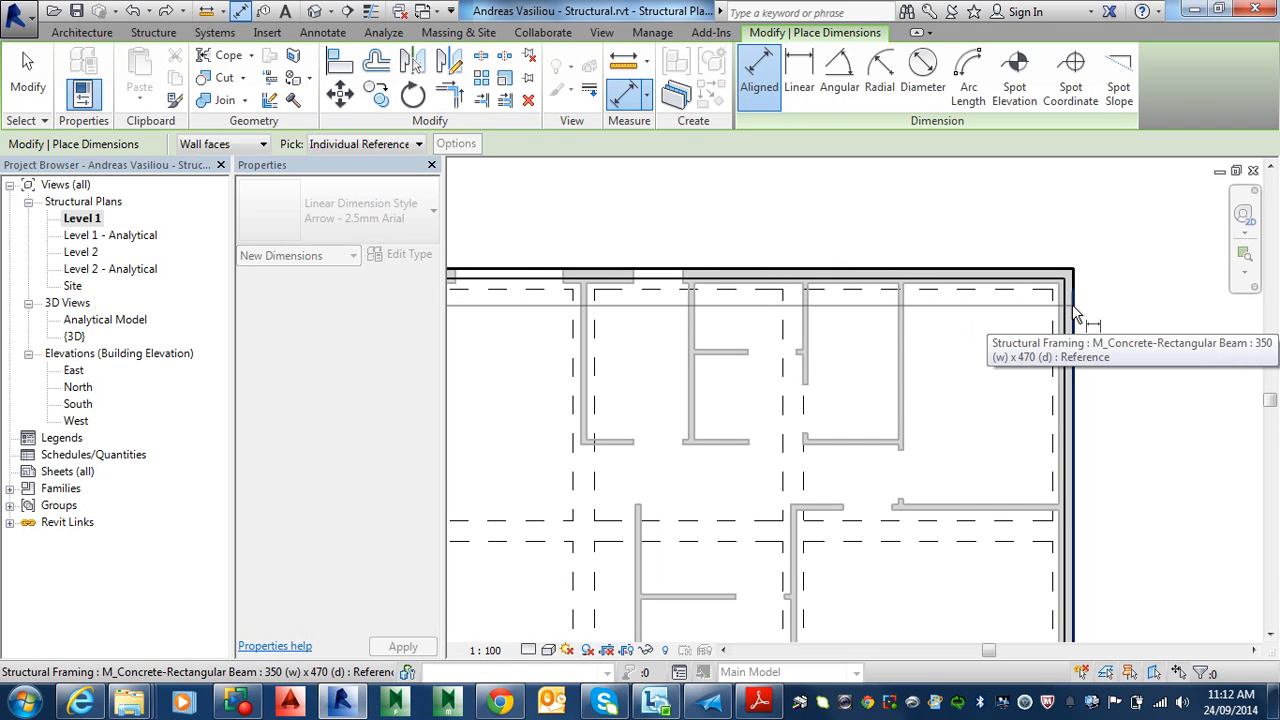
scroll(1075, 316, "up", 1)
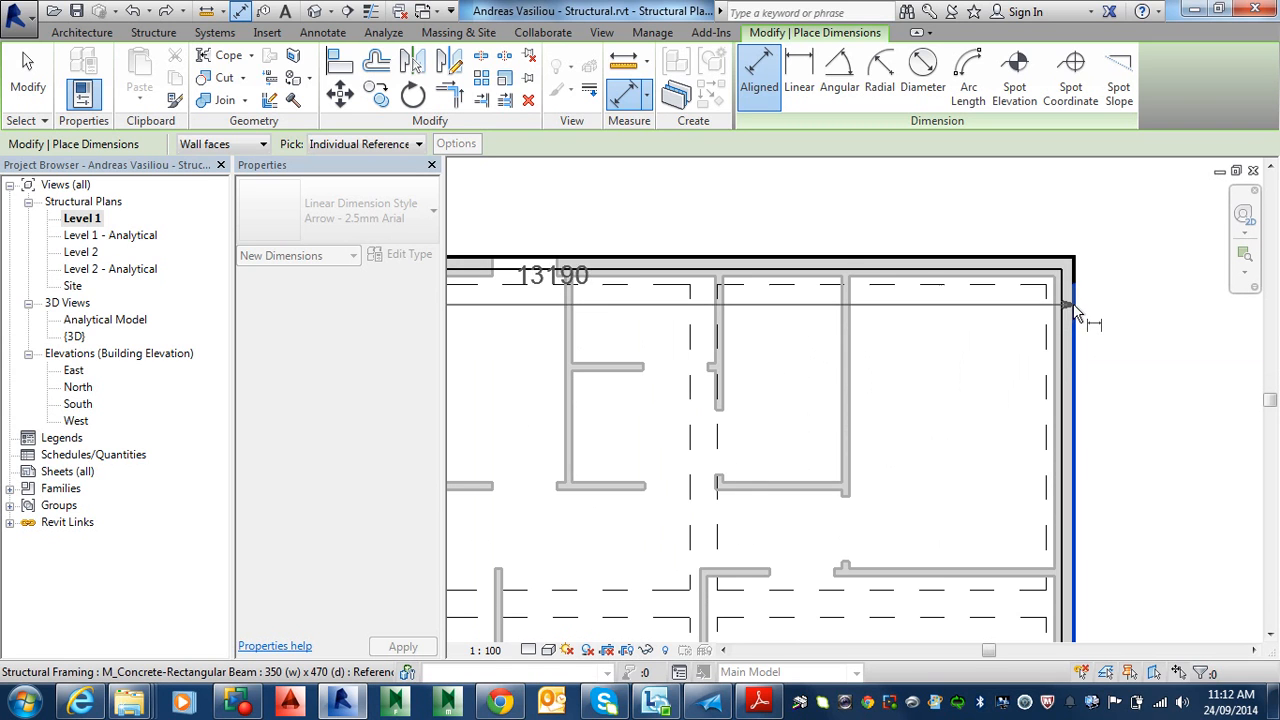
scroll(1075, 316, "down", 4)
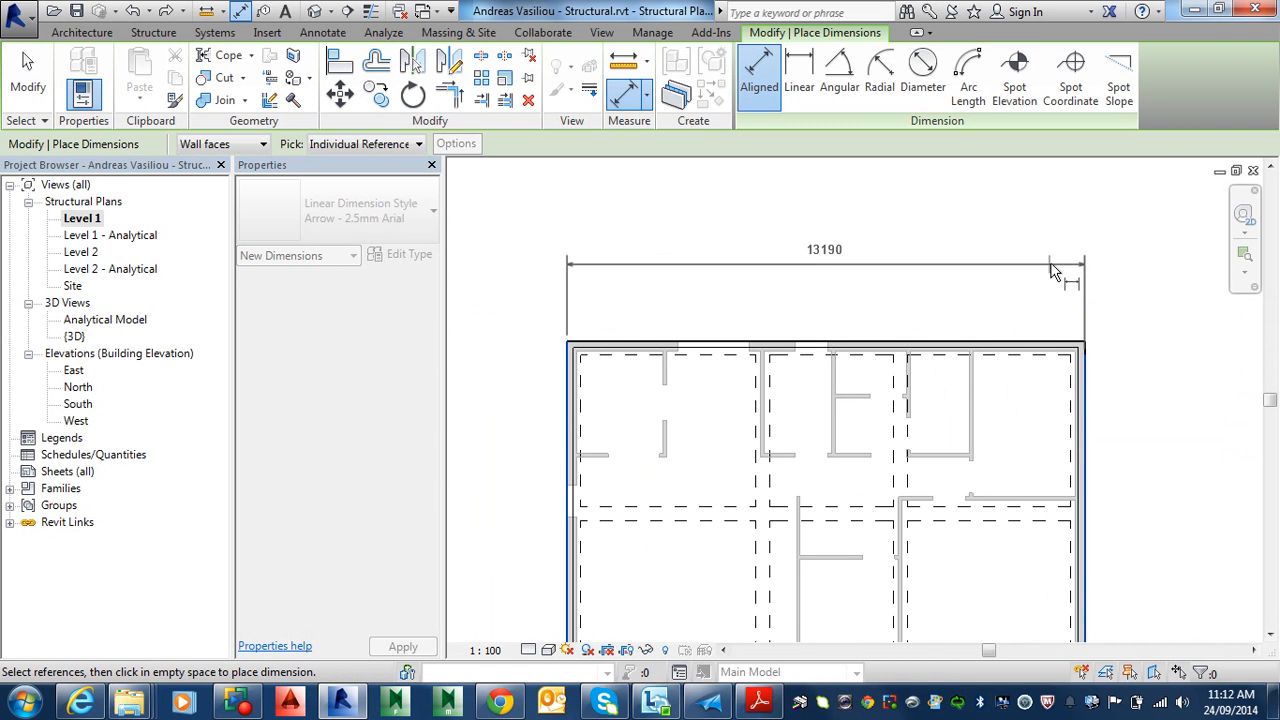
left_click(1050, 280)
- Place an aligned dimension to the right of the plan between the upper and lower outer edges of the perimeter beams
scroll(1022, 327, "down", 1)
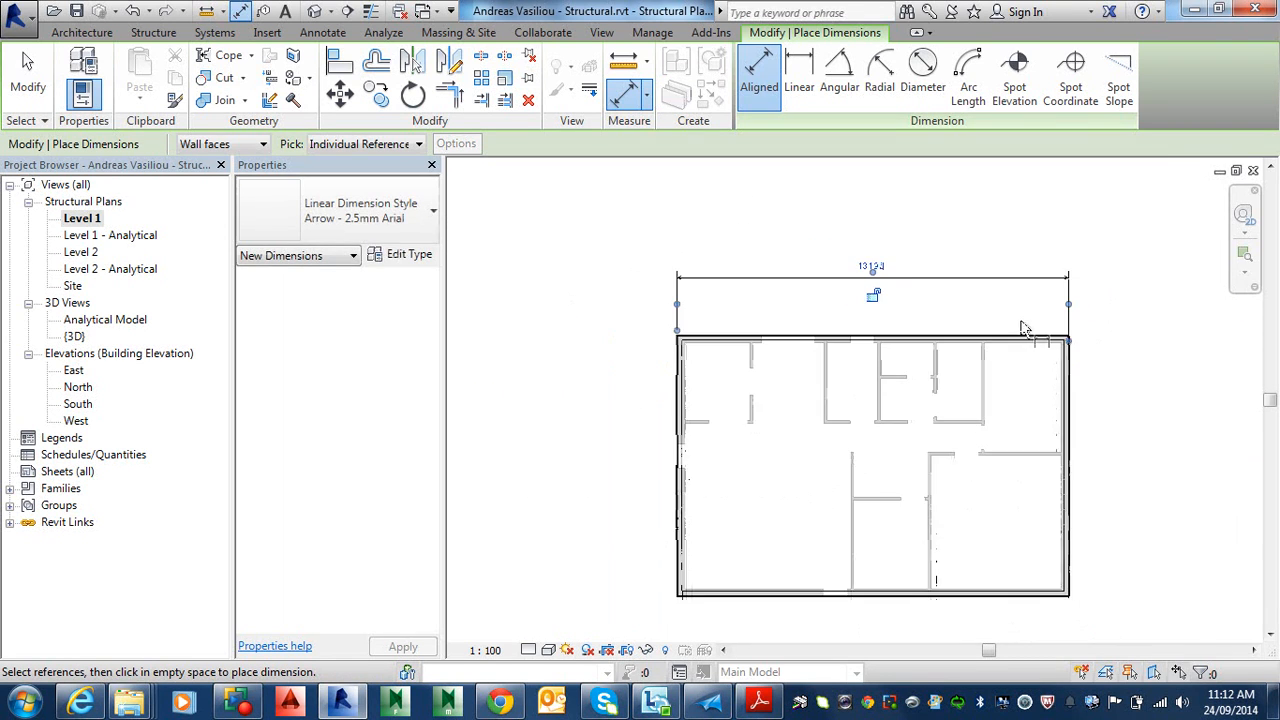
scroll(1120, 277, "down", 1)
scroll(768, 355, "up", 5)
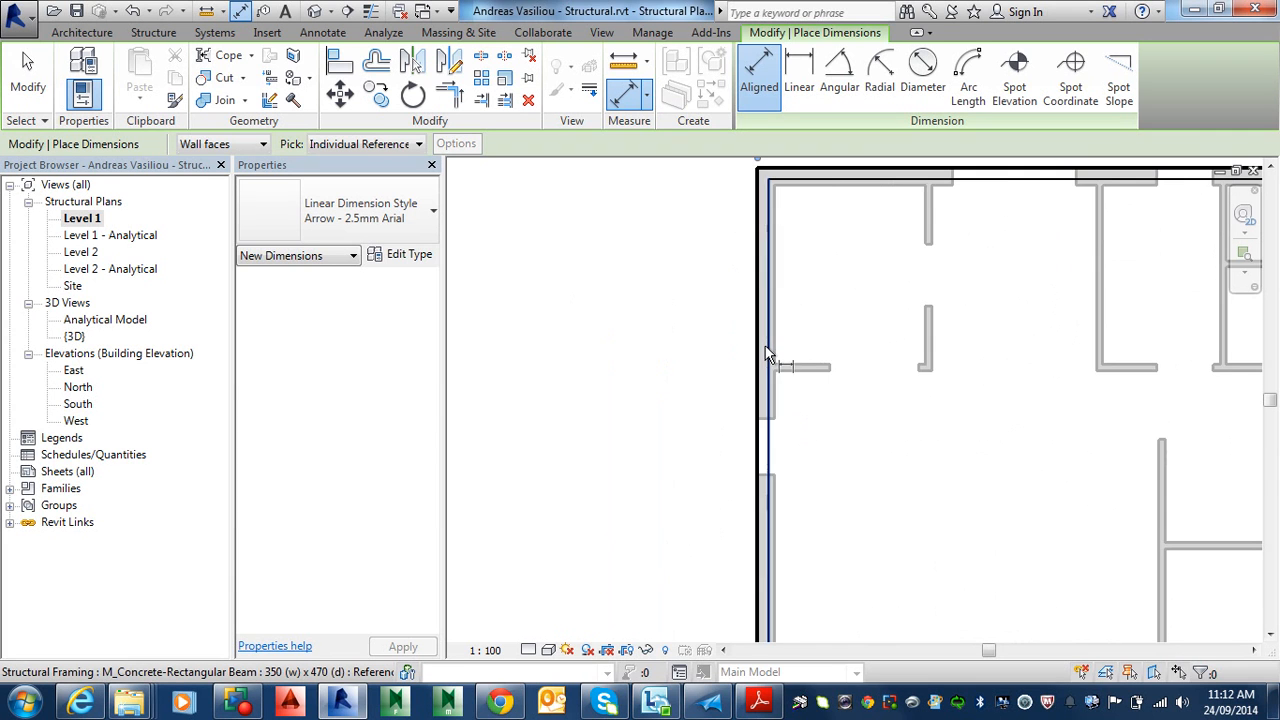
scroll(823, 322, "down", 3)
middle_click_drag(824, 322, 297, 346)
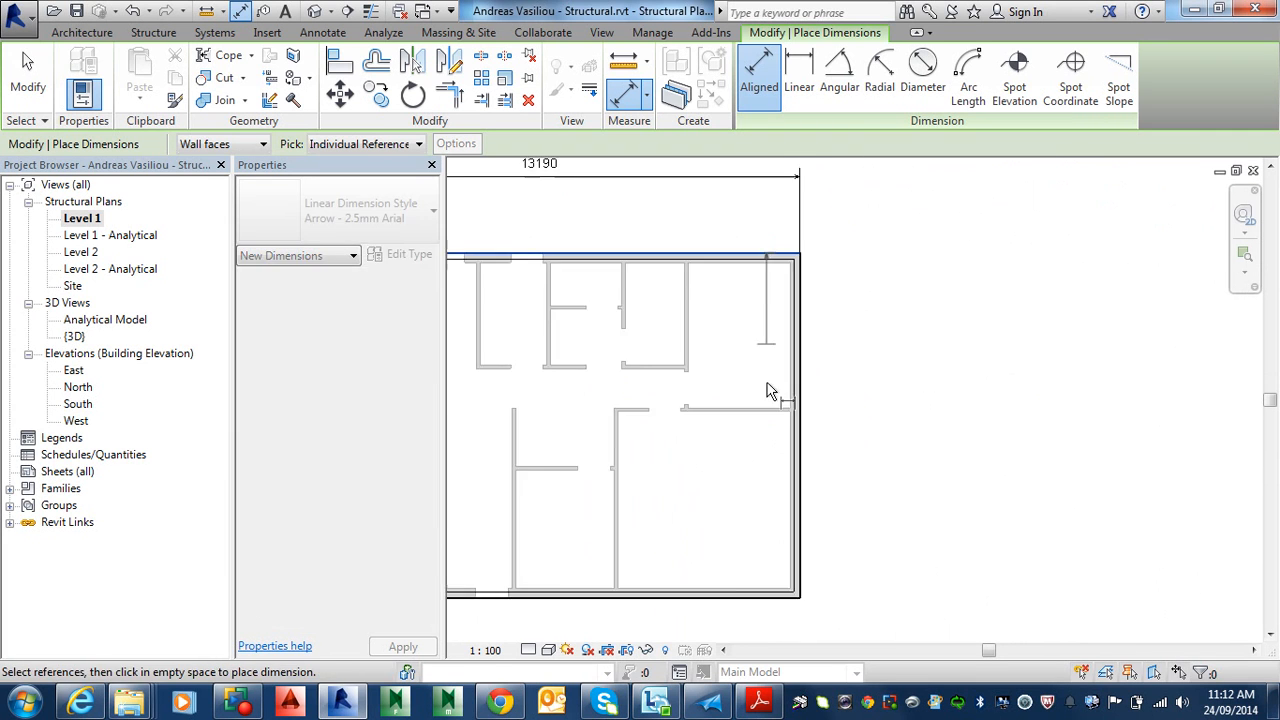
middle_click_drag(768, 390, 803, 170)
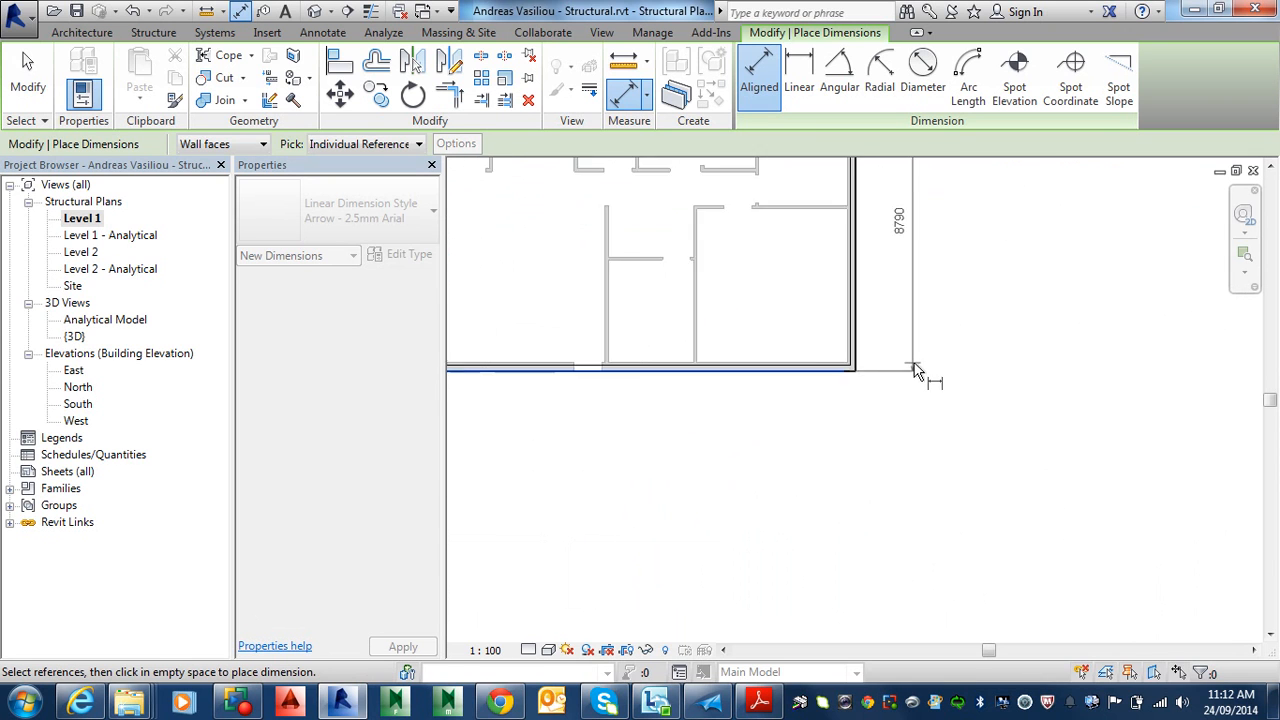
scroll(915, 361, "down", 2)
middle_click_drag(929, 353, 932, 398)
left_click(930, 404)
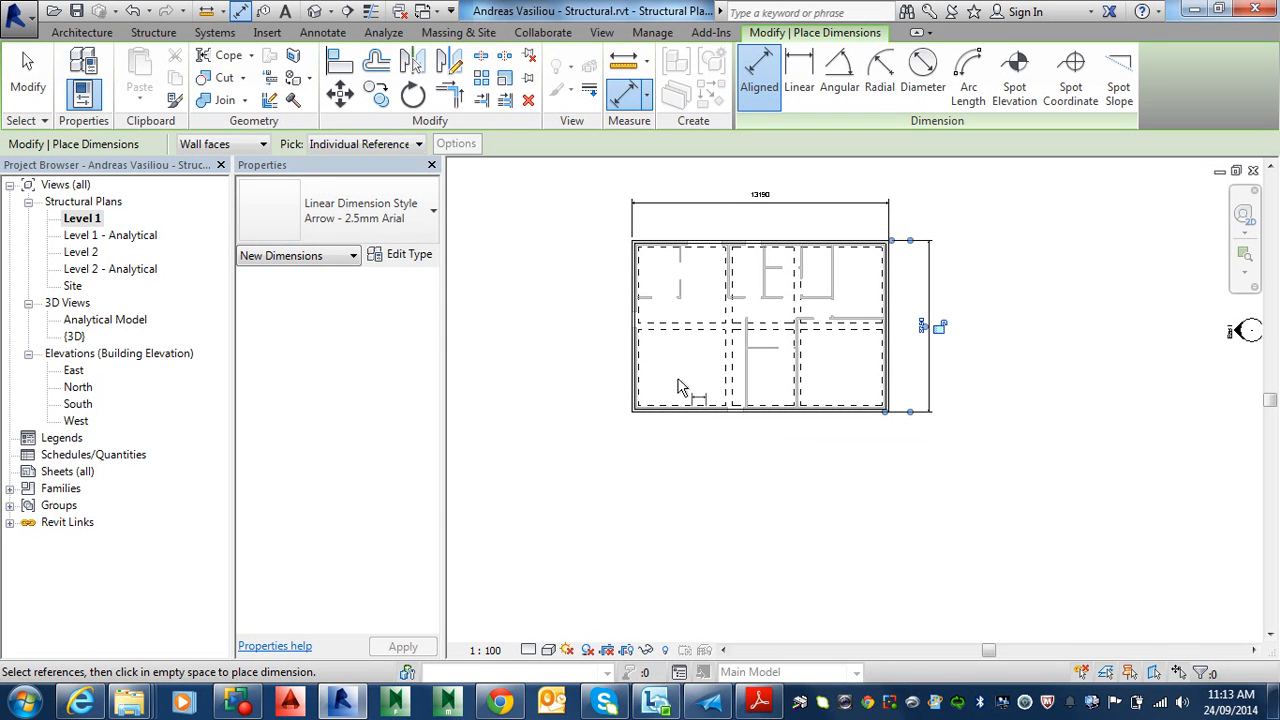
- Place a continuous aligned dimension string below the plan, picking both edges of every vertical beam from the left outer edge to the right
scroll(646, 428, "up", 5)
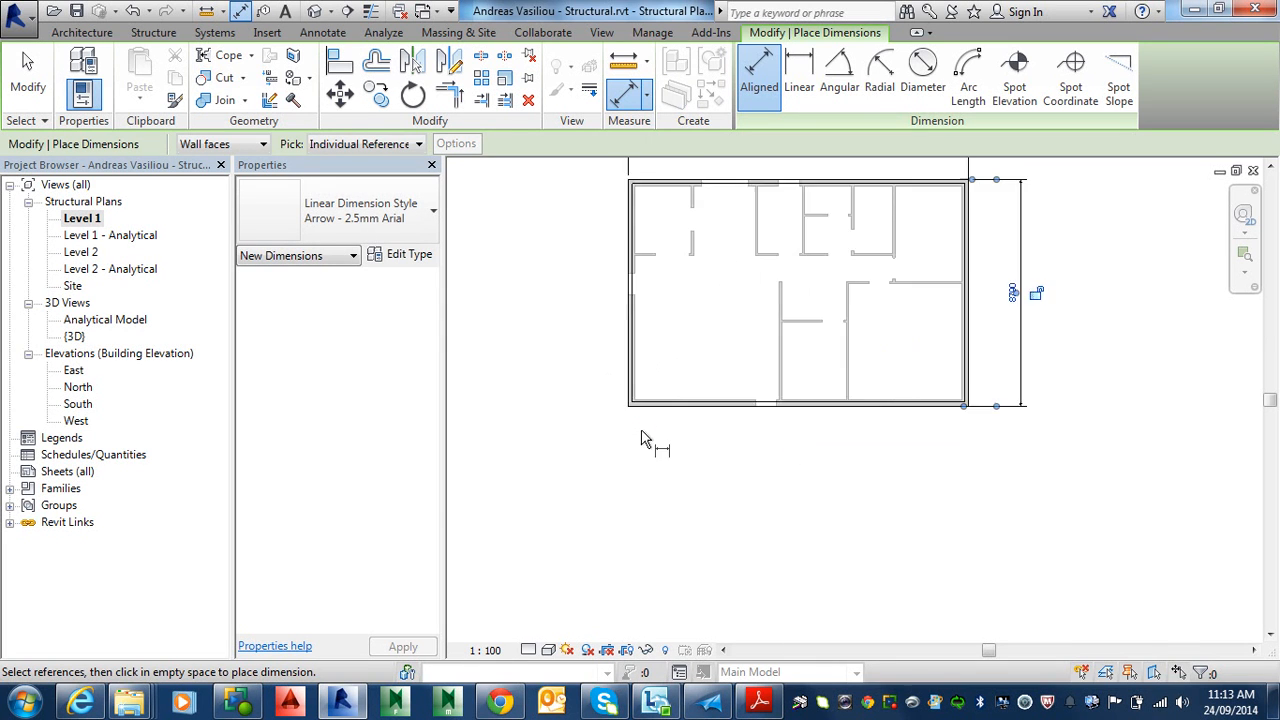
left_click(630, 380)
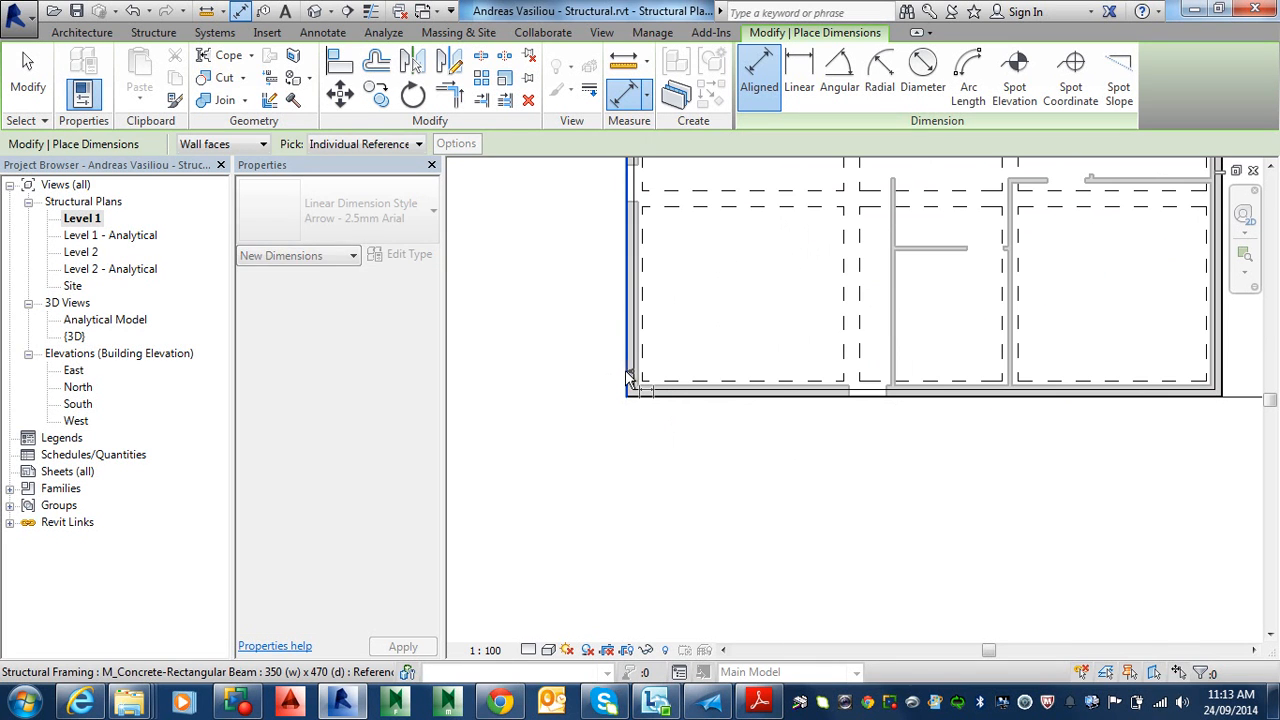
left_click(849, 362)
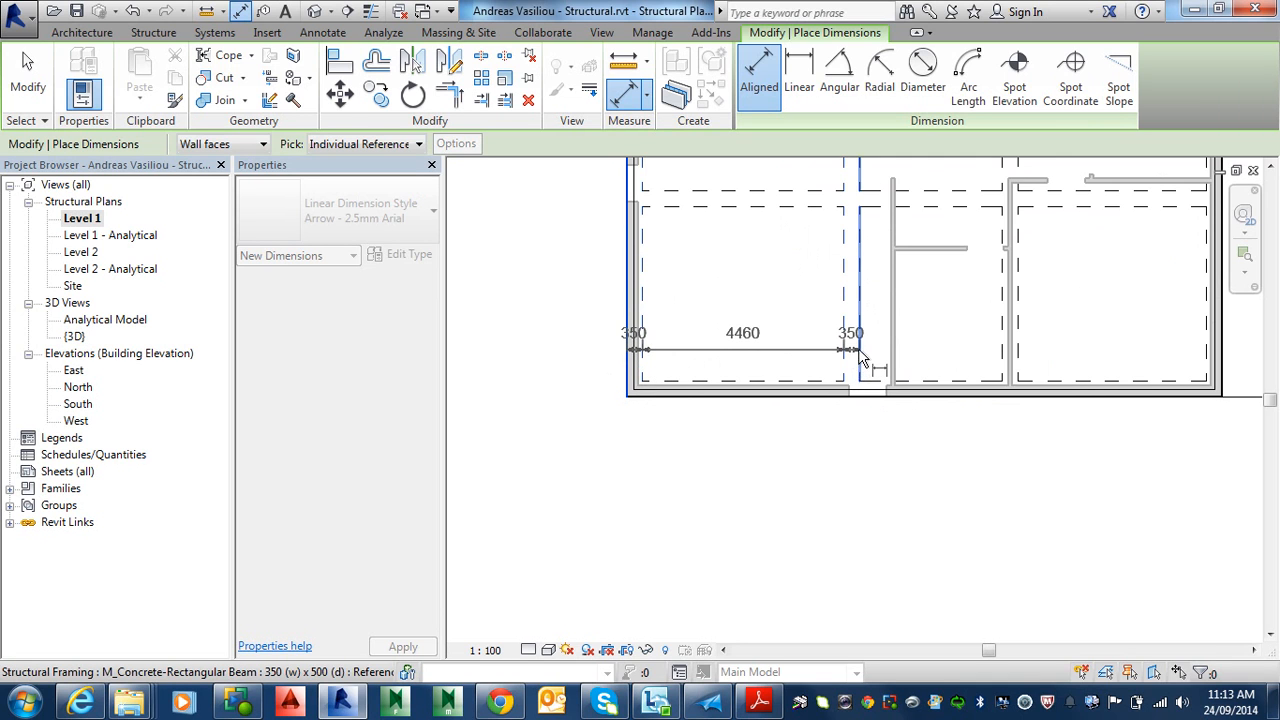
left_click(862, 360)
left_click(1003, 360)
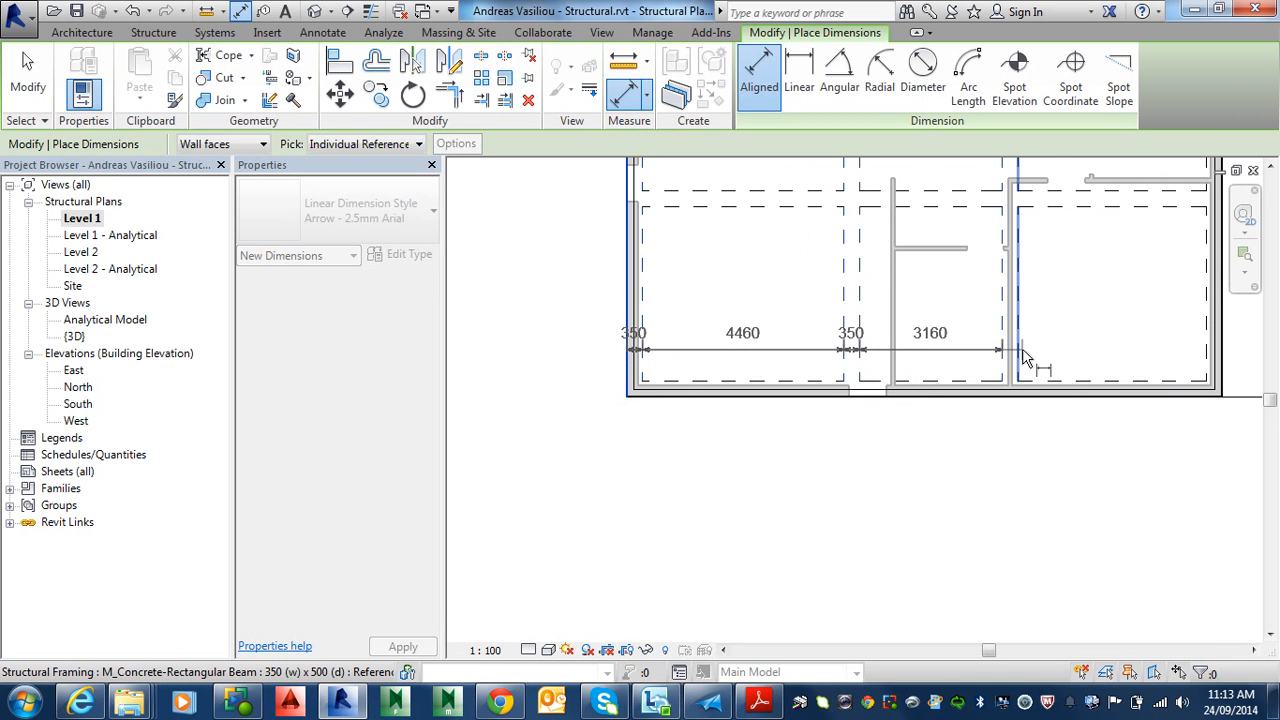
left_click(1022, 356)
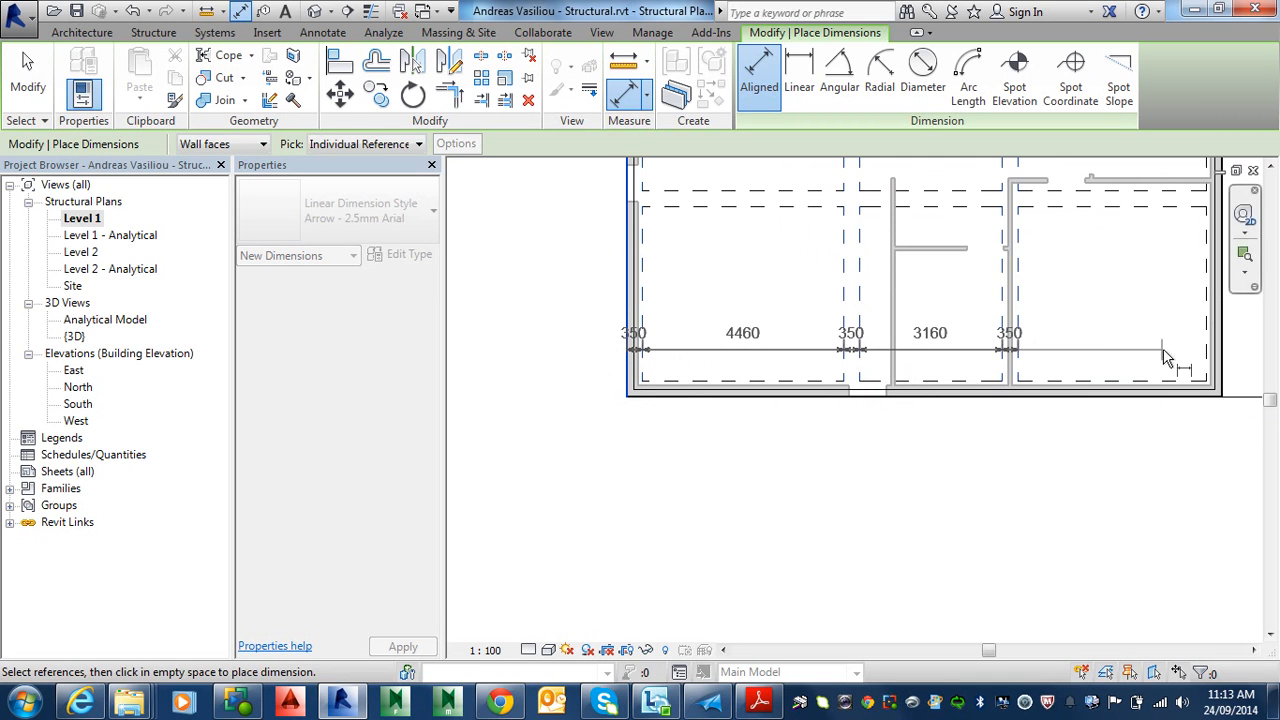
left_click(1222, 358)
scroll(1114, 432, "down", 1)
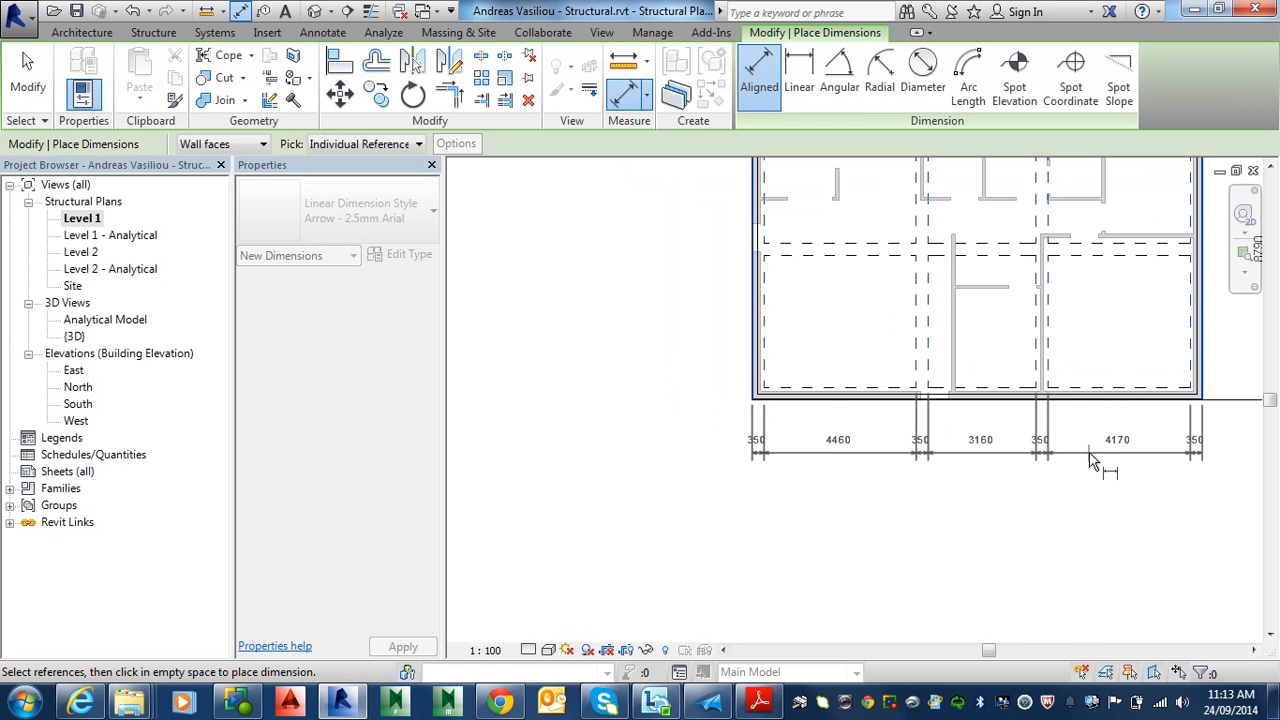
left_click(1085, 458)
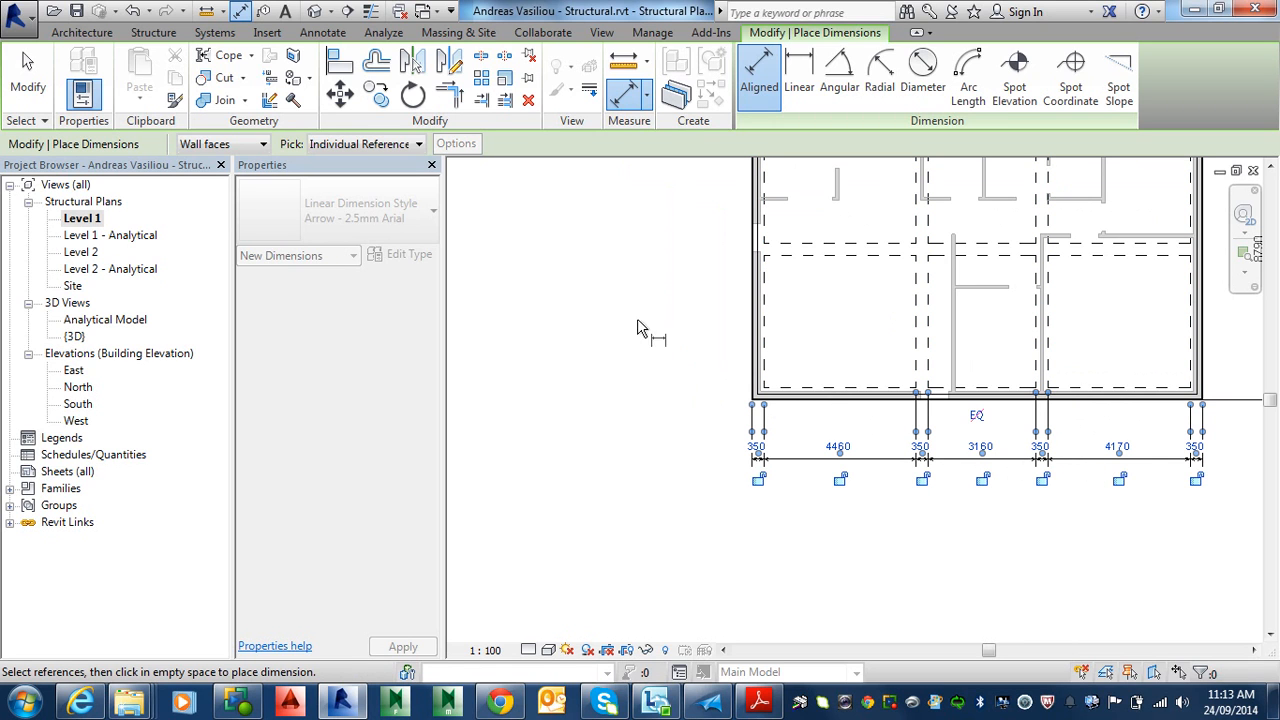
- Try automatic dimensioning on the left outer wall with the pick mode set to Entire Walls
left_click(420, 146)
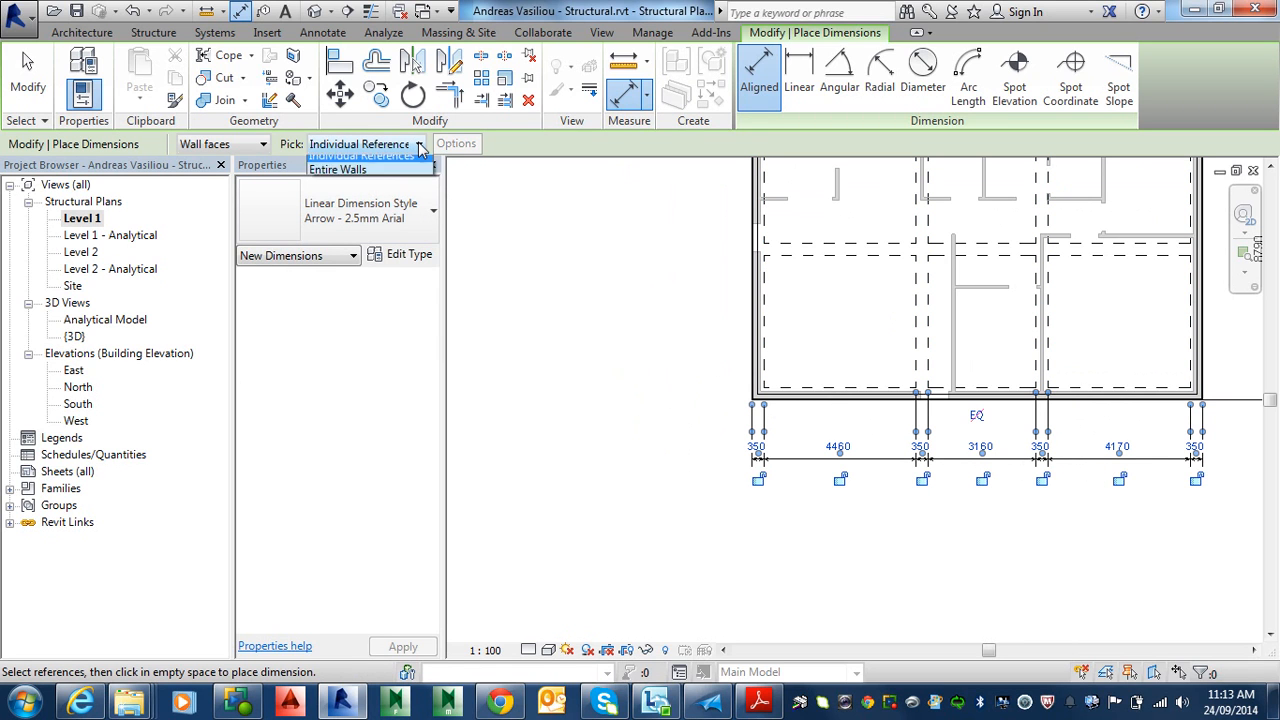
left_click(381, 179)
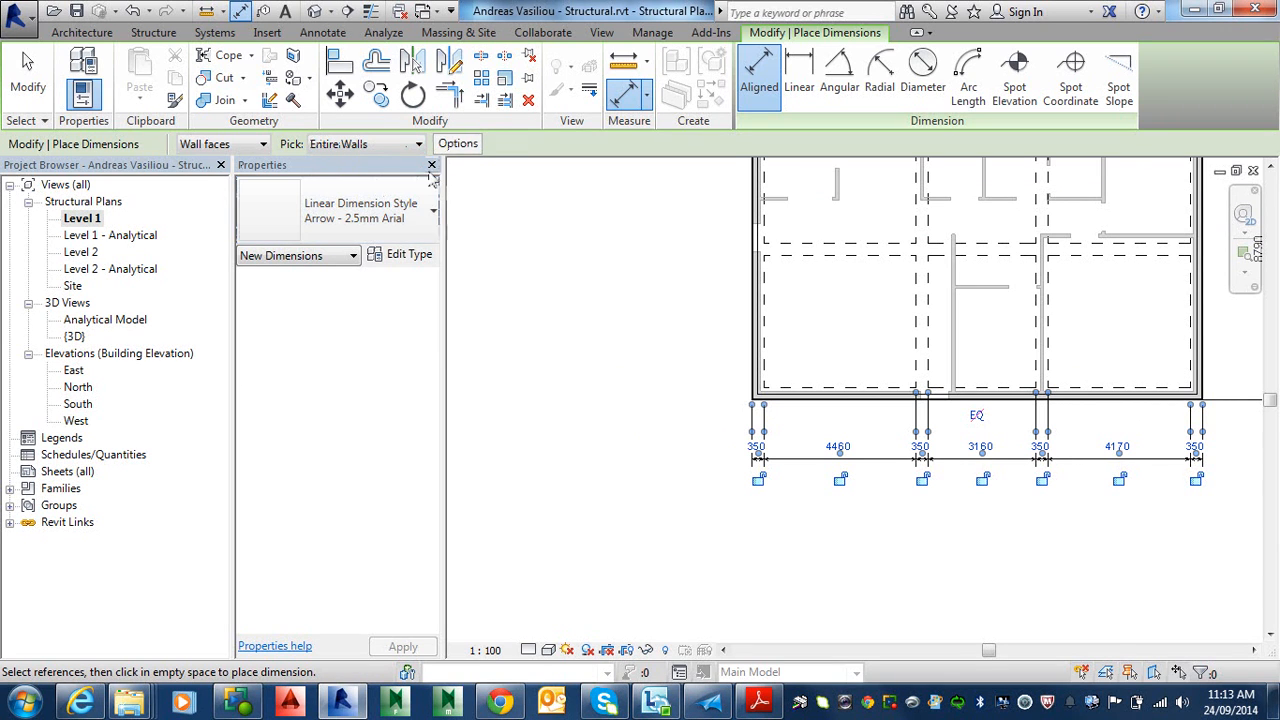
left_click(460, 146)
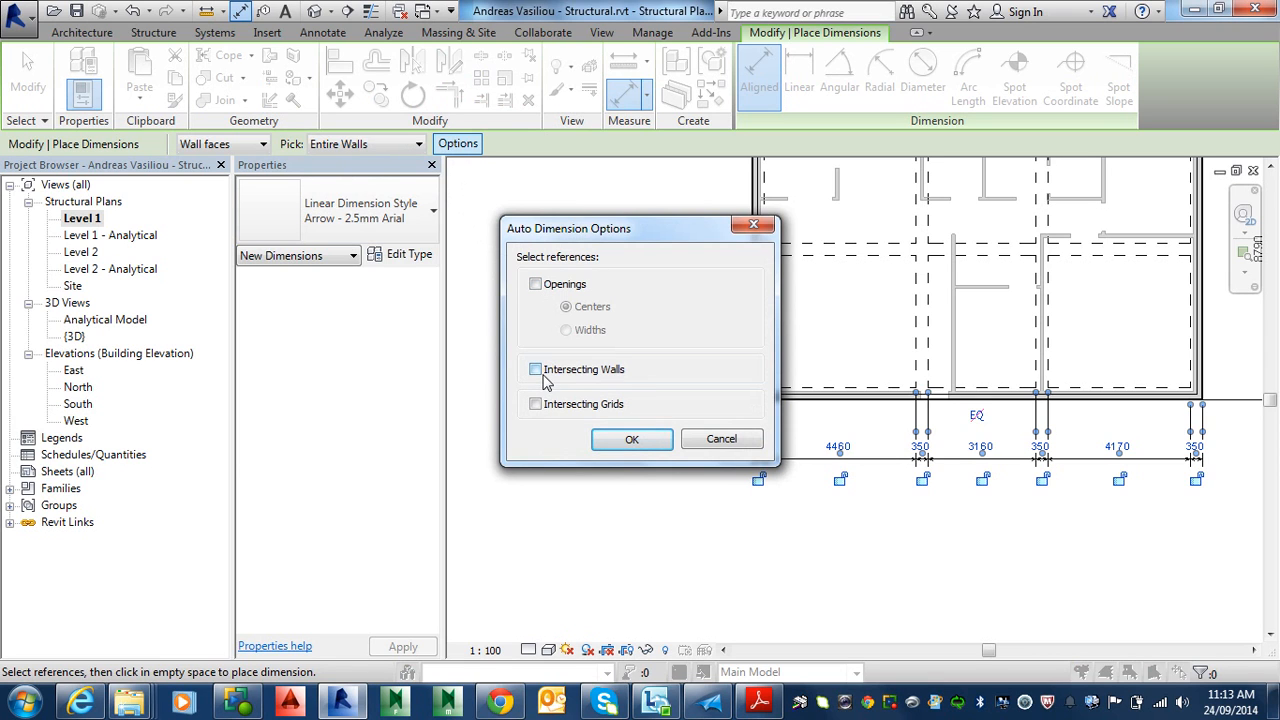
left_click(632, 440)
scroll(700, 371, "down", 4)
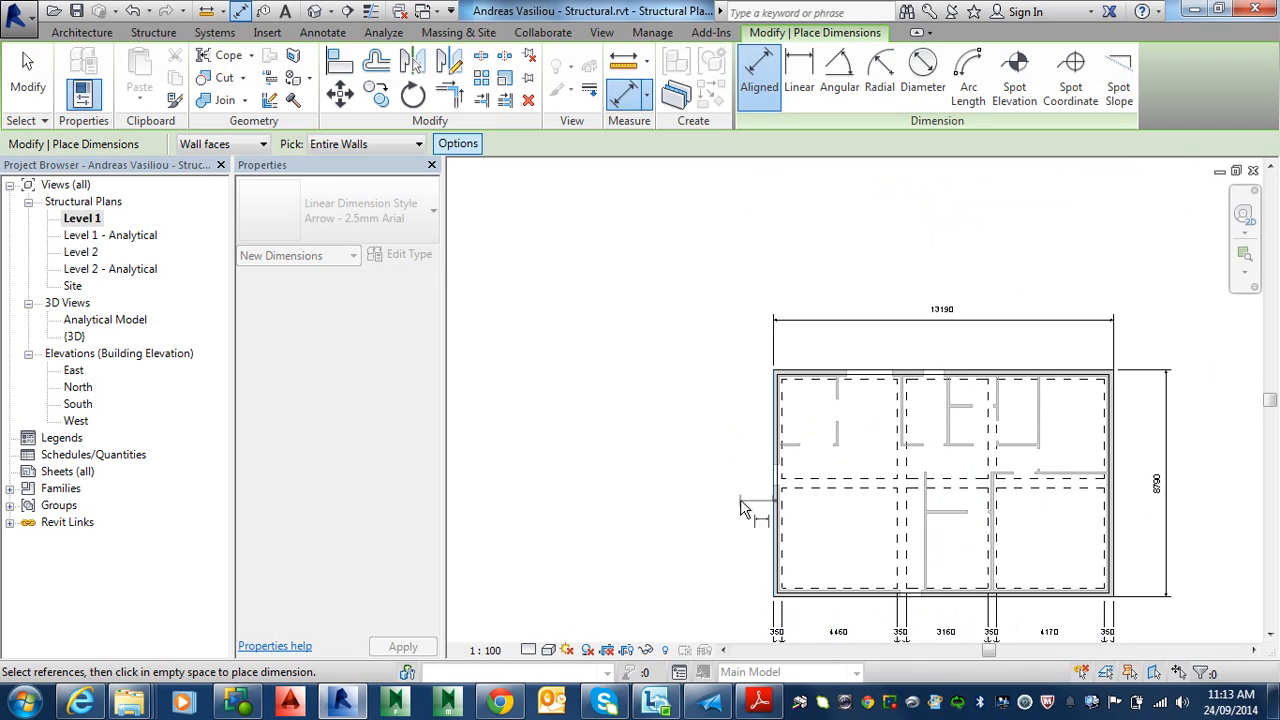
key("Escape")
key("Escape")
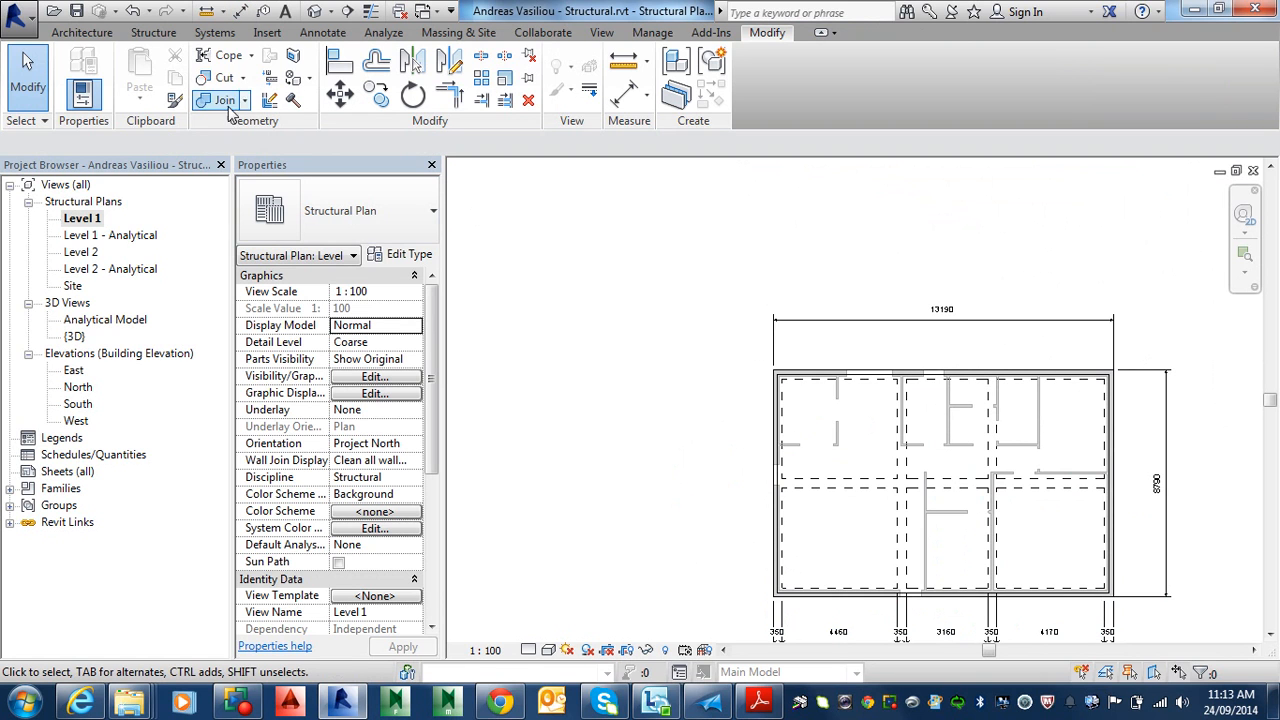
- Place a continuous aligned dimension string left of the plan, picking both edges of every horizontal beam from the lower outer edge to the upper
left_click(241, 12)
scroll(757, 598, "up", 5)
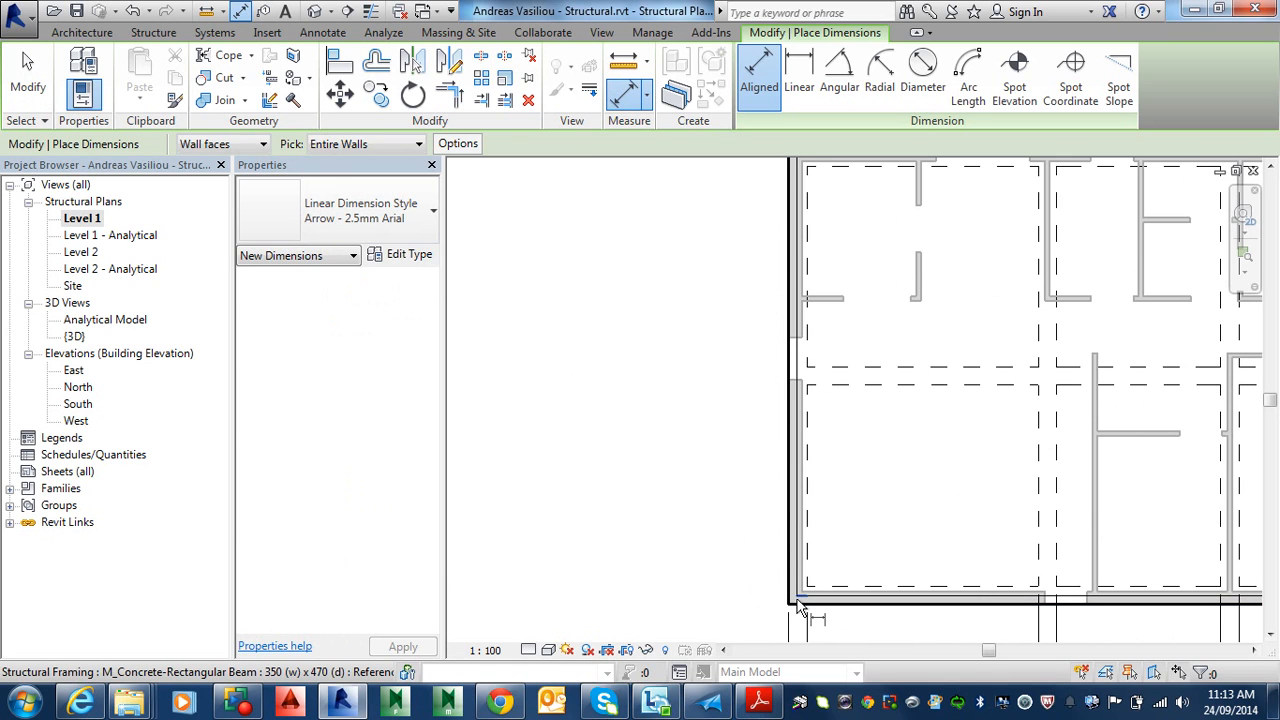
left_click(831, 600)
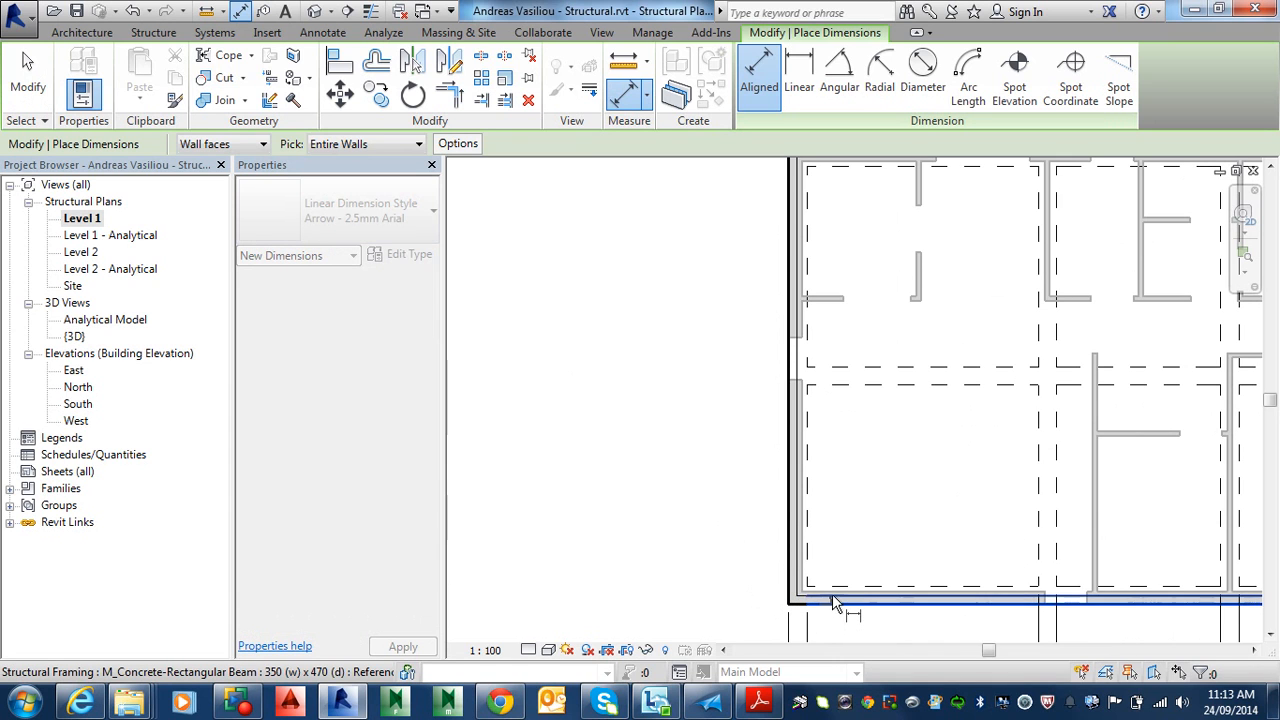
left_click(835, 383)
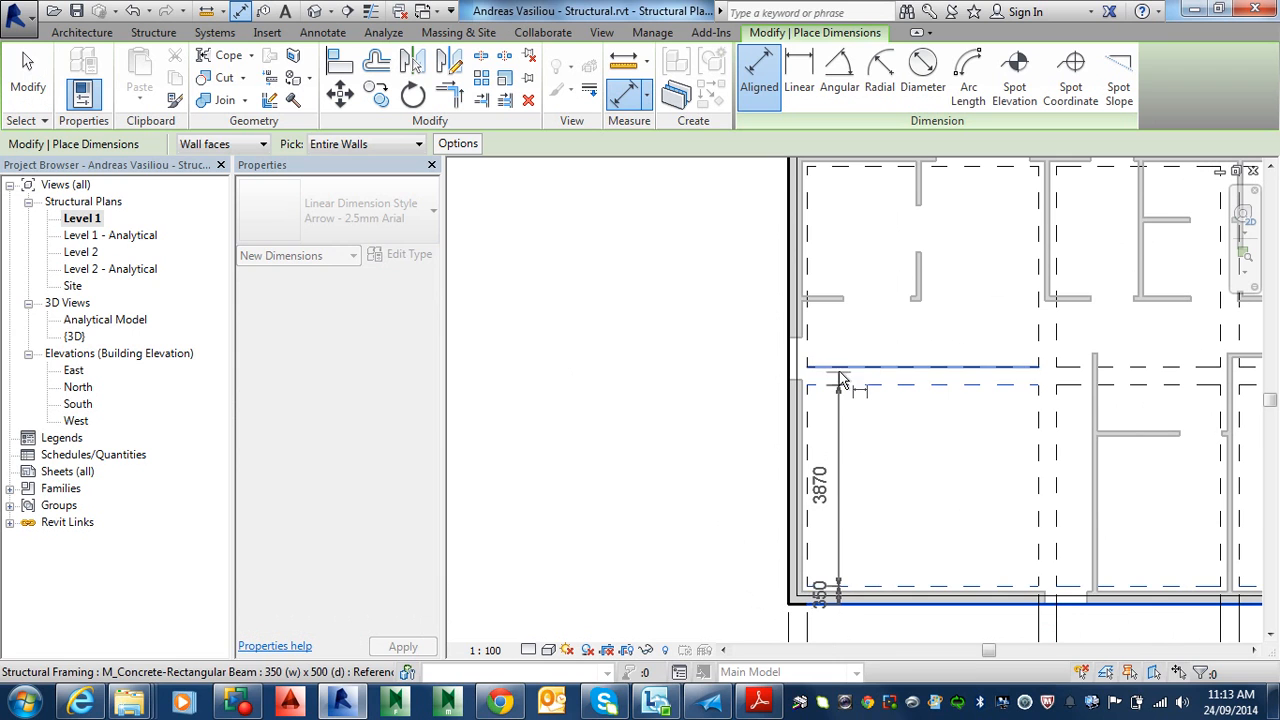
scroll(843, 334, "down", 3)
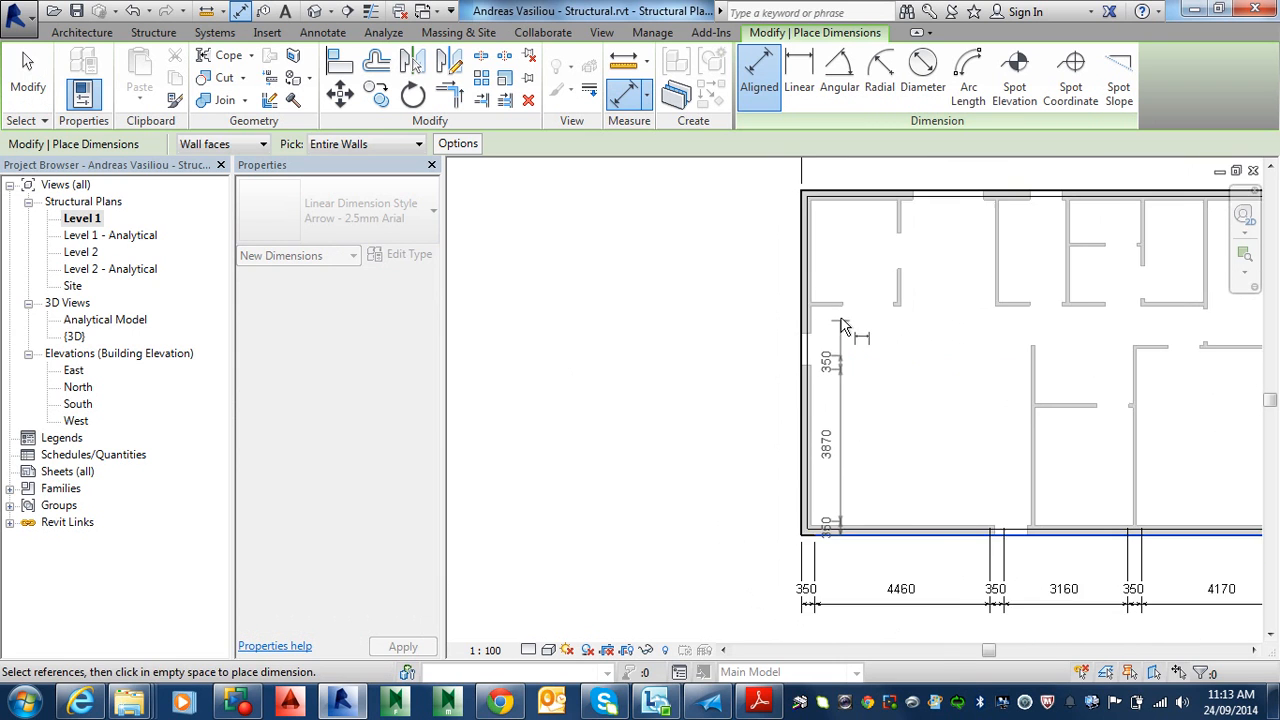
scroll(855, 314, "up", 4)
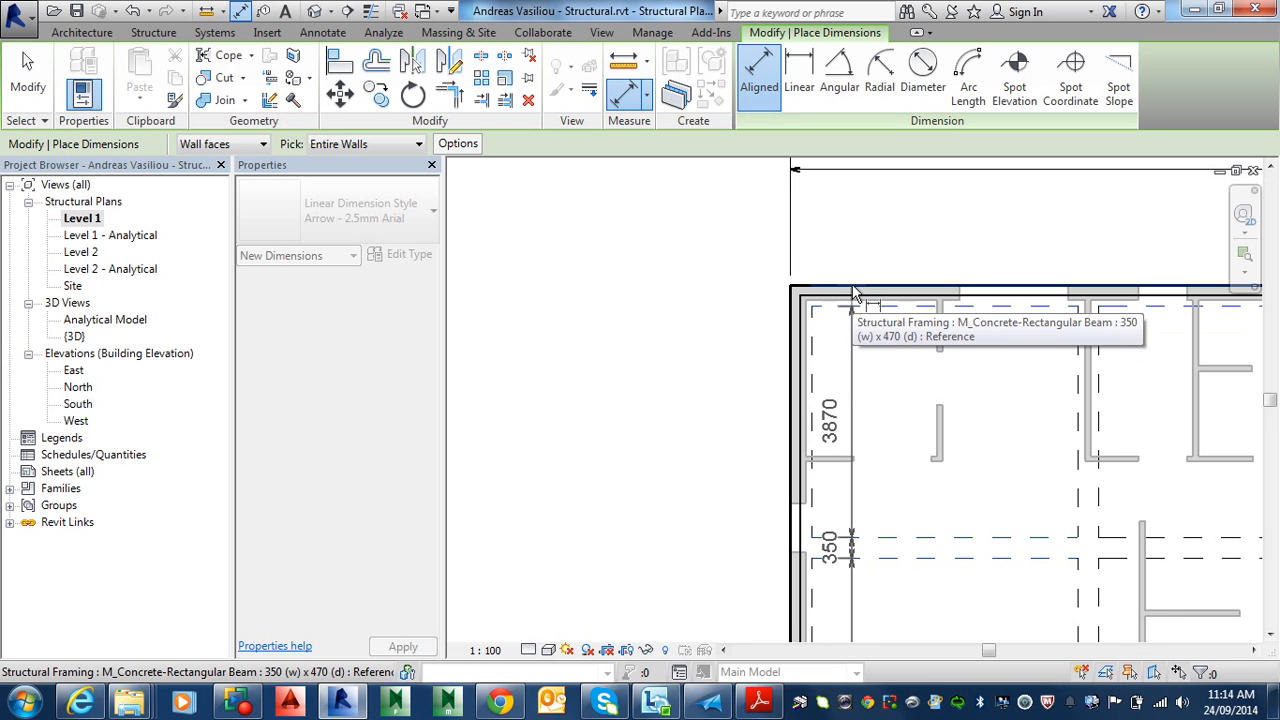
left_click(854, 292)
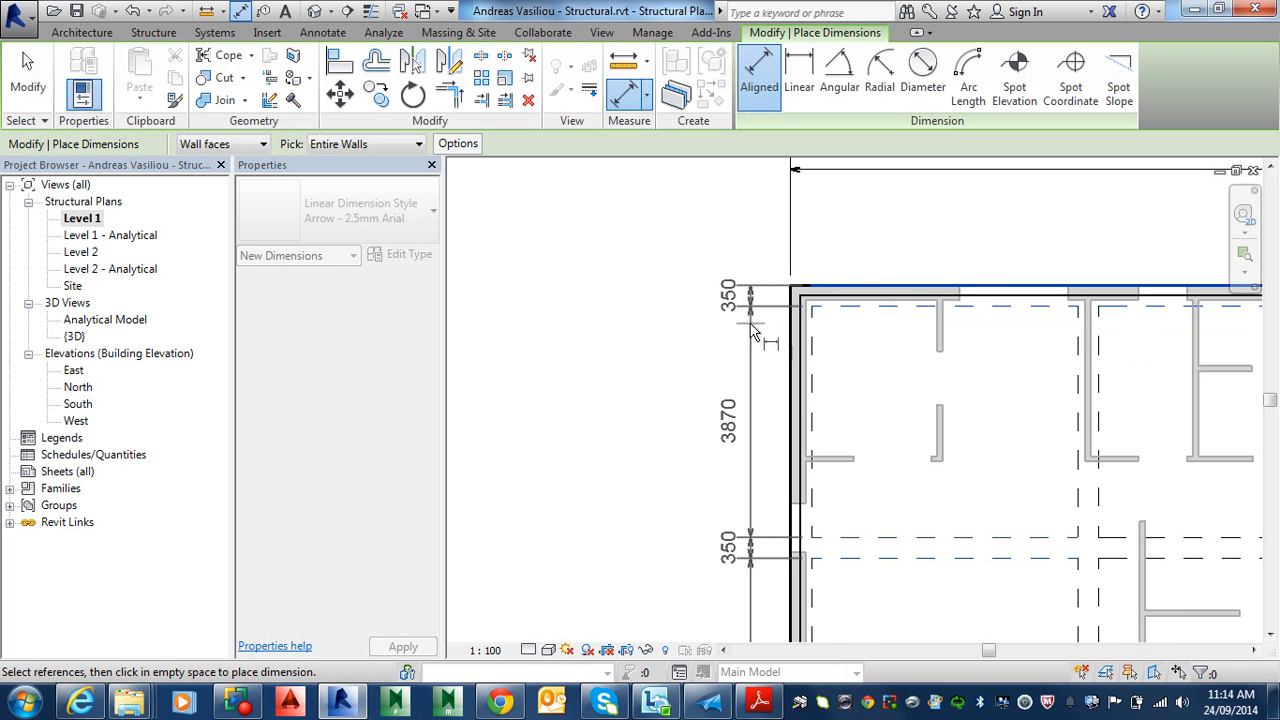
scroll(686, 365, "down", 2)
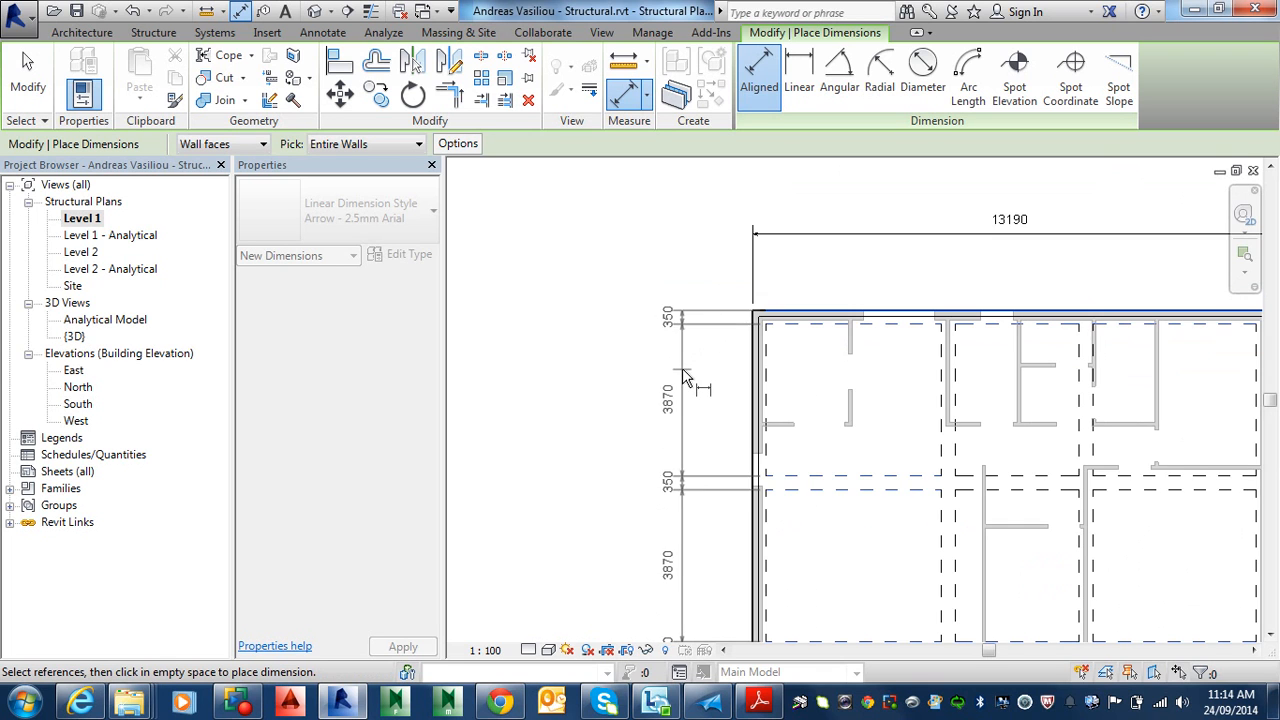
left_click(683, 371)
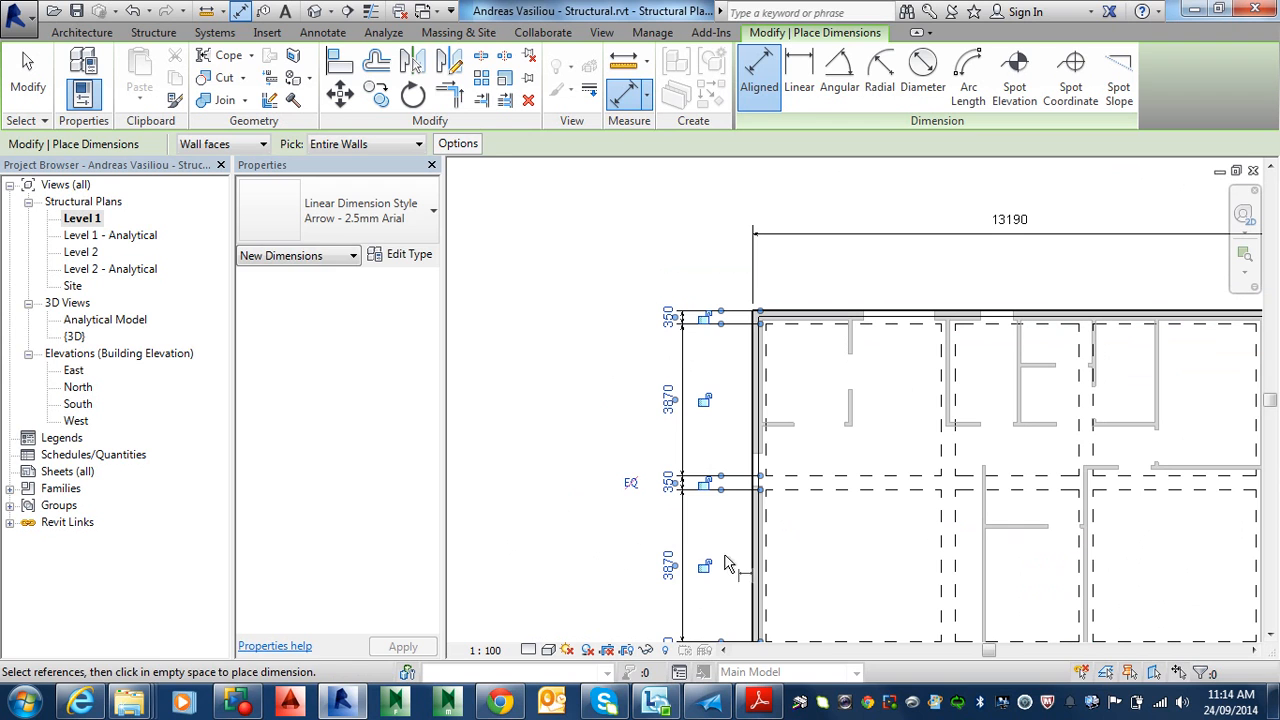
key("Escape")
key("Escape")
scroll(735, 525, "down", 3)
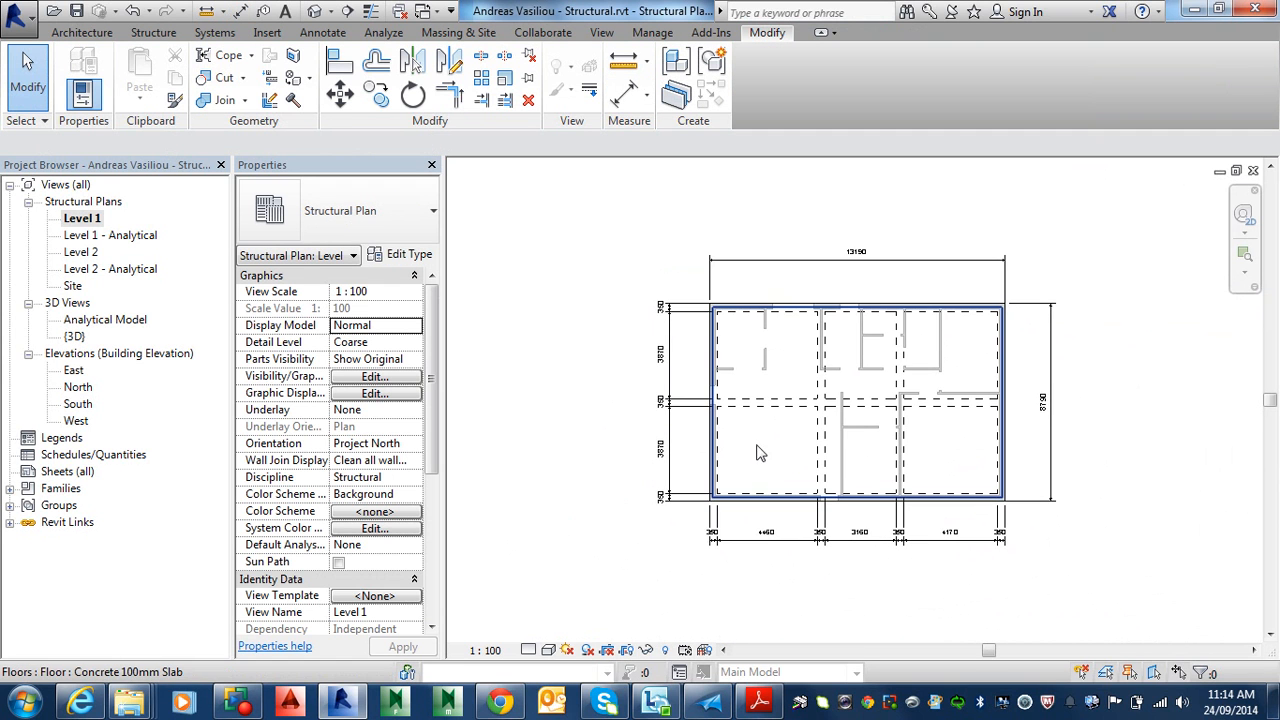
scroll(726, 423, "up", 2)
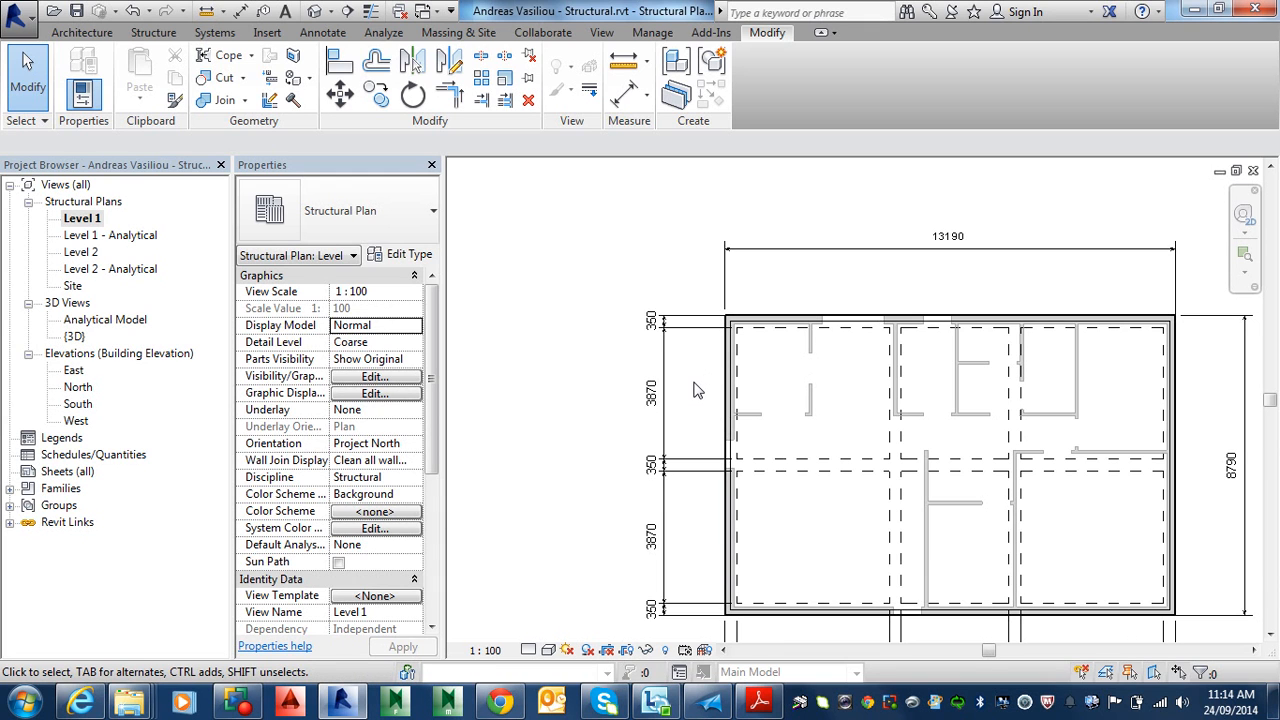
scroll(698, 390, "down", 2)
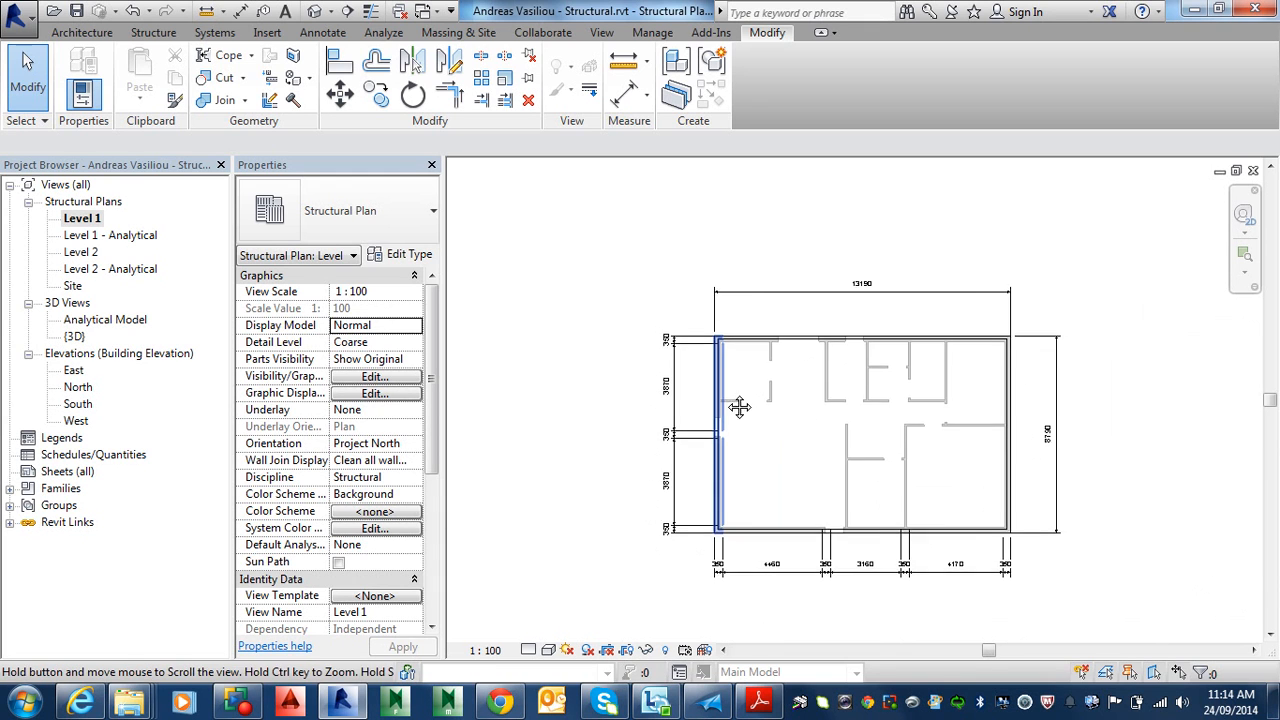